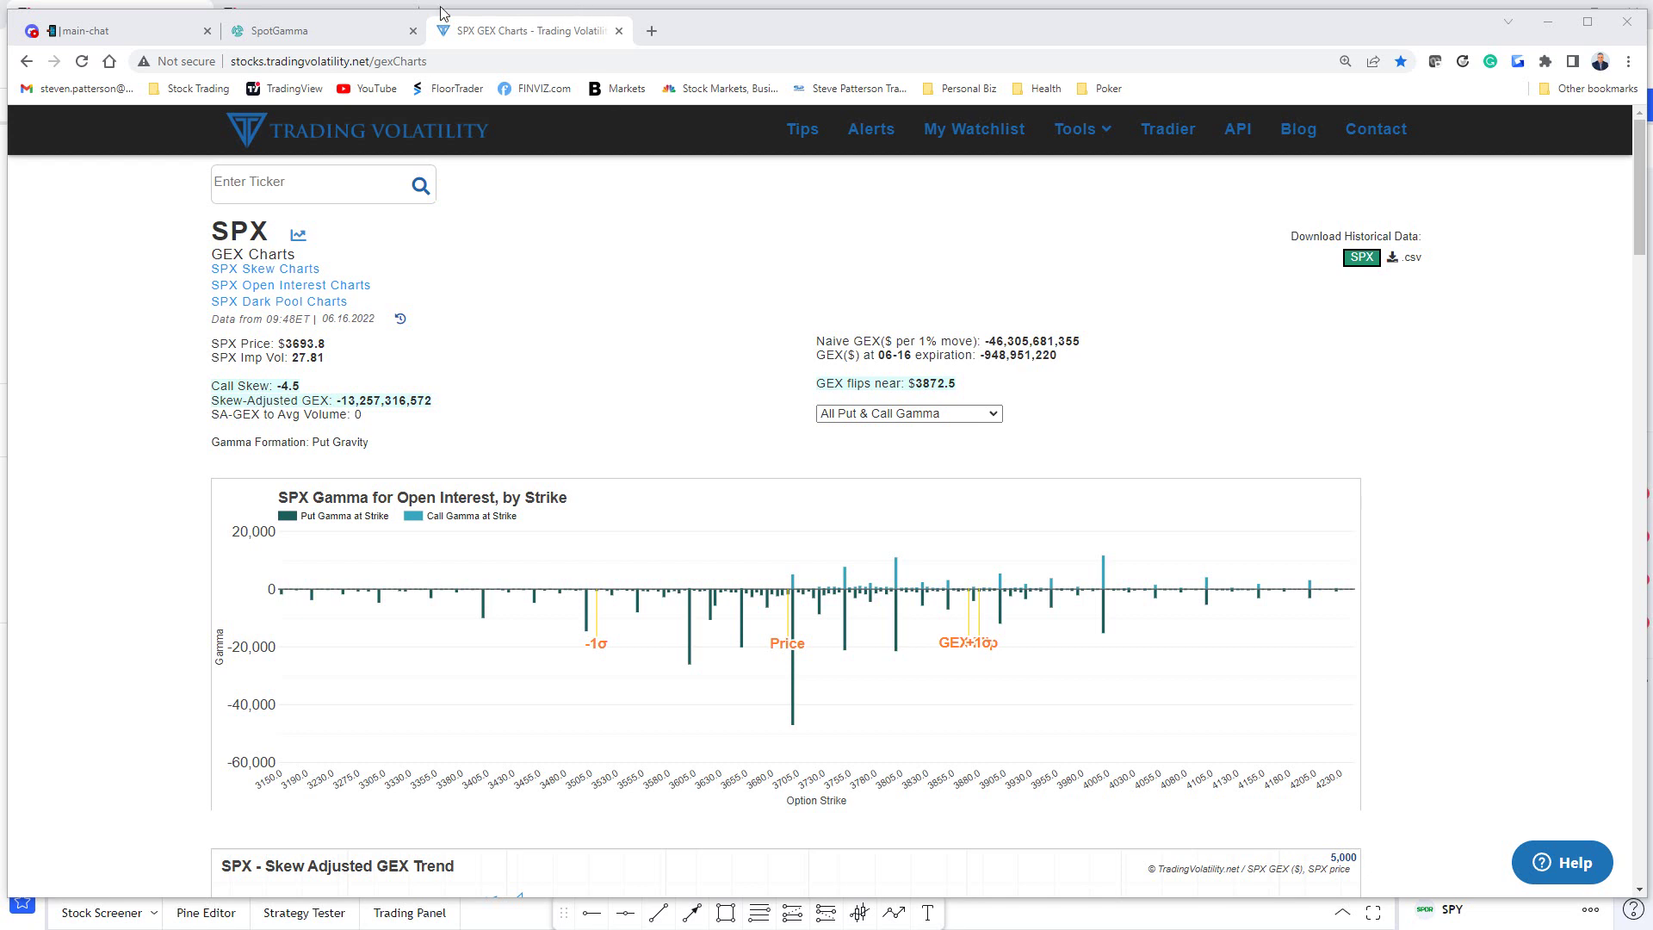
In Discord main-chat, scroll up and enlarge the earlier QQQ and SPY chart post.
click(148, 40)
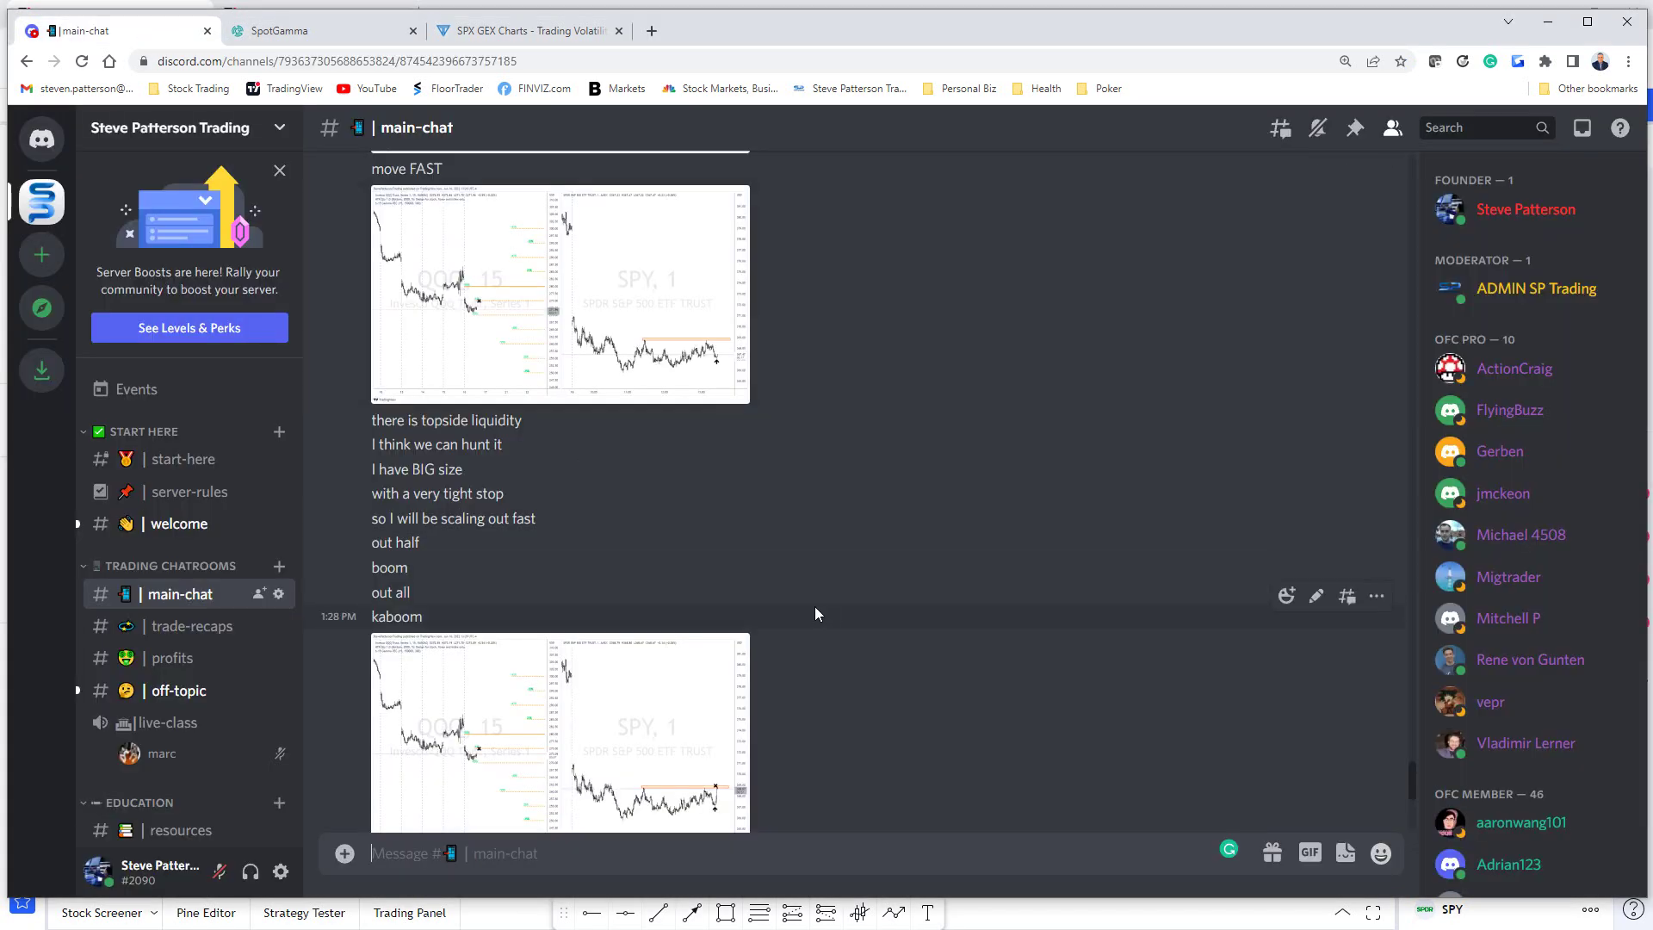
scroll(799, 681, up, 2)
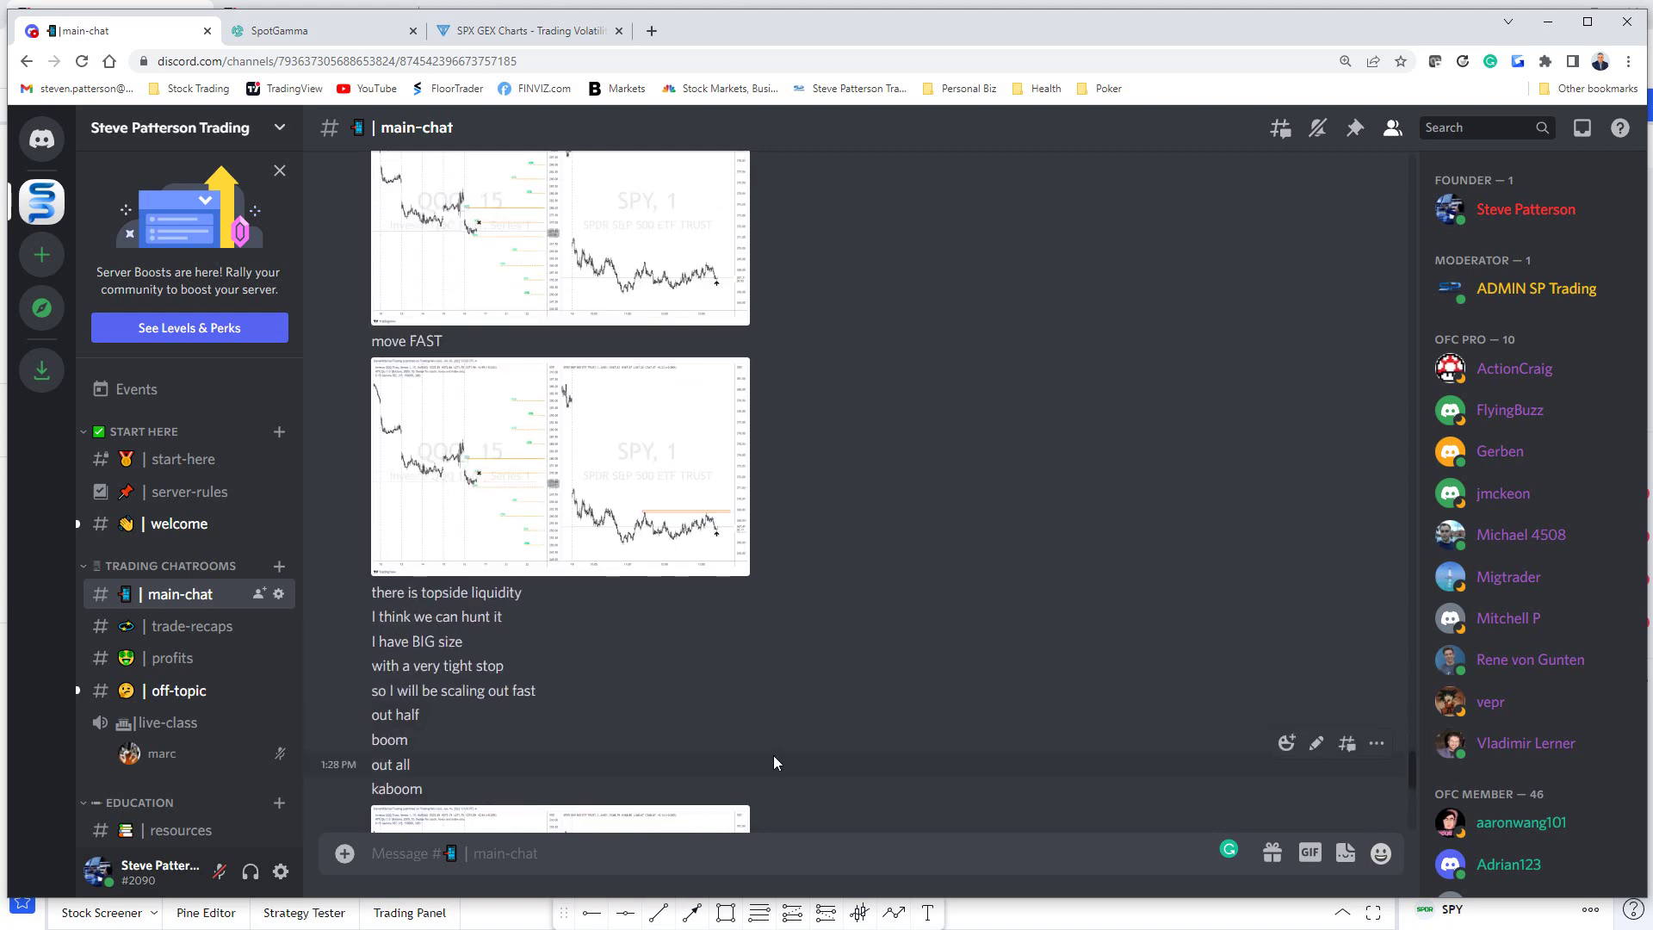
scroll(896, 643, up, 3)
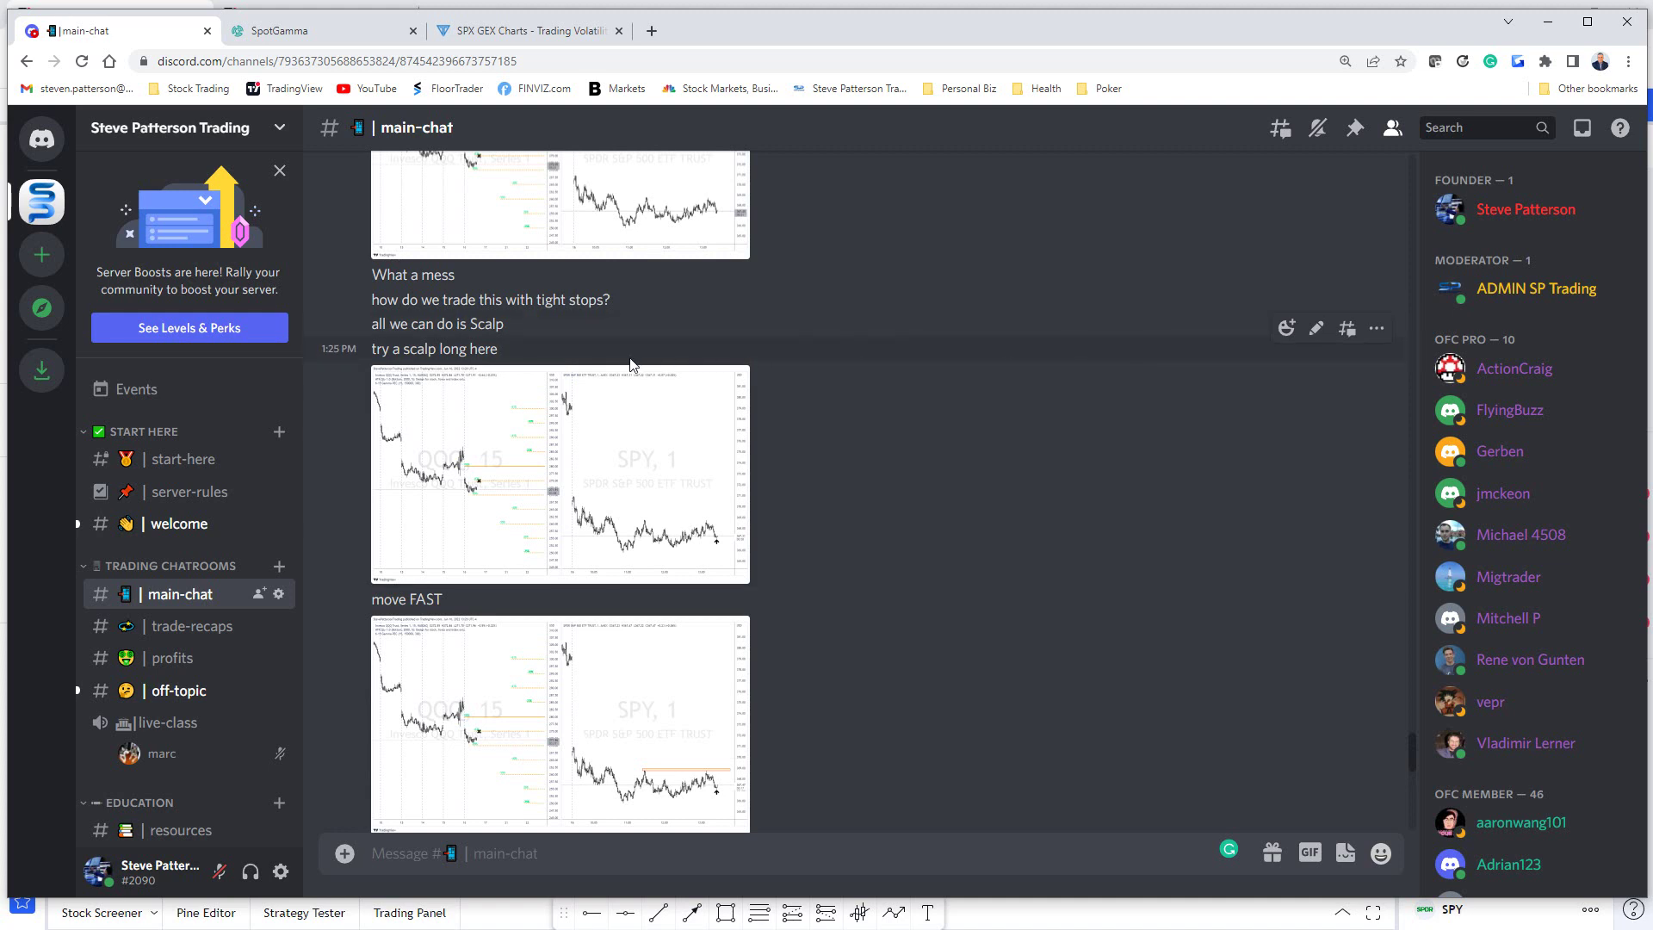
click(604, 452)
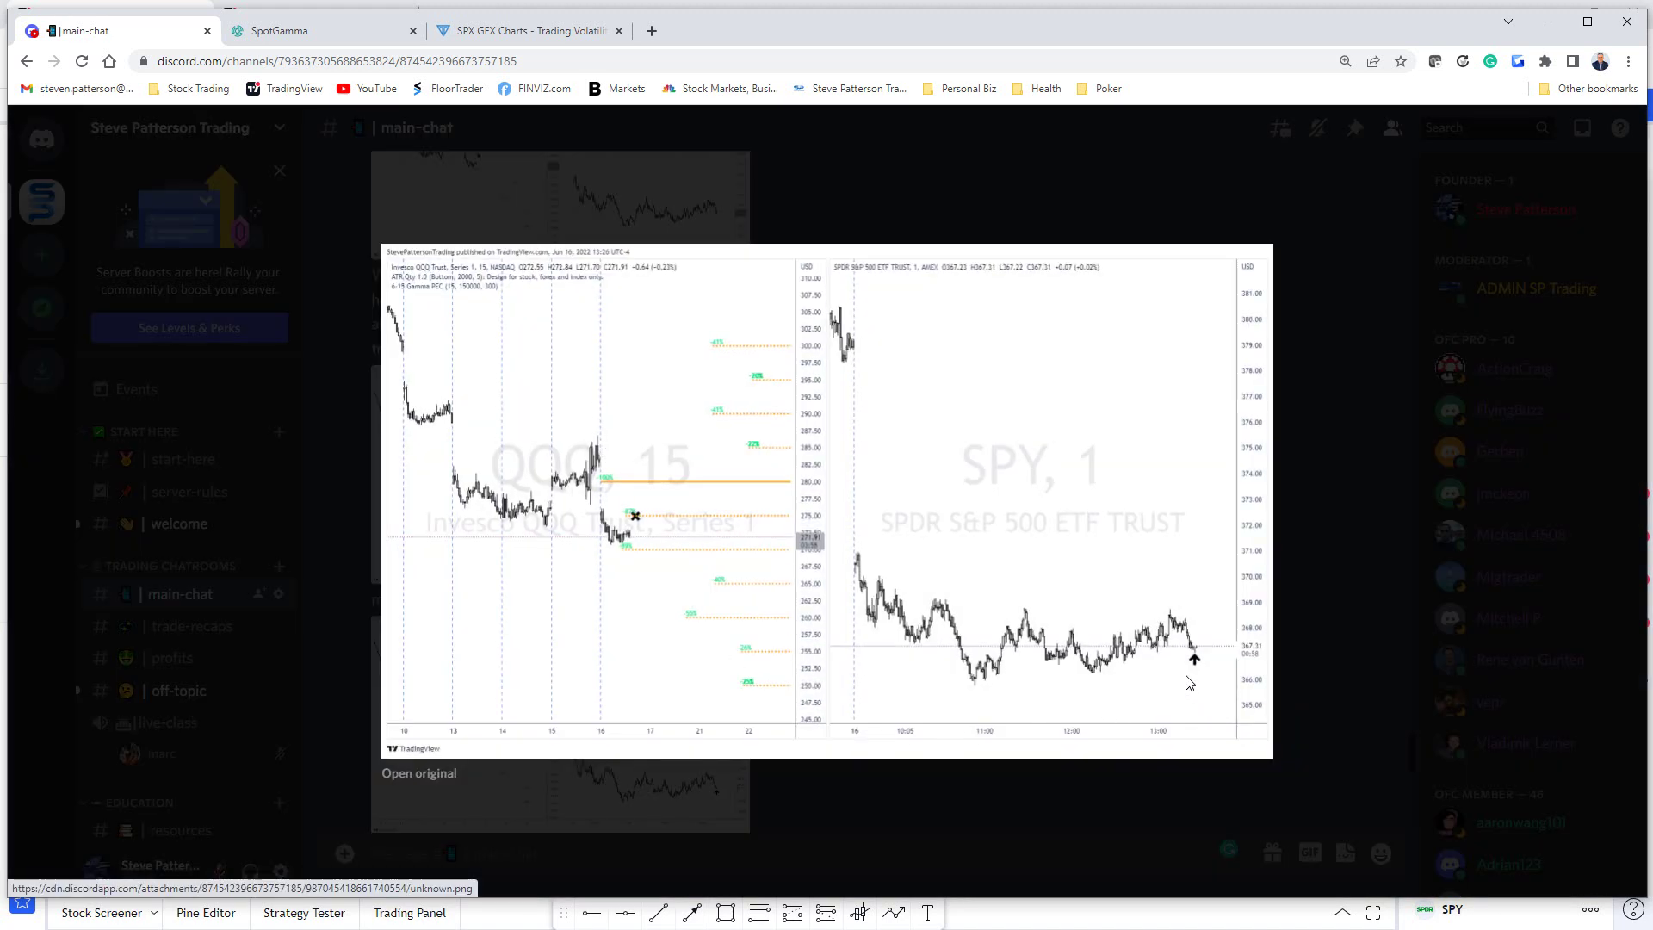
click(1398, 717)
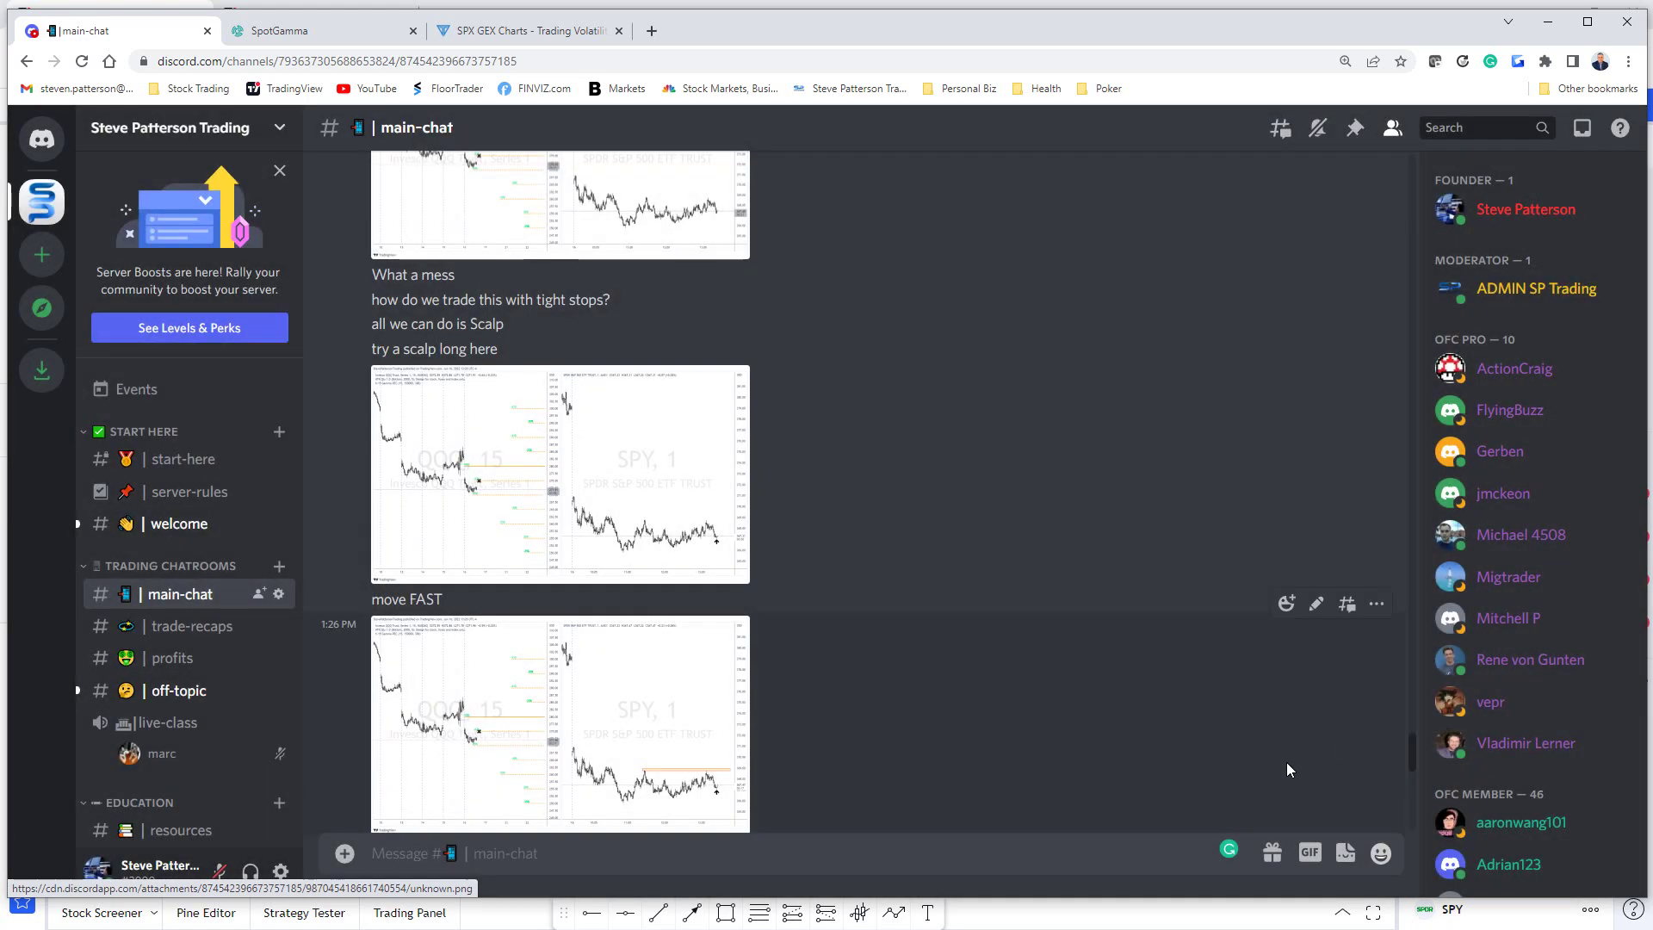
Enlarge the later QQQ/SPY chart and the profit-table screenshot, then minimize the browser.
scroll(1163, 762, down, 3)
scroll(1151, 762, down, 5)
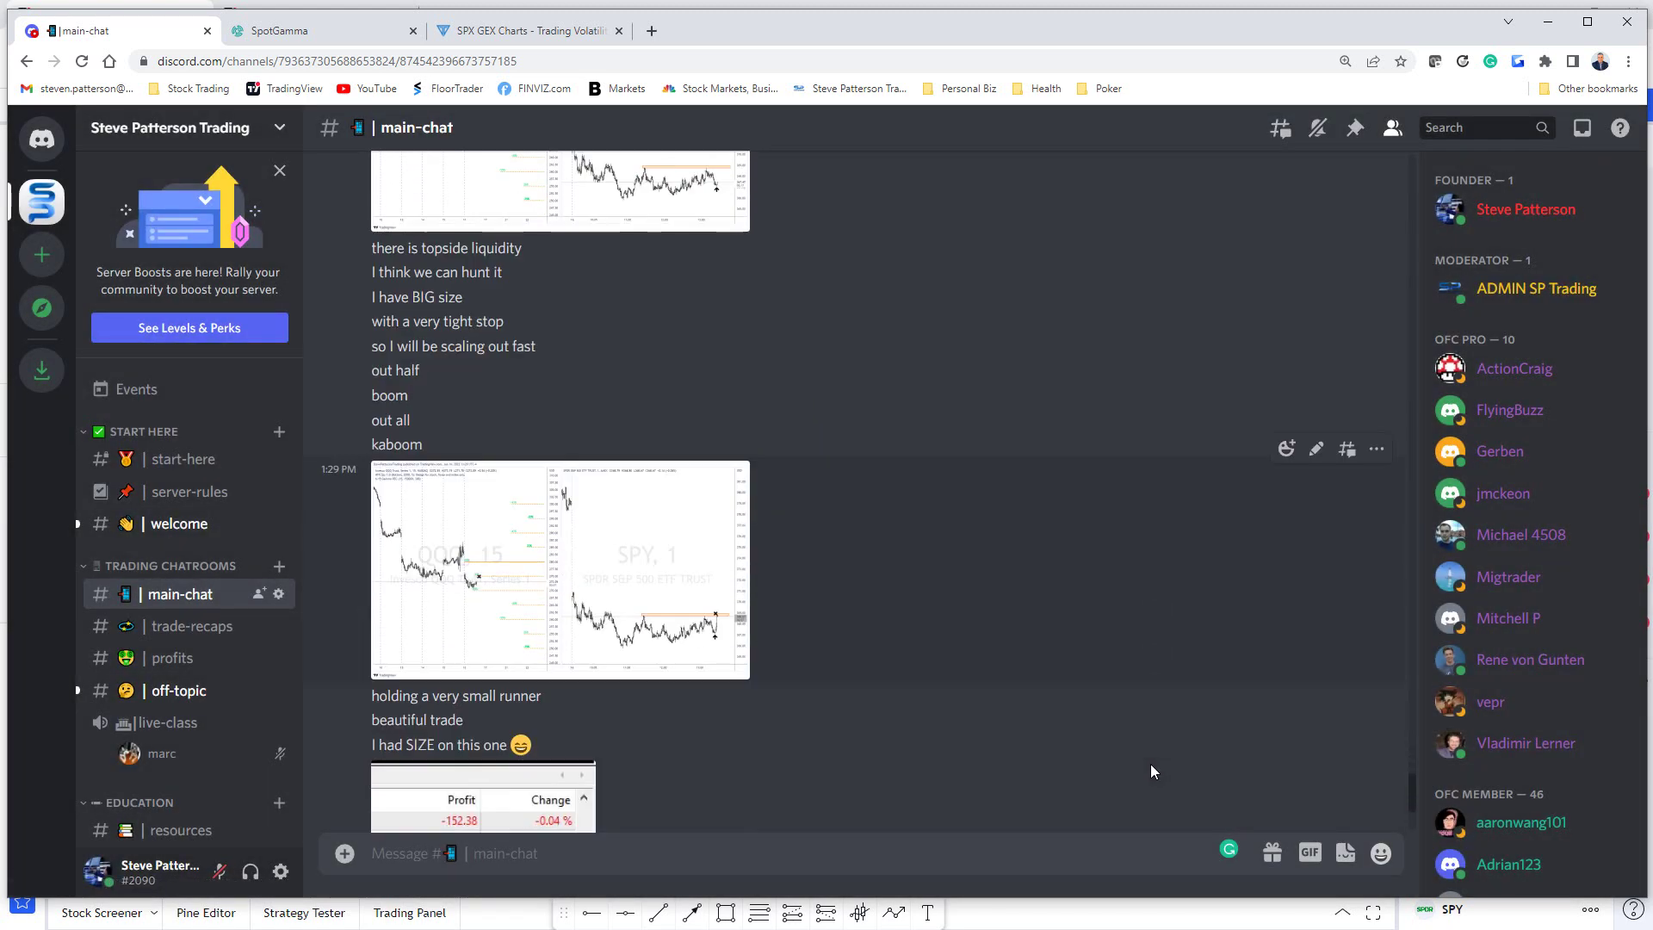
scroll(1150, 763, down, 1)
scroll(1151, 763, down, 1)
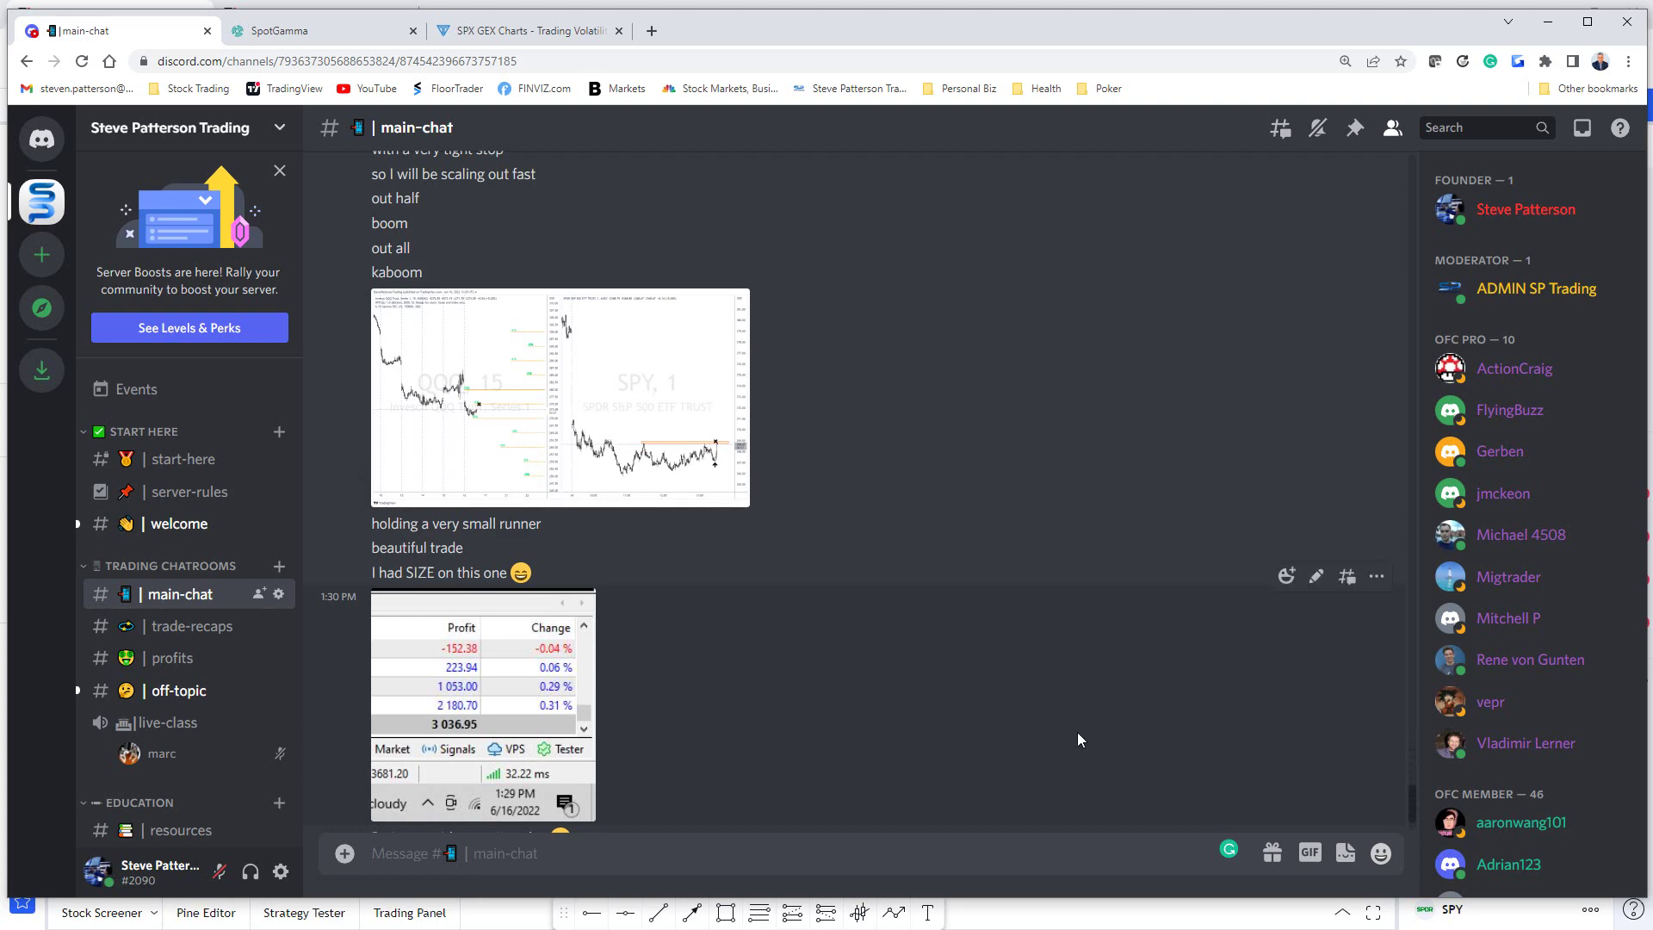
click(707, 472)
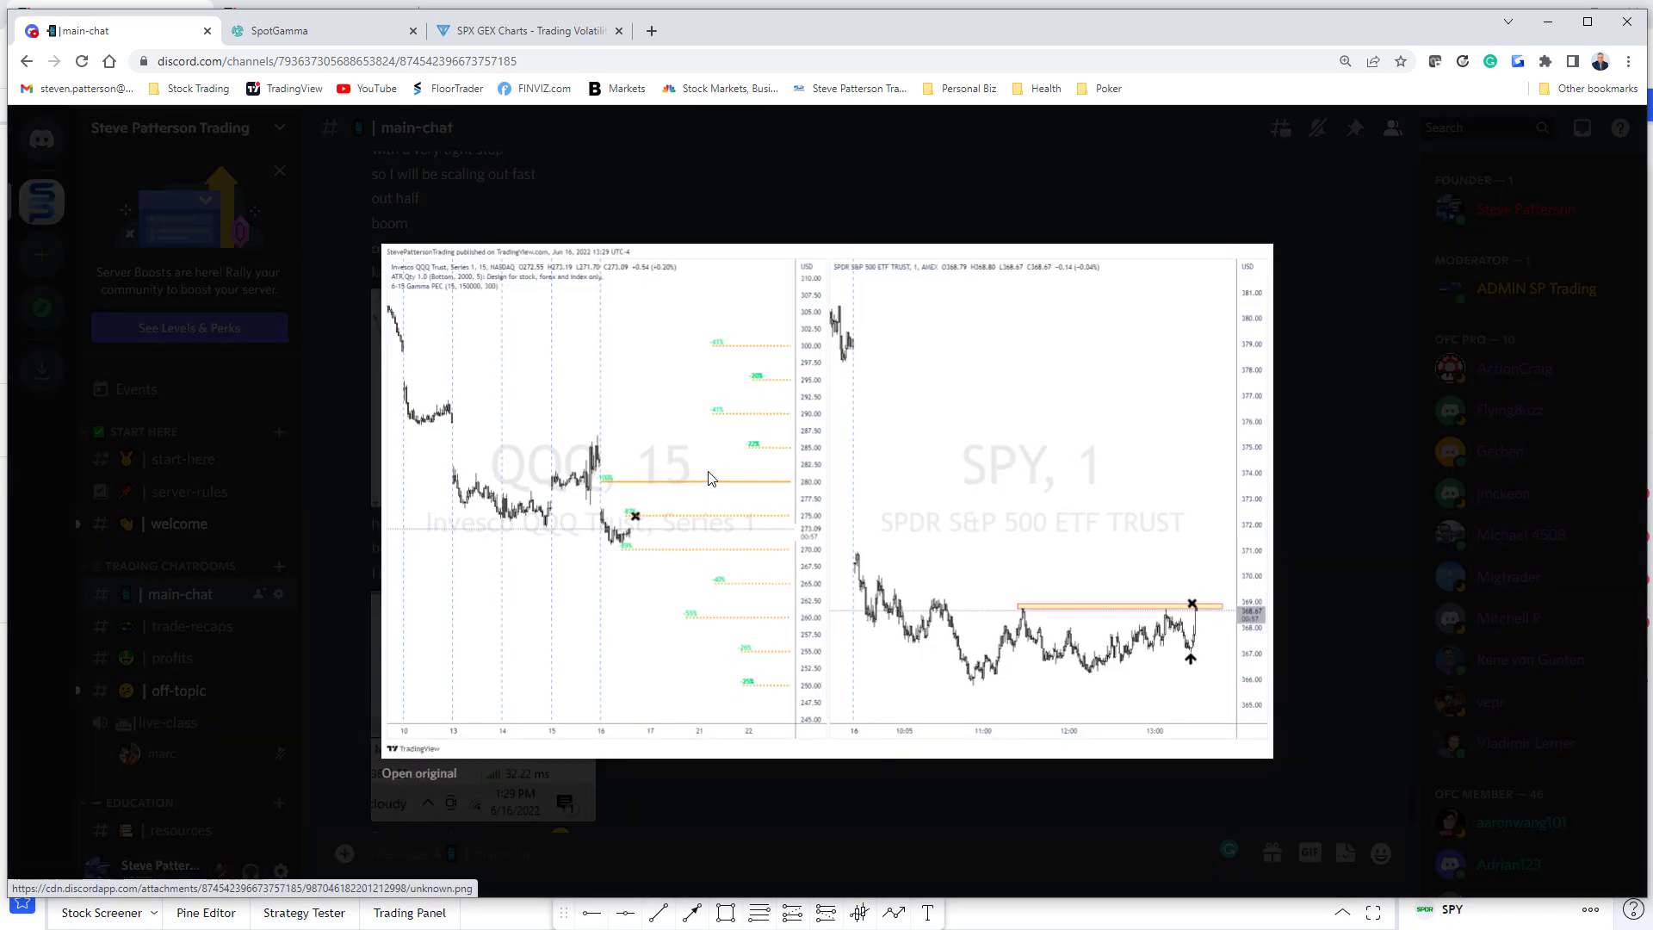
click(1337, 468)
click(469, 720)
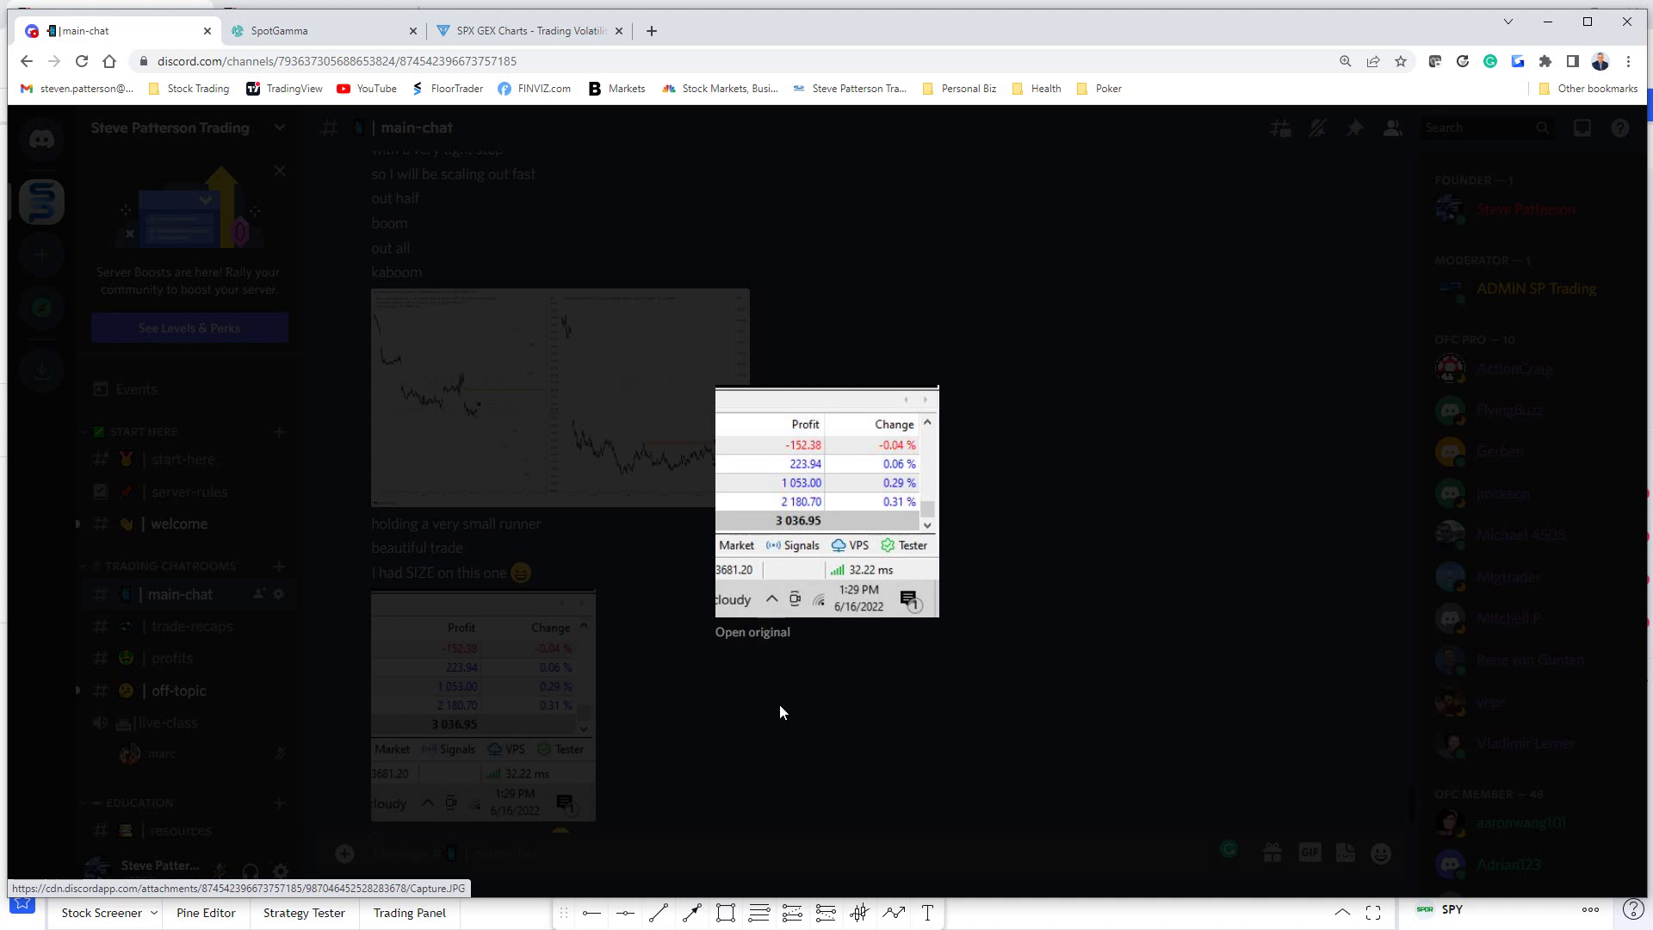
click(714, 691)
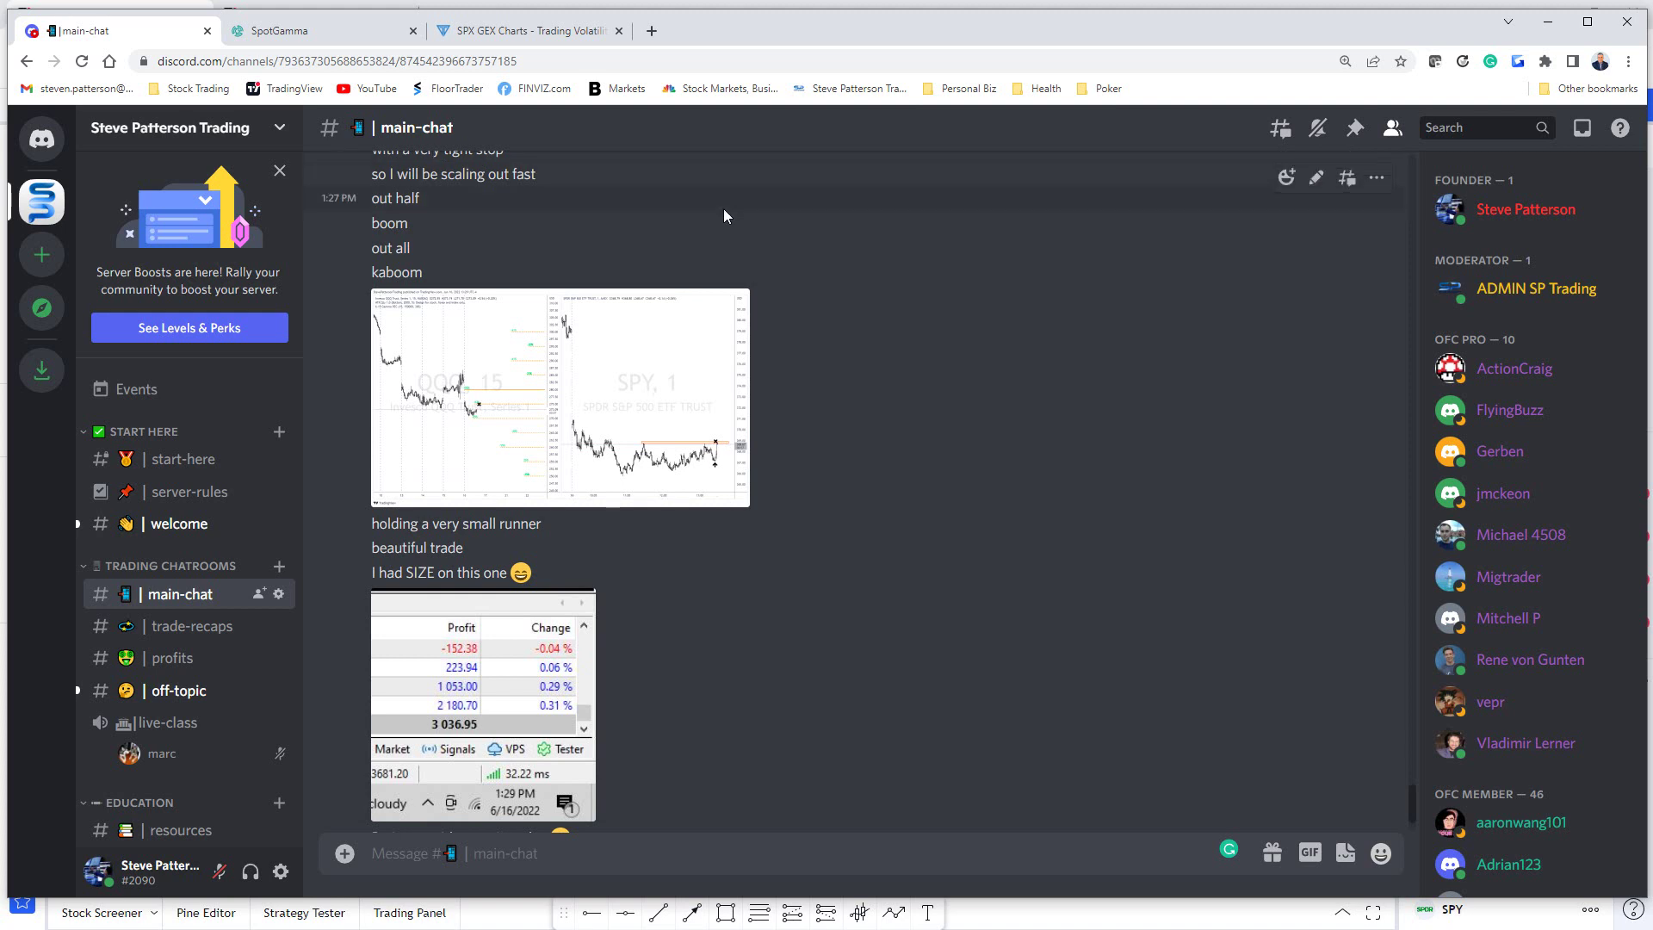
click(1546, 24)
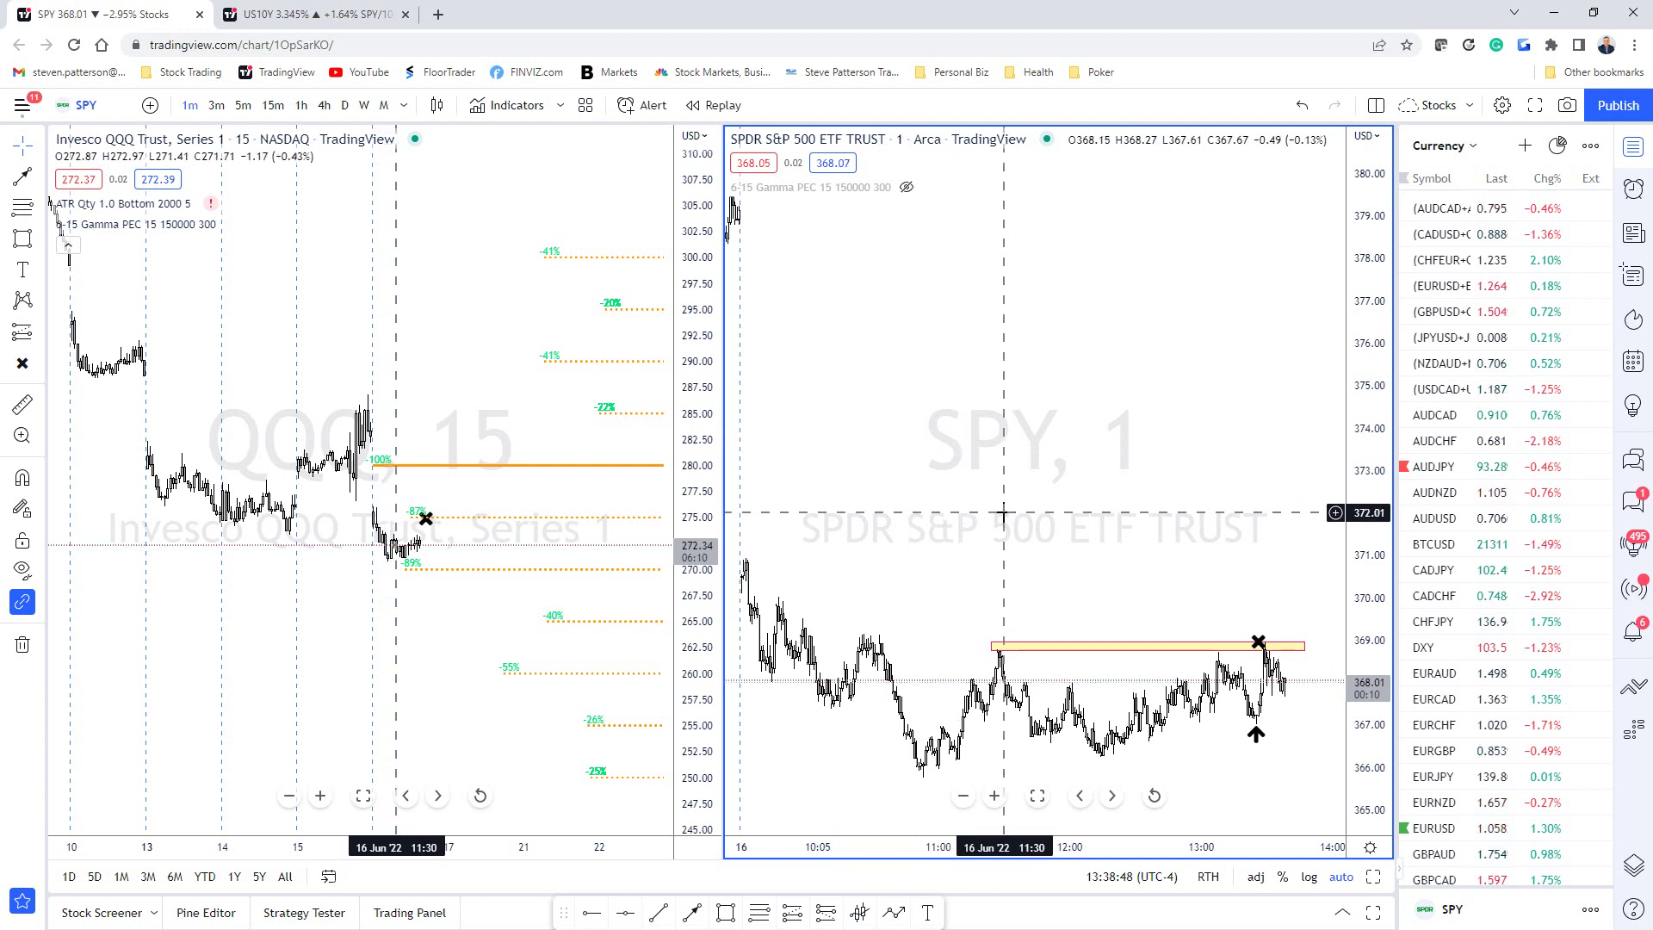
Switch SPY to 15-minute bars, remove its drawings, and show the 6-15 Gamma PEC levels.
click(273, 105)
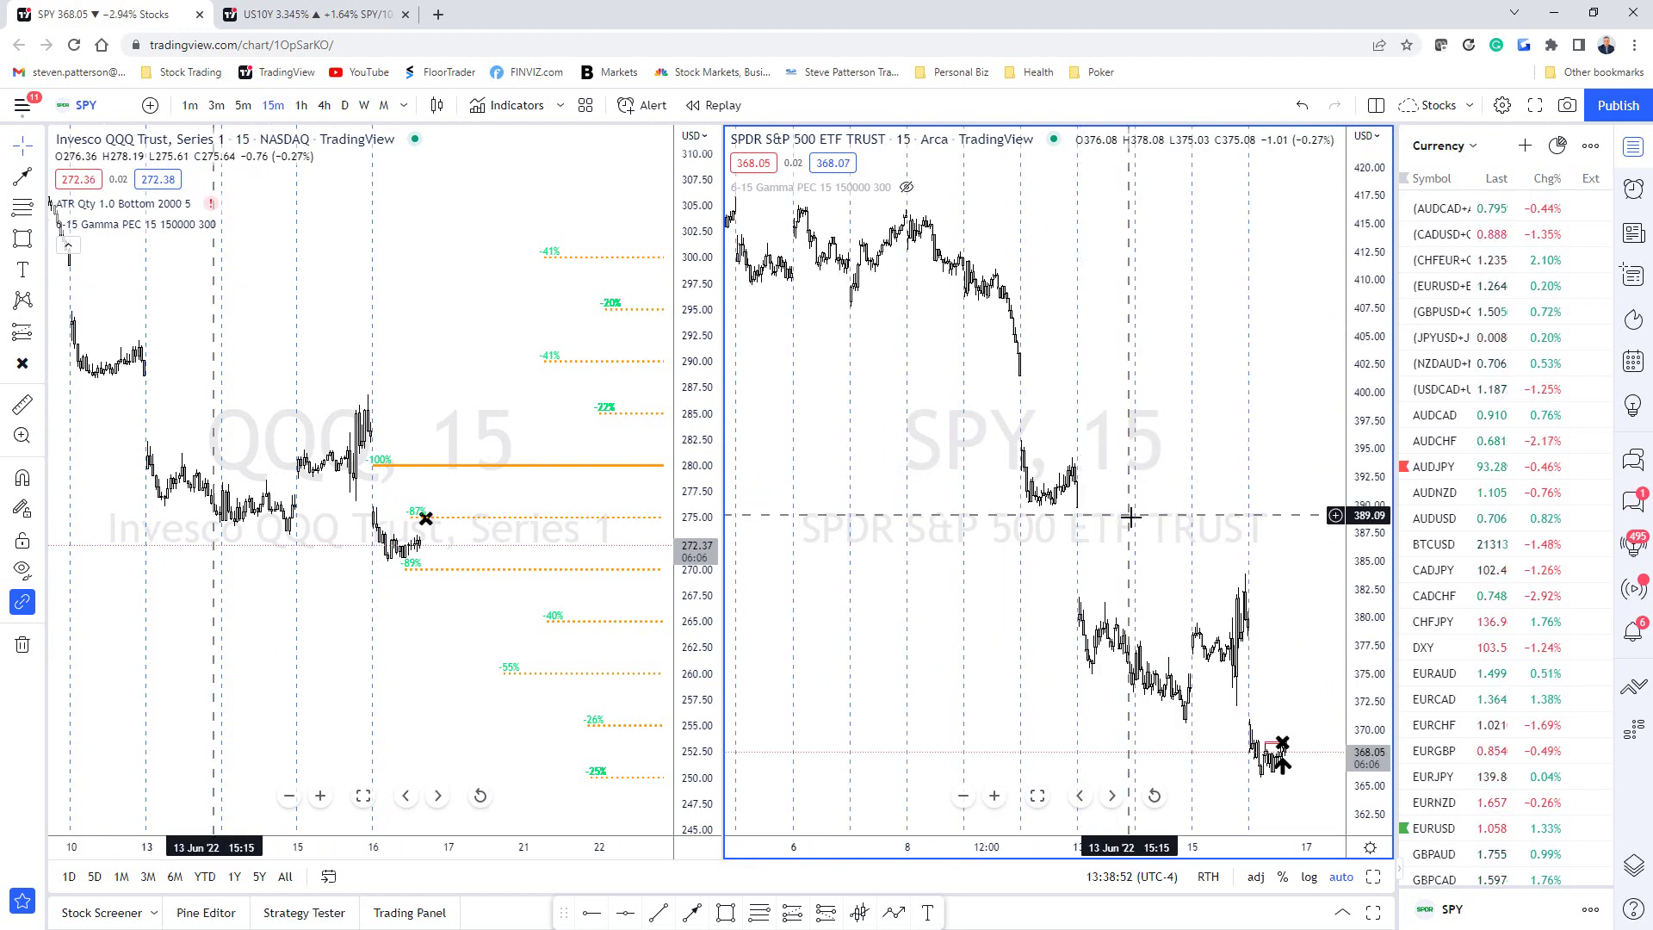
right_click(1131, 517)
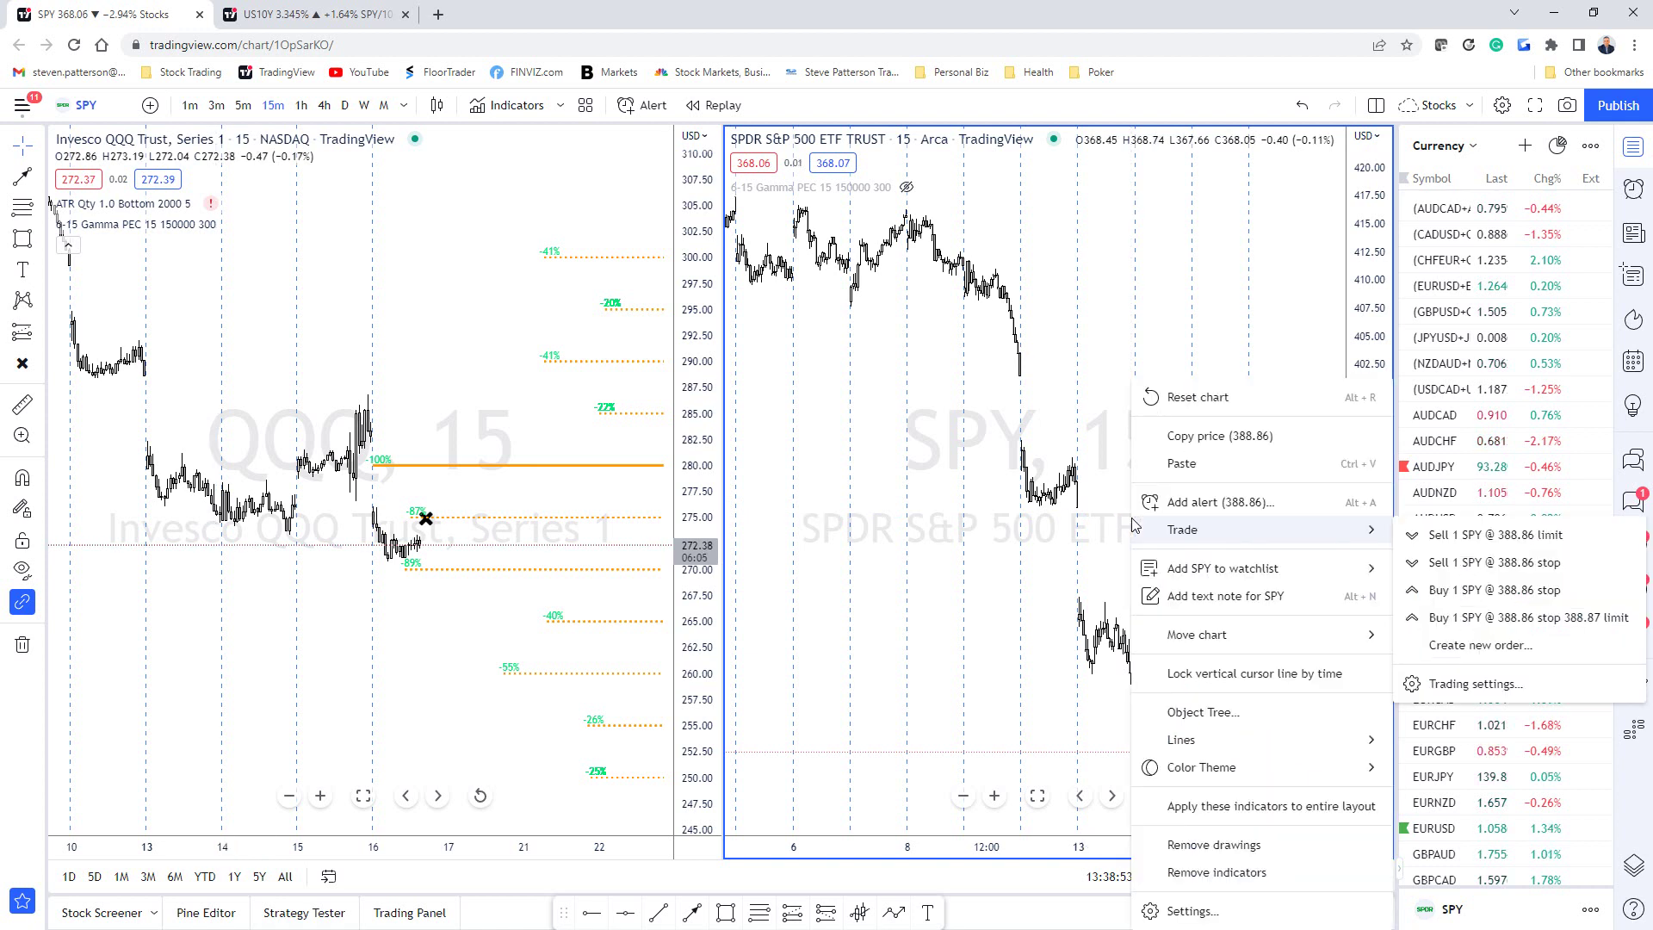
click(1201, 847)
click(906, 187)
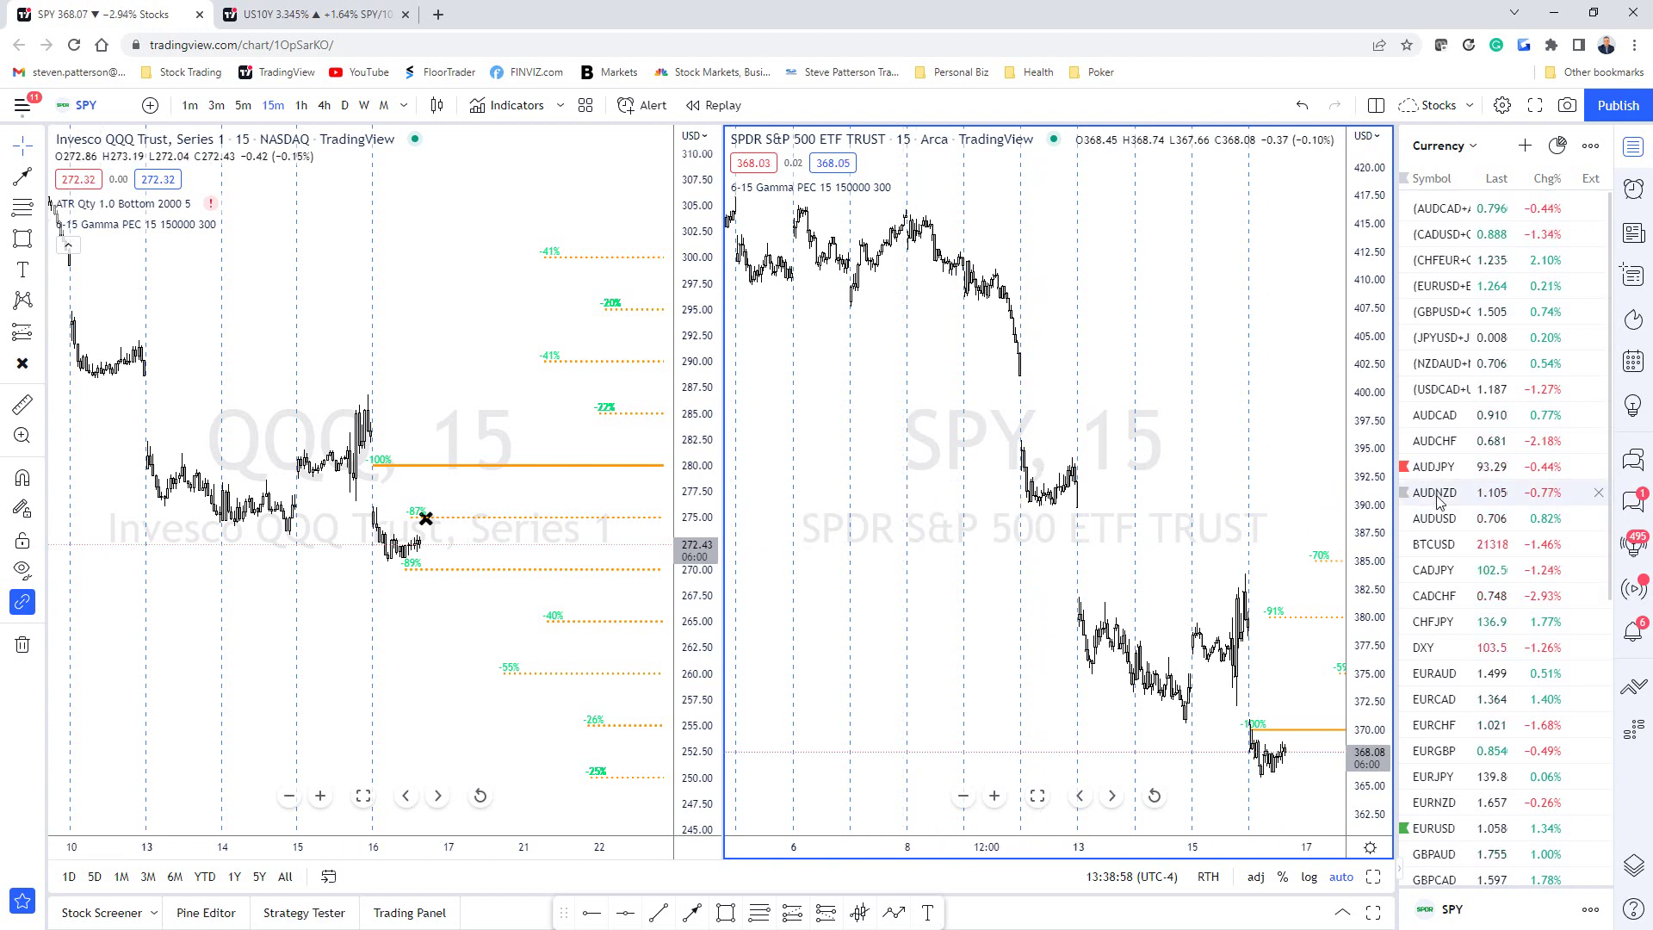
Compress the SPY price scale and pan the candles left to reveal upcoming gamma levels.
drag(1361, 499, 1348, 740)
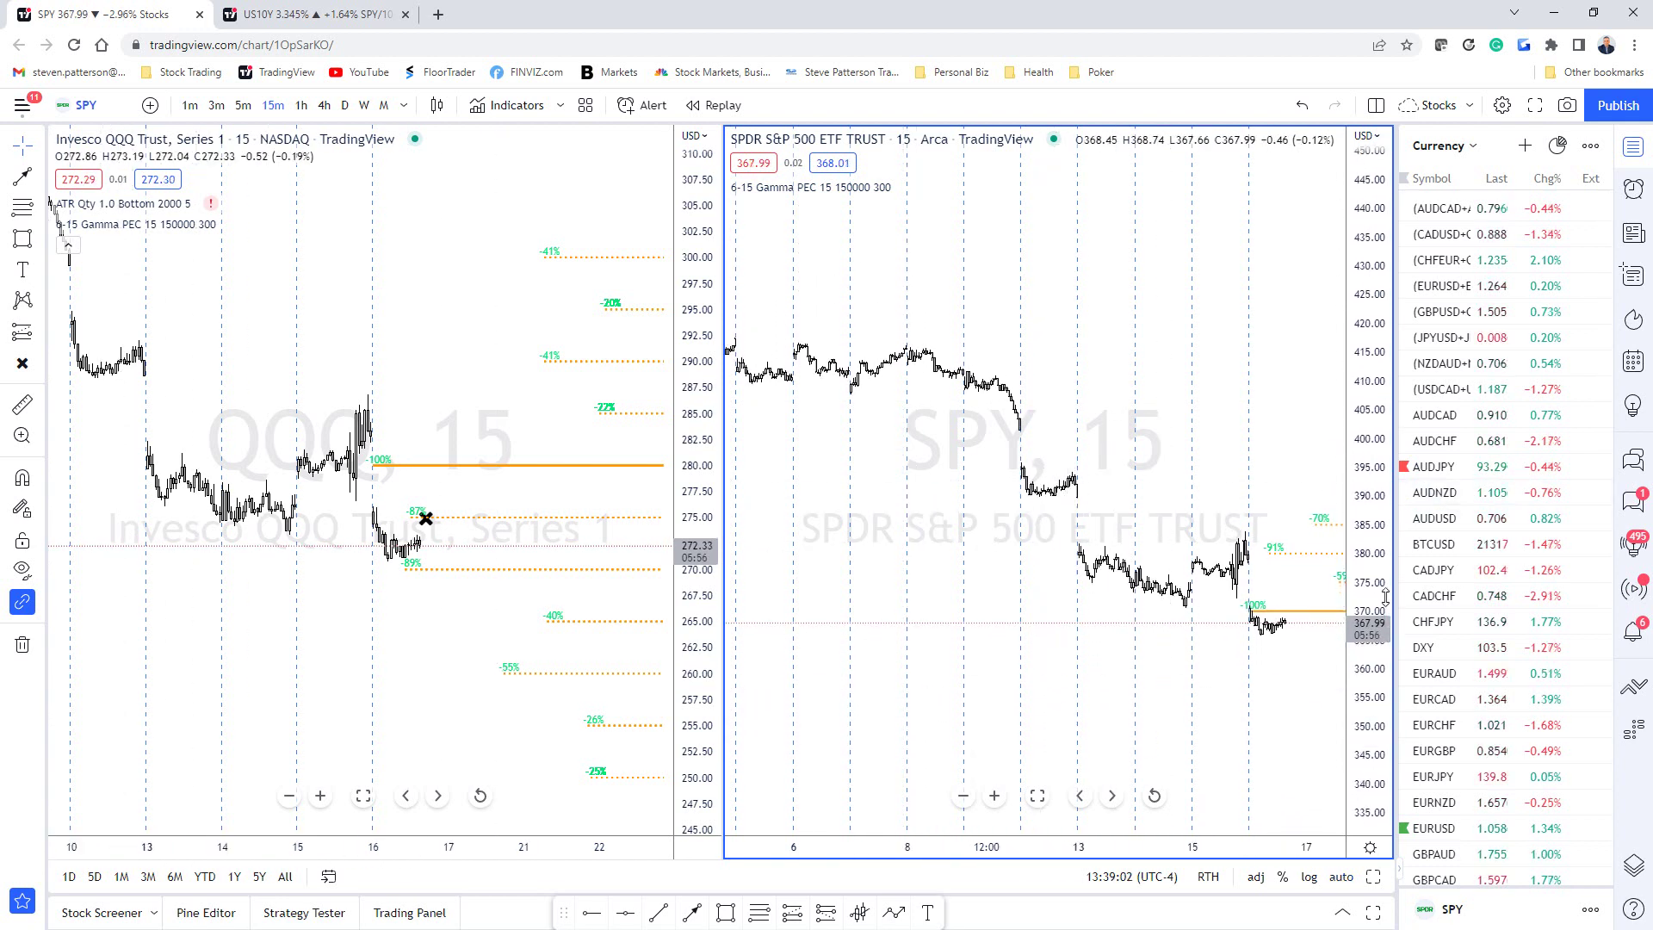
drag(1378, 574, 1374, 680)
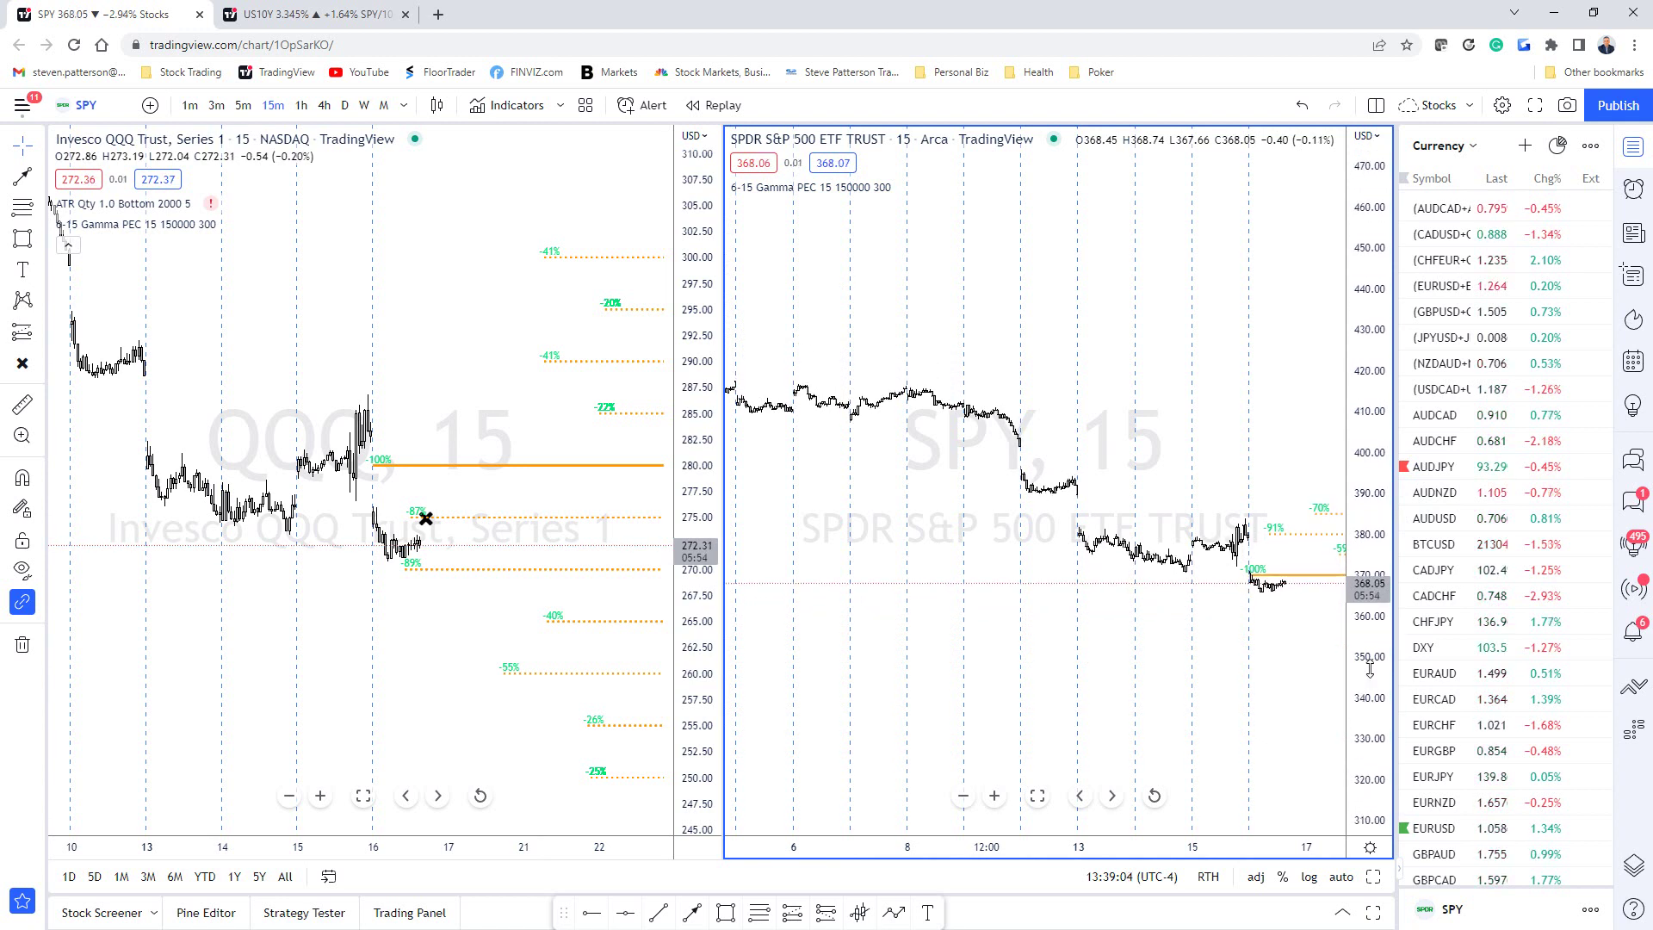
drag(1246, 700, 1033, 696)
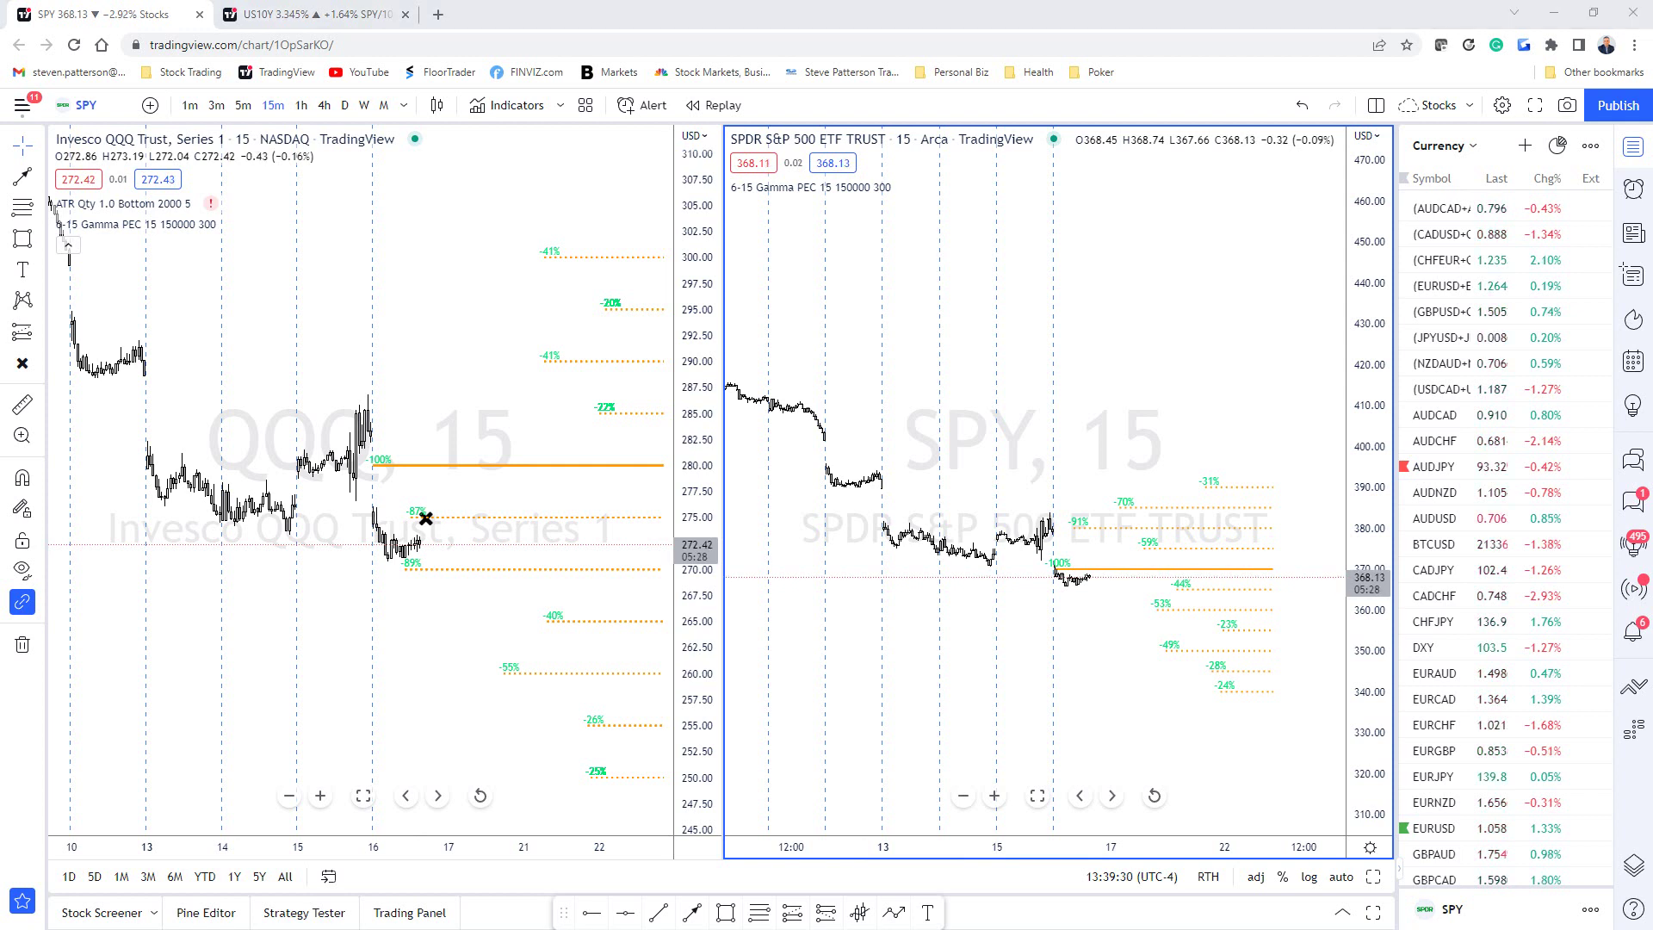
Show the SPX strike chart as 'Net Gamma, All Expirations' on the Trading Volatility GEX Charts tab.
key(alt+Tab)
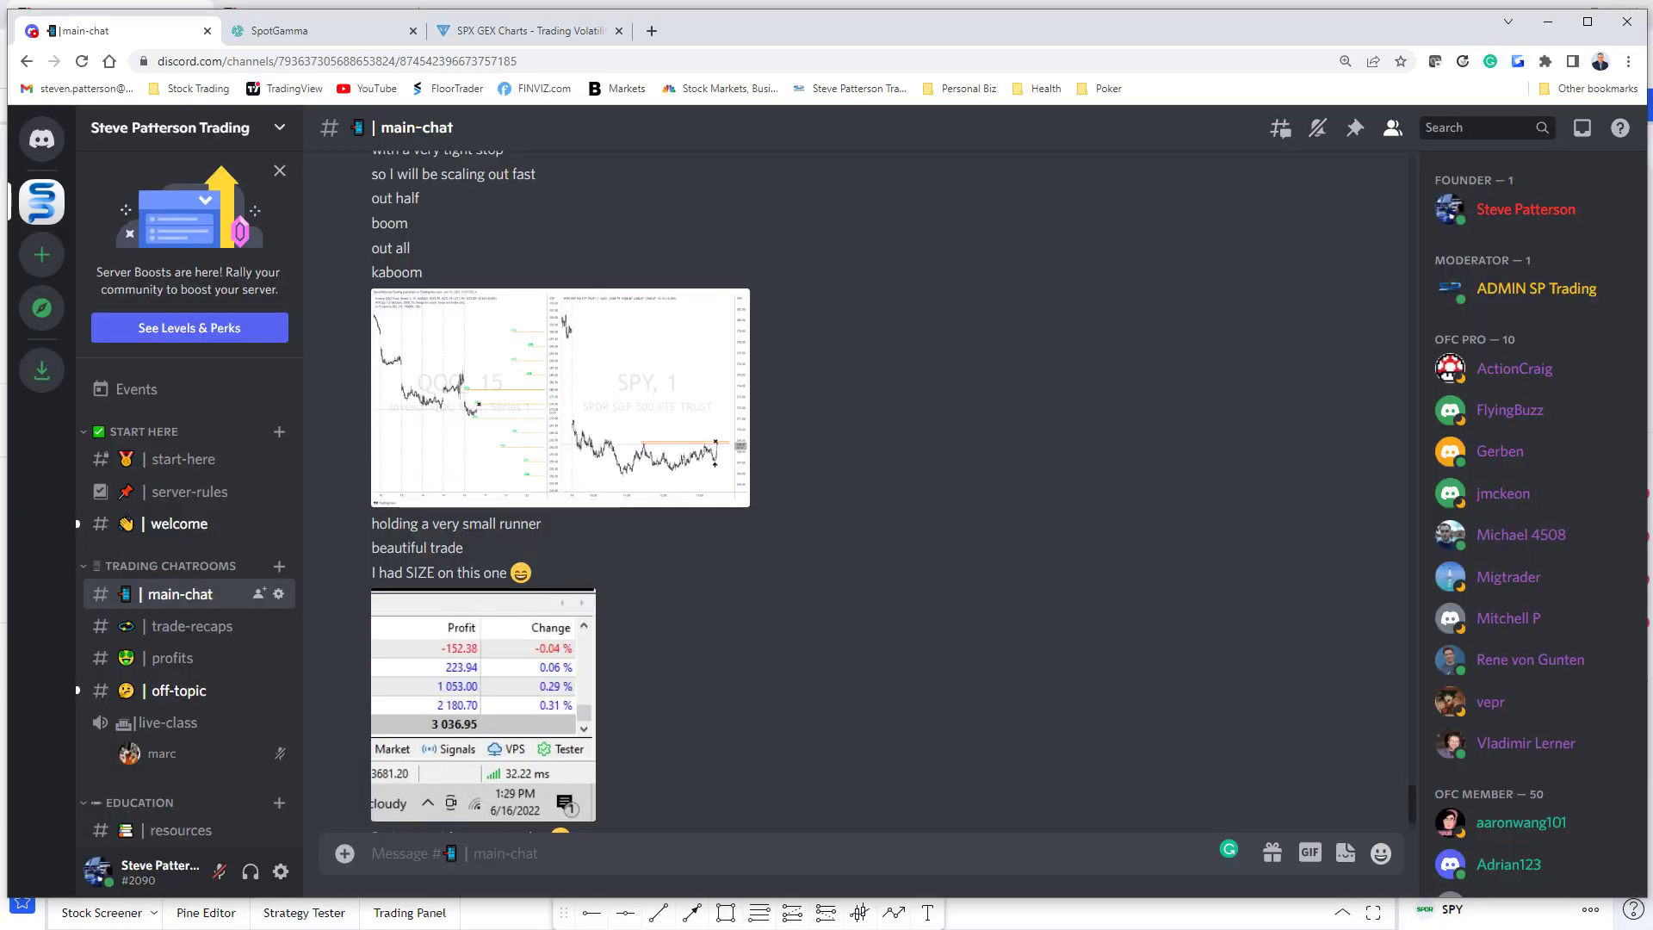
click(544, 34)
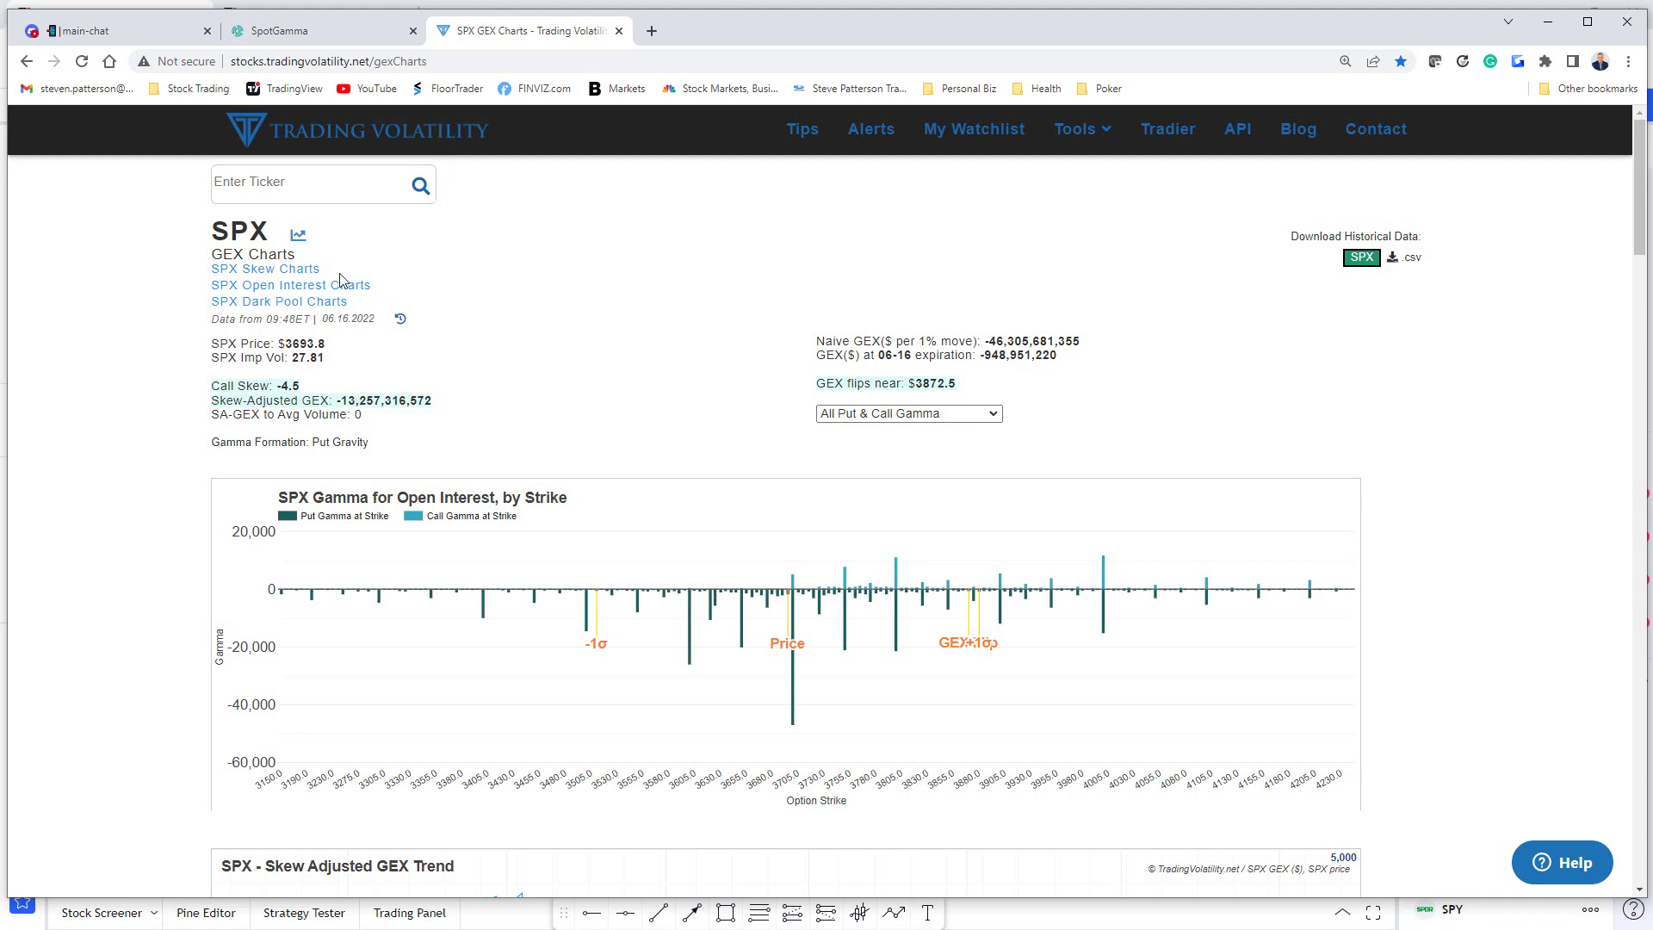
click(996, 417)
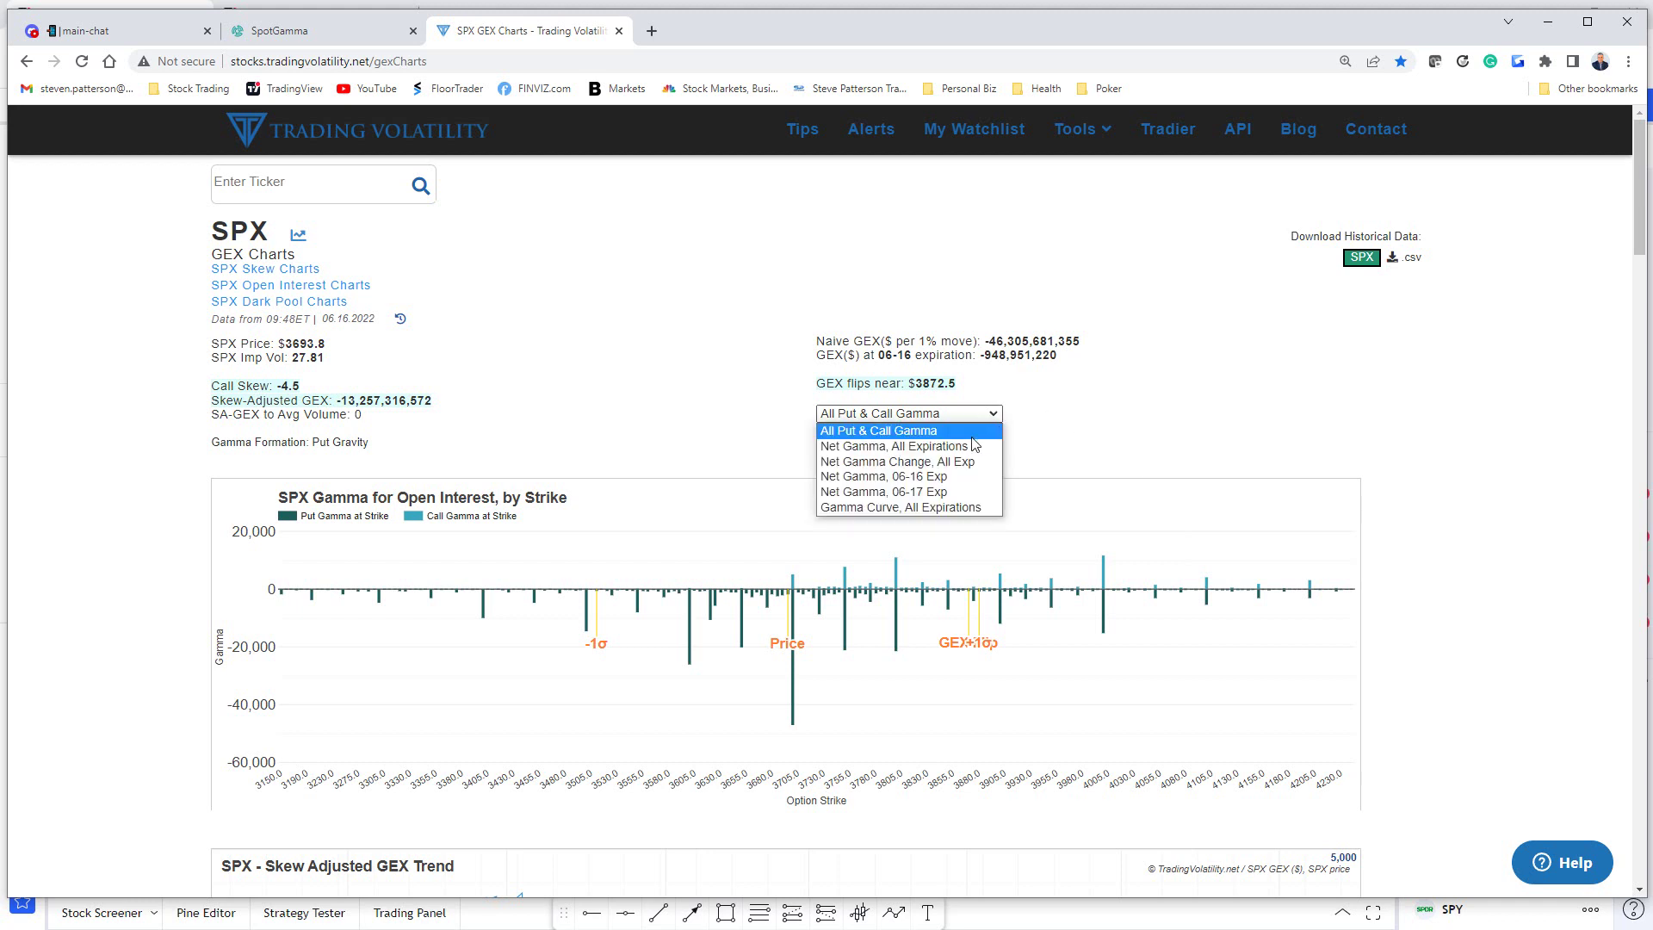
click(971, 446)
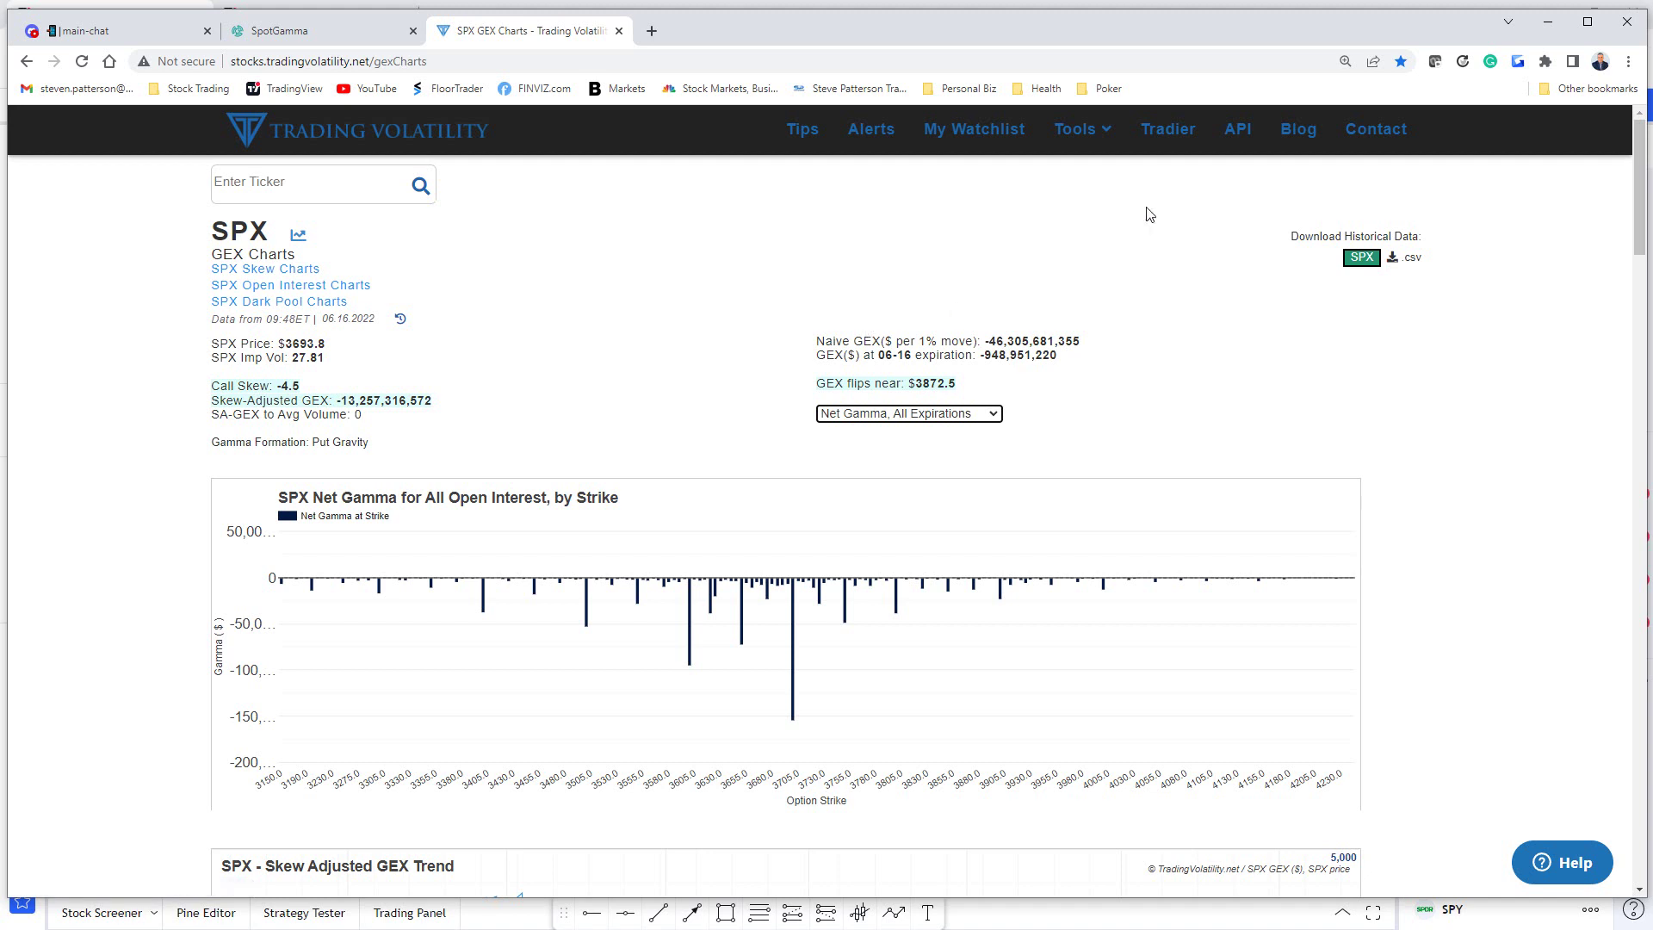
mouse_move(793, 672)
Look up SPY and display its Net Gamma across all expirations.
click(256, 181)
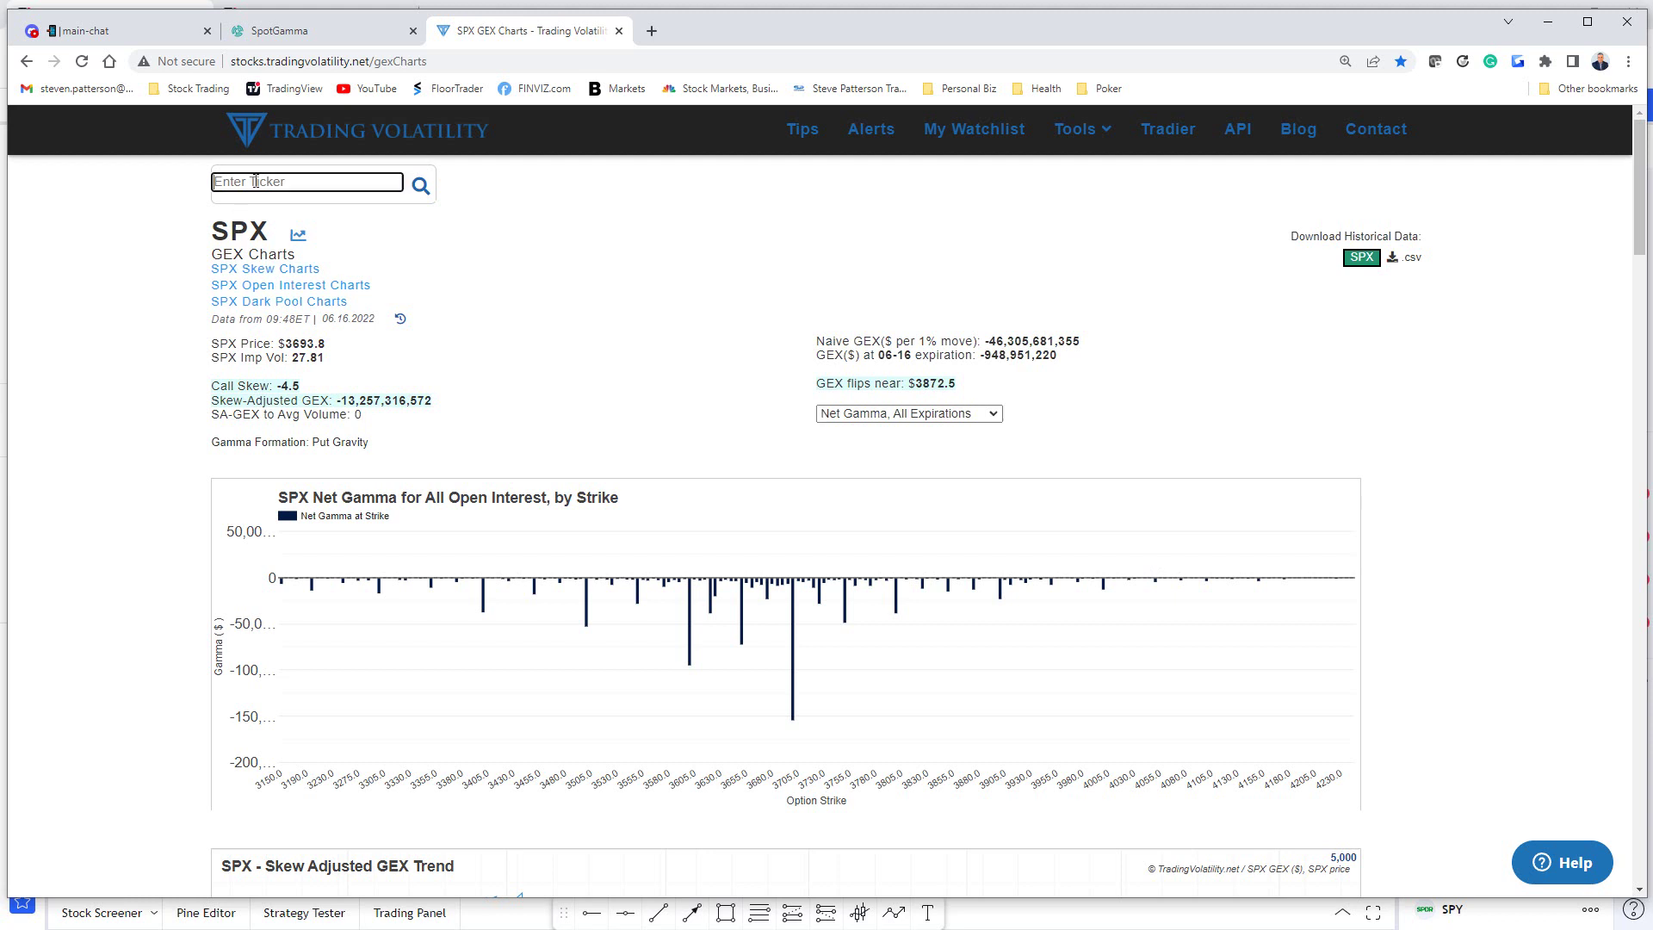
text(spy)
key(Return)
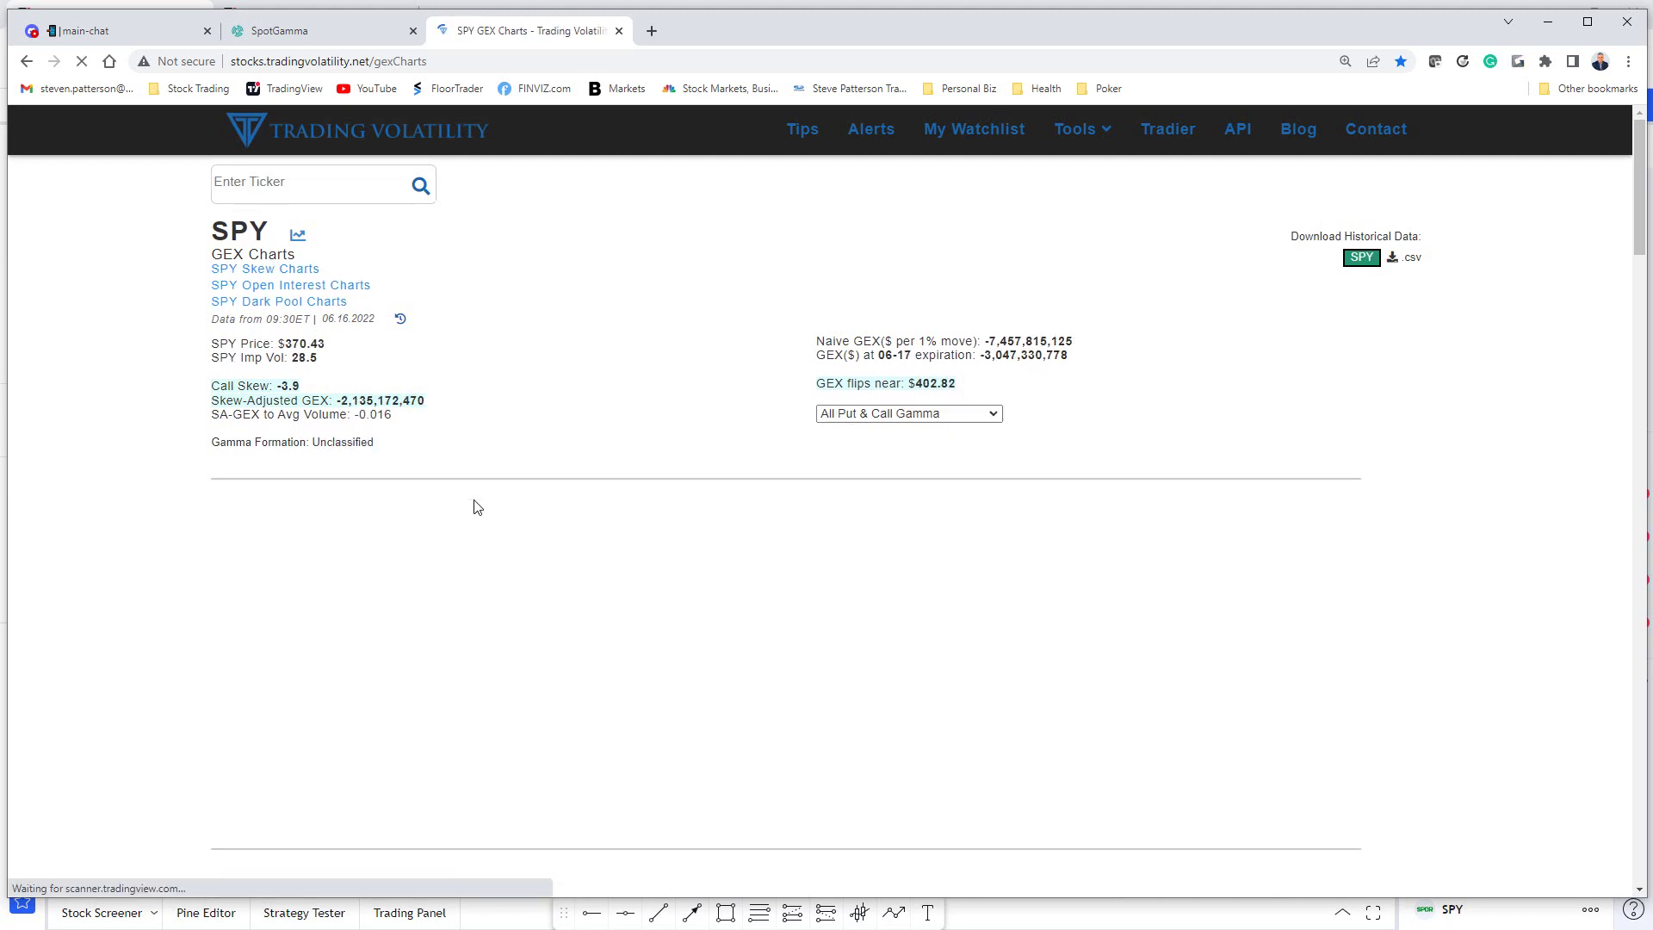
click(990, 414)
click(965, 447)
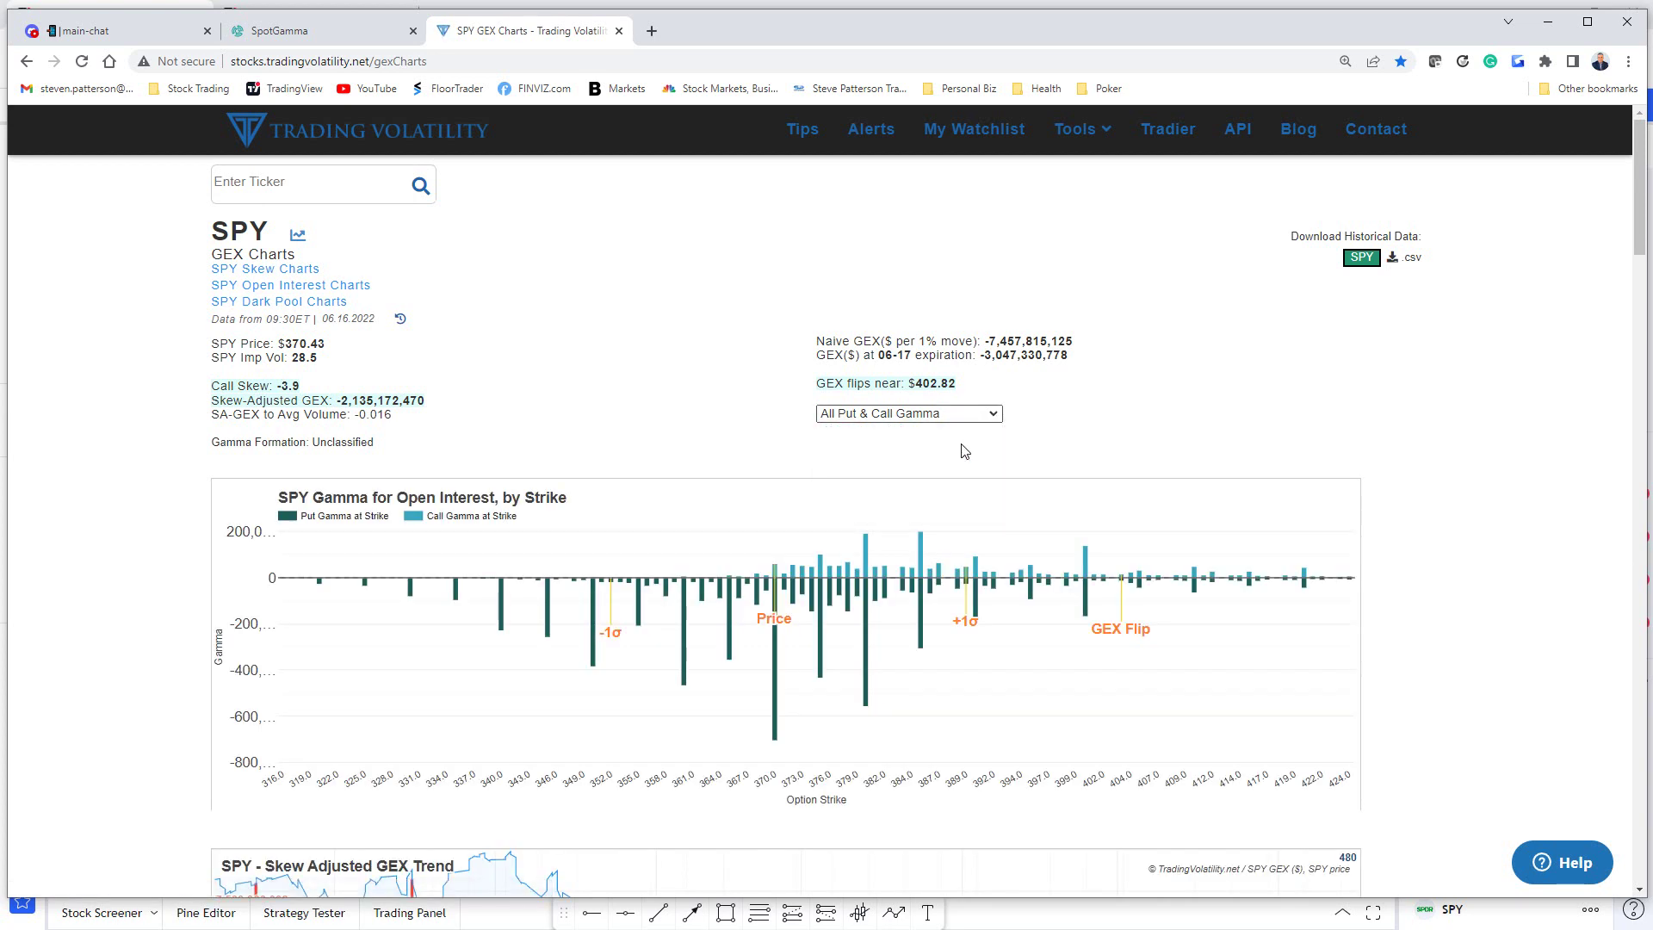
Look up QQQ and display its Net Gamma across all expirations.
click(307, 185)
text(qqq)
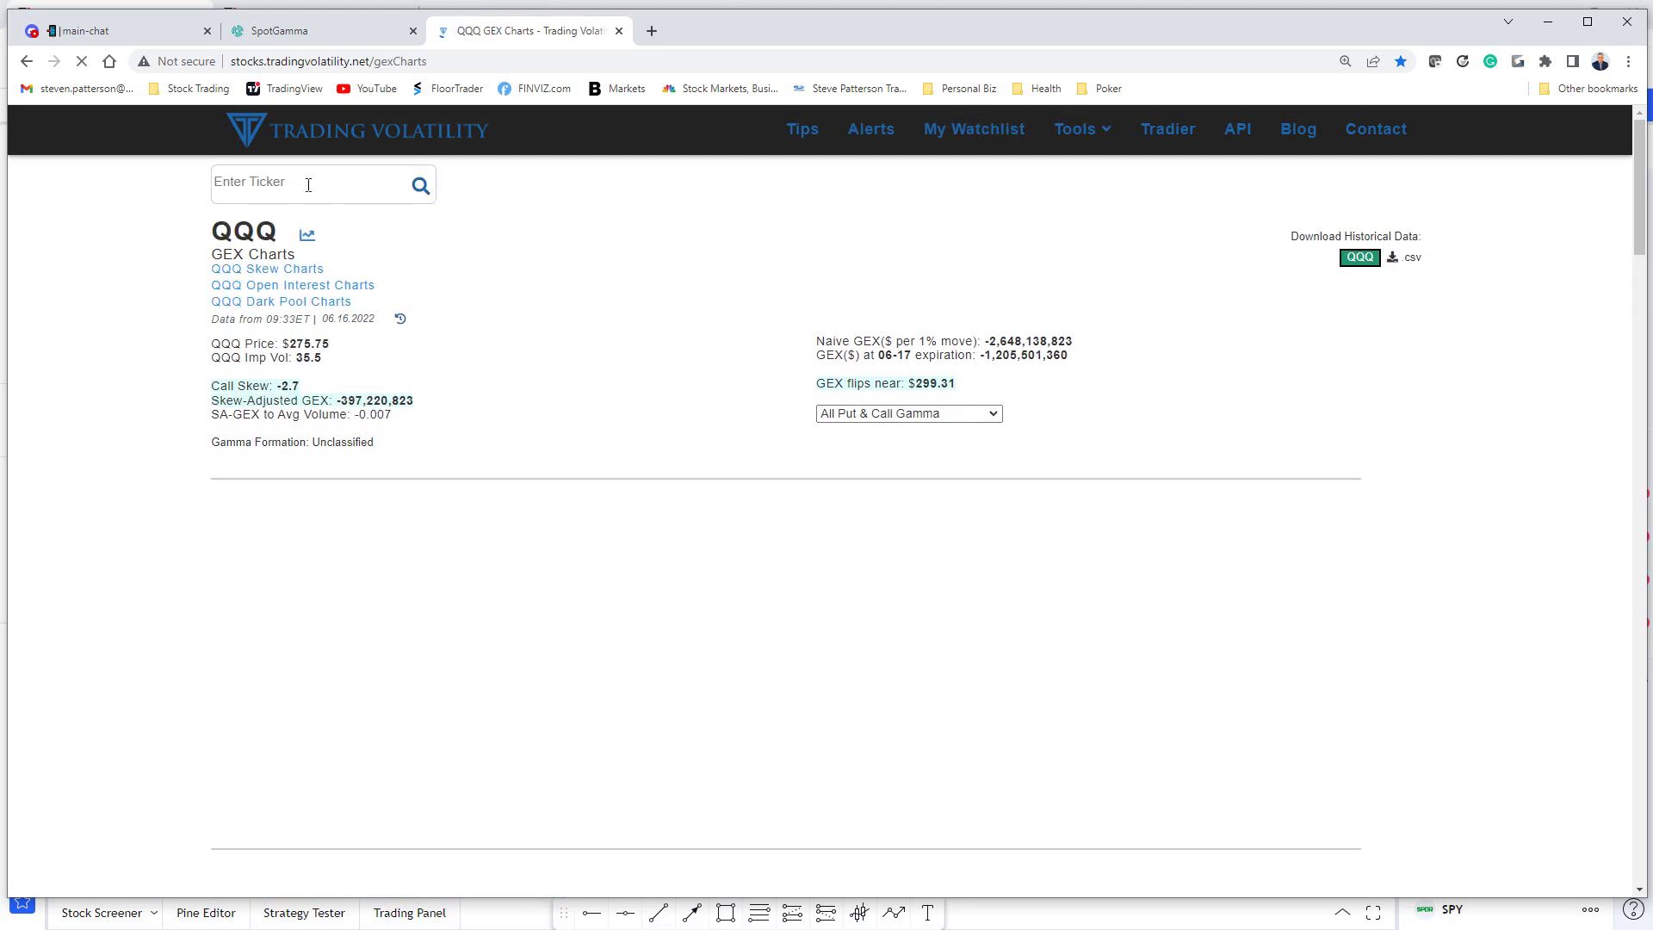
click(928, 416)
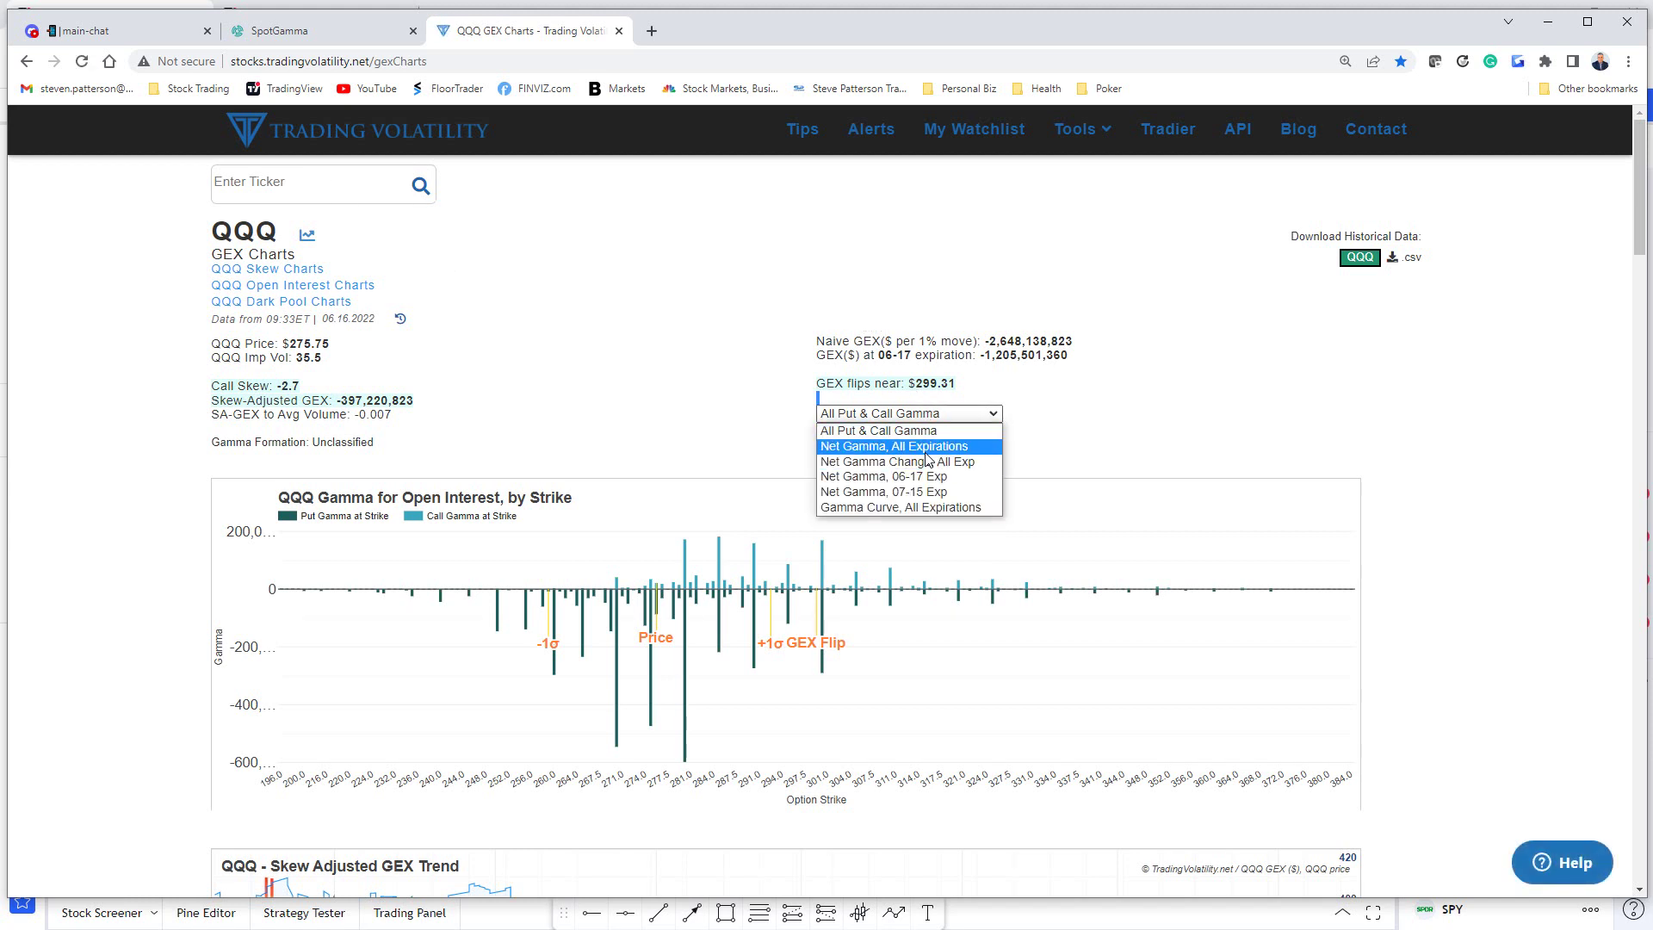
click(926, 451)
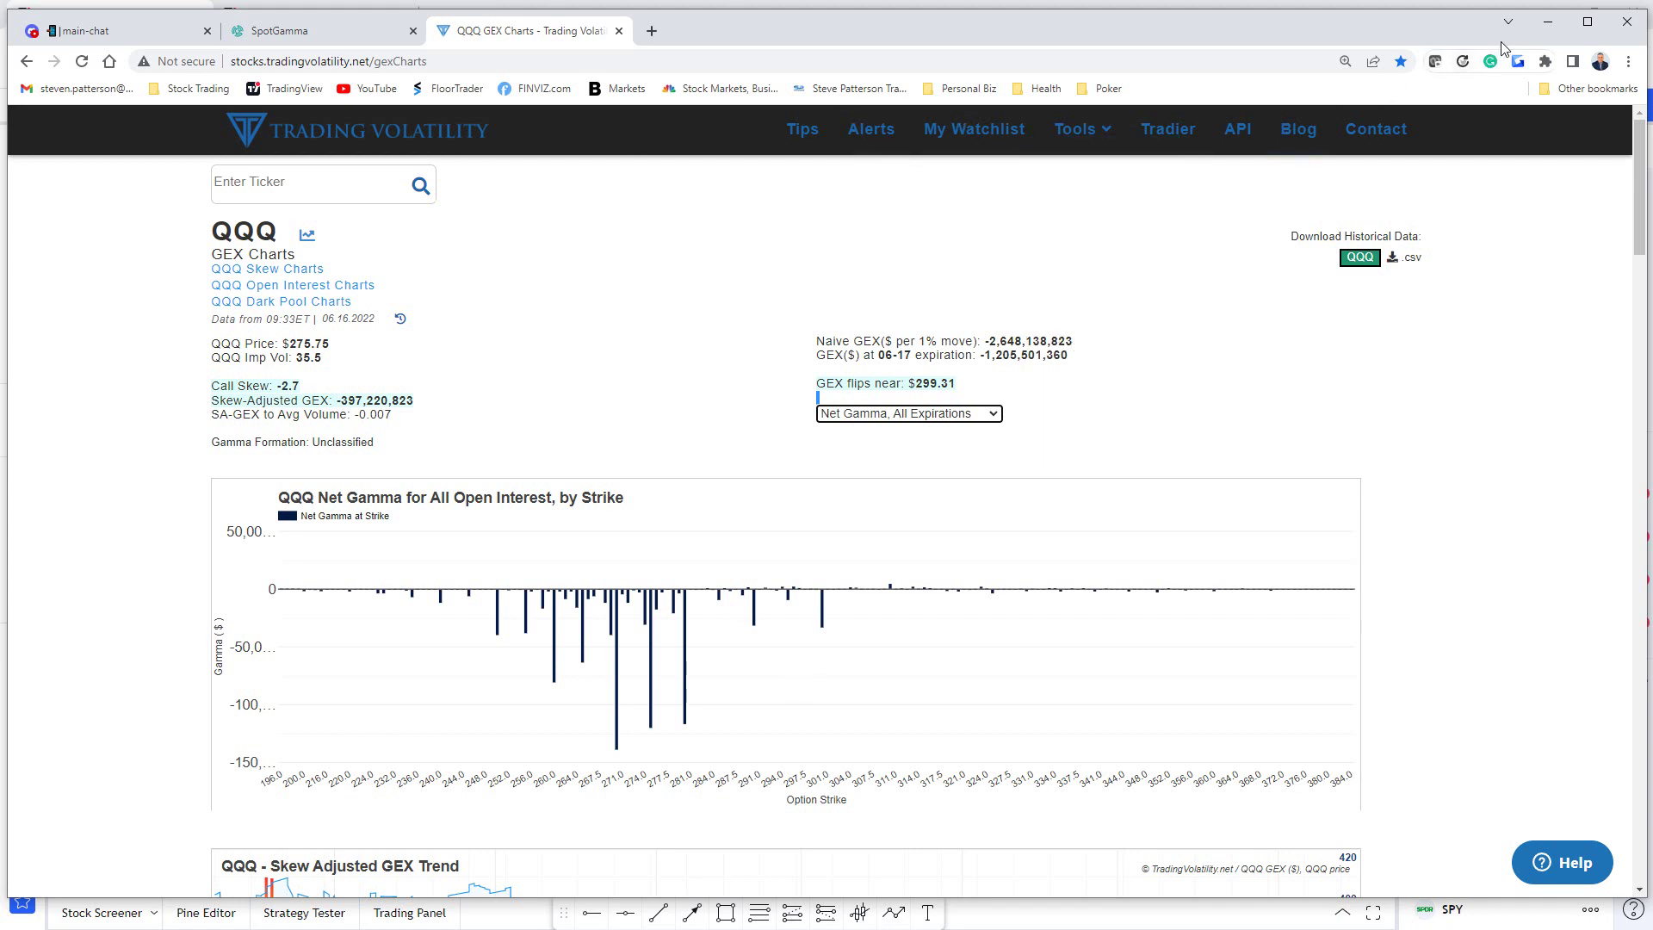
Bring TradingView forward, zoom the SPY 15-minute pane, and stretch its price scale vertically.
click(1544, 26)
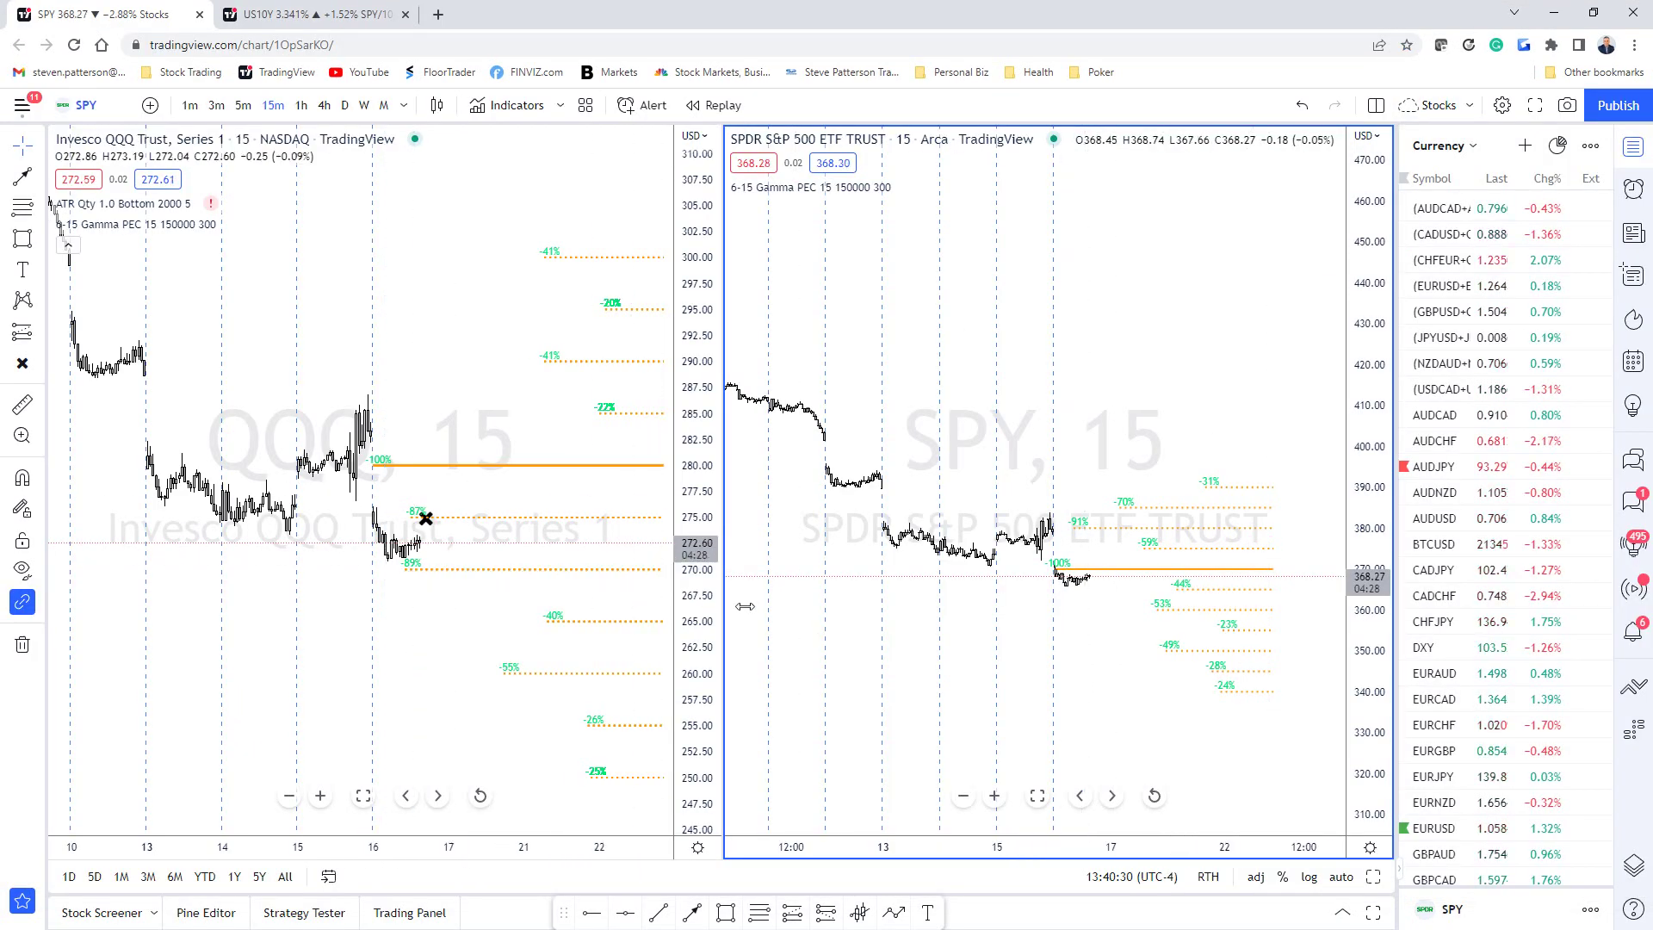
scroll(884, 642, up, 2)
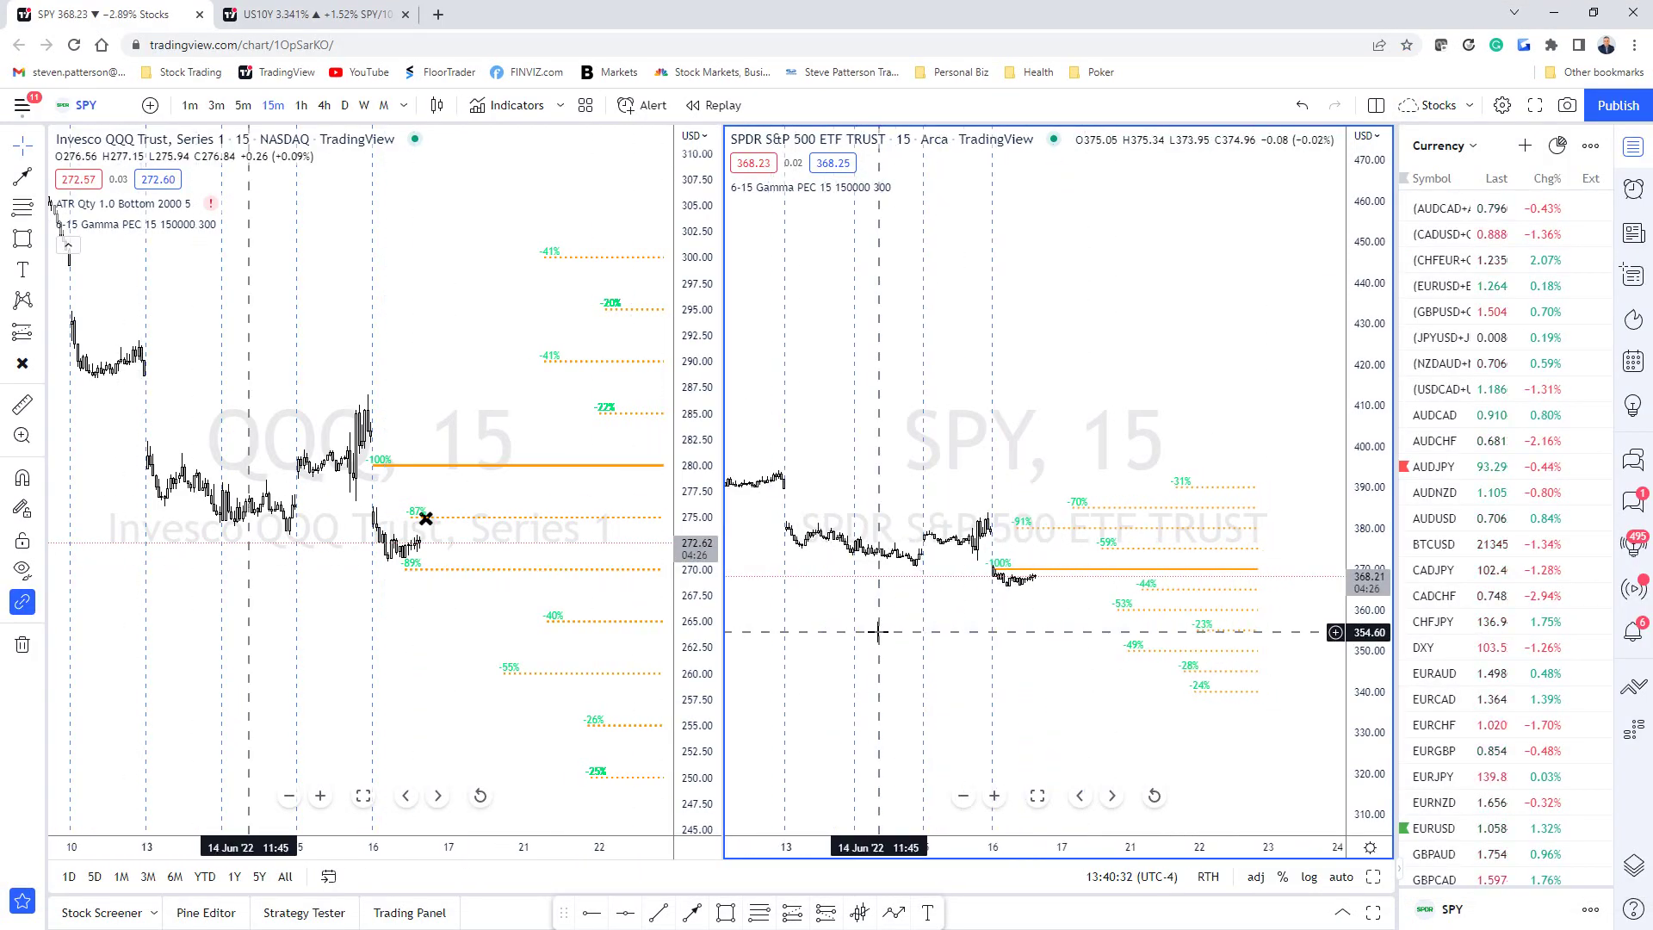
drag(1360, 697, 1378, 379)
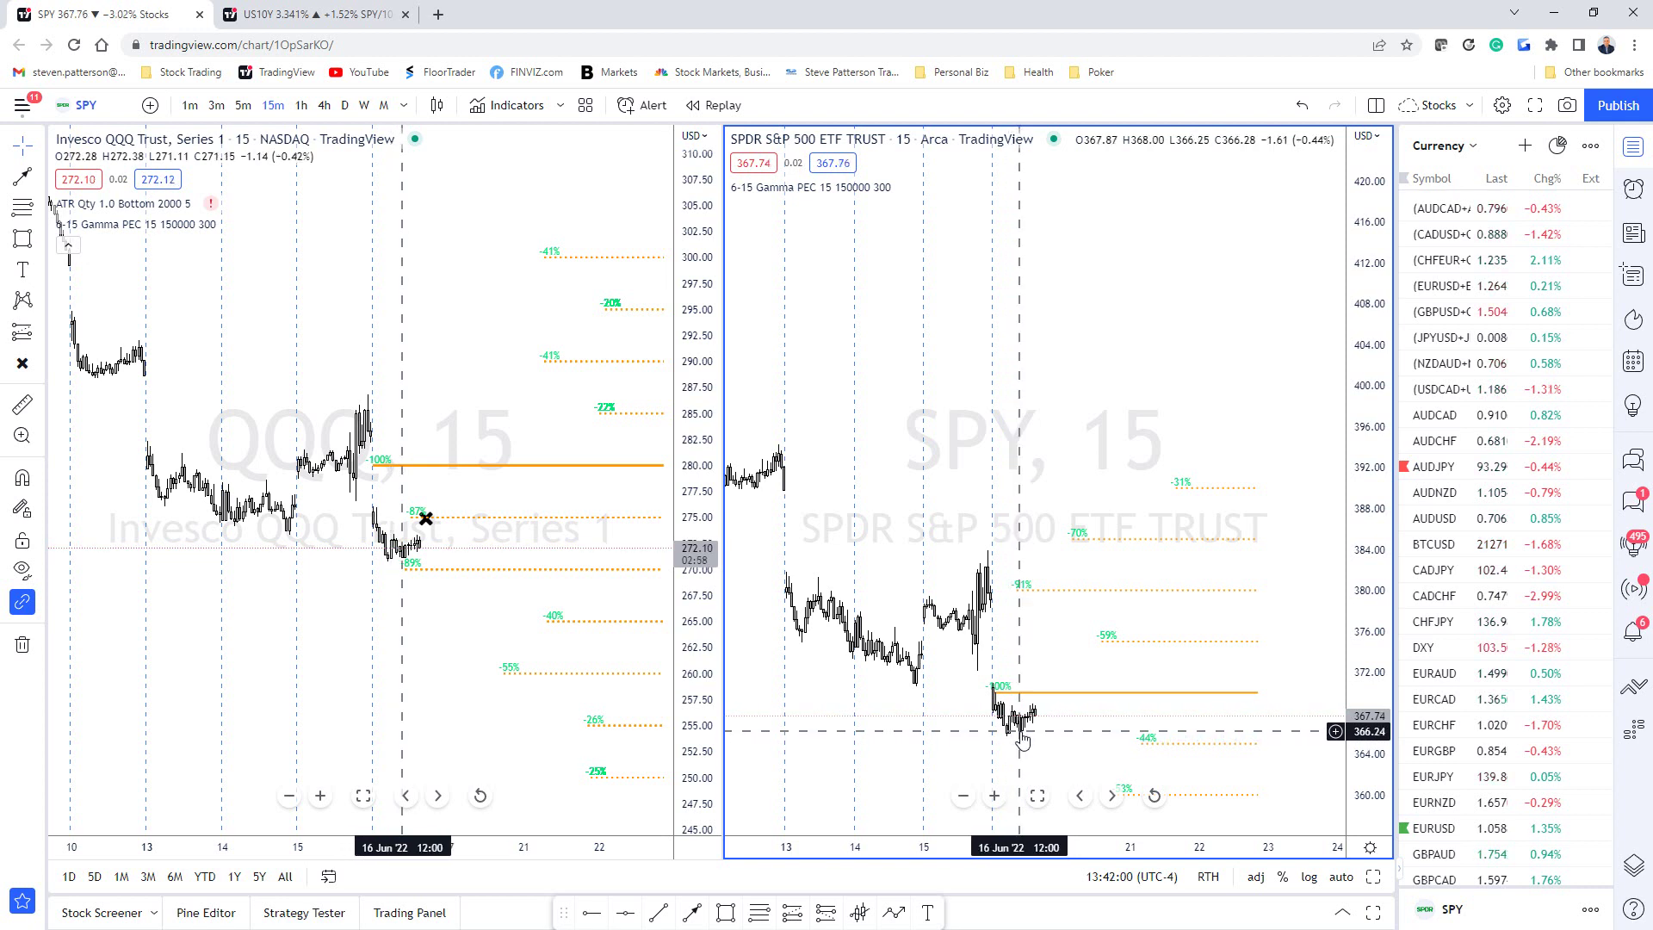
Switch SPY to 1-minute bars, auto-fit its price scale, and zoom around the 16 June session.
click(190, 106)
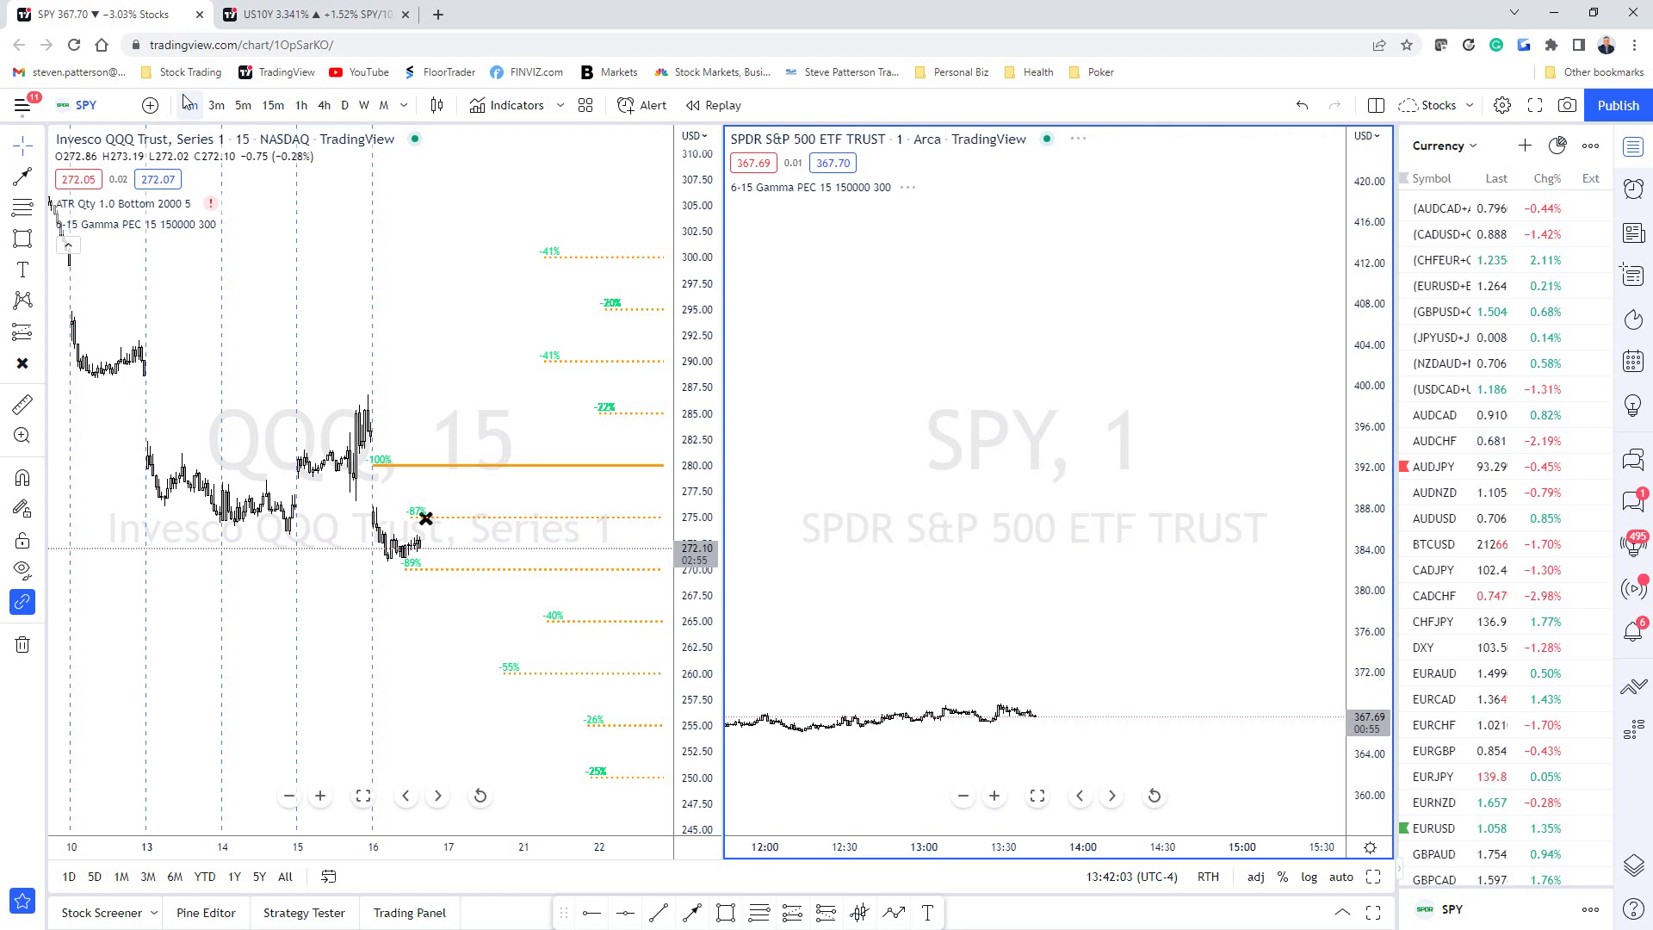
double_click(1379, 650)
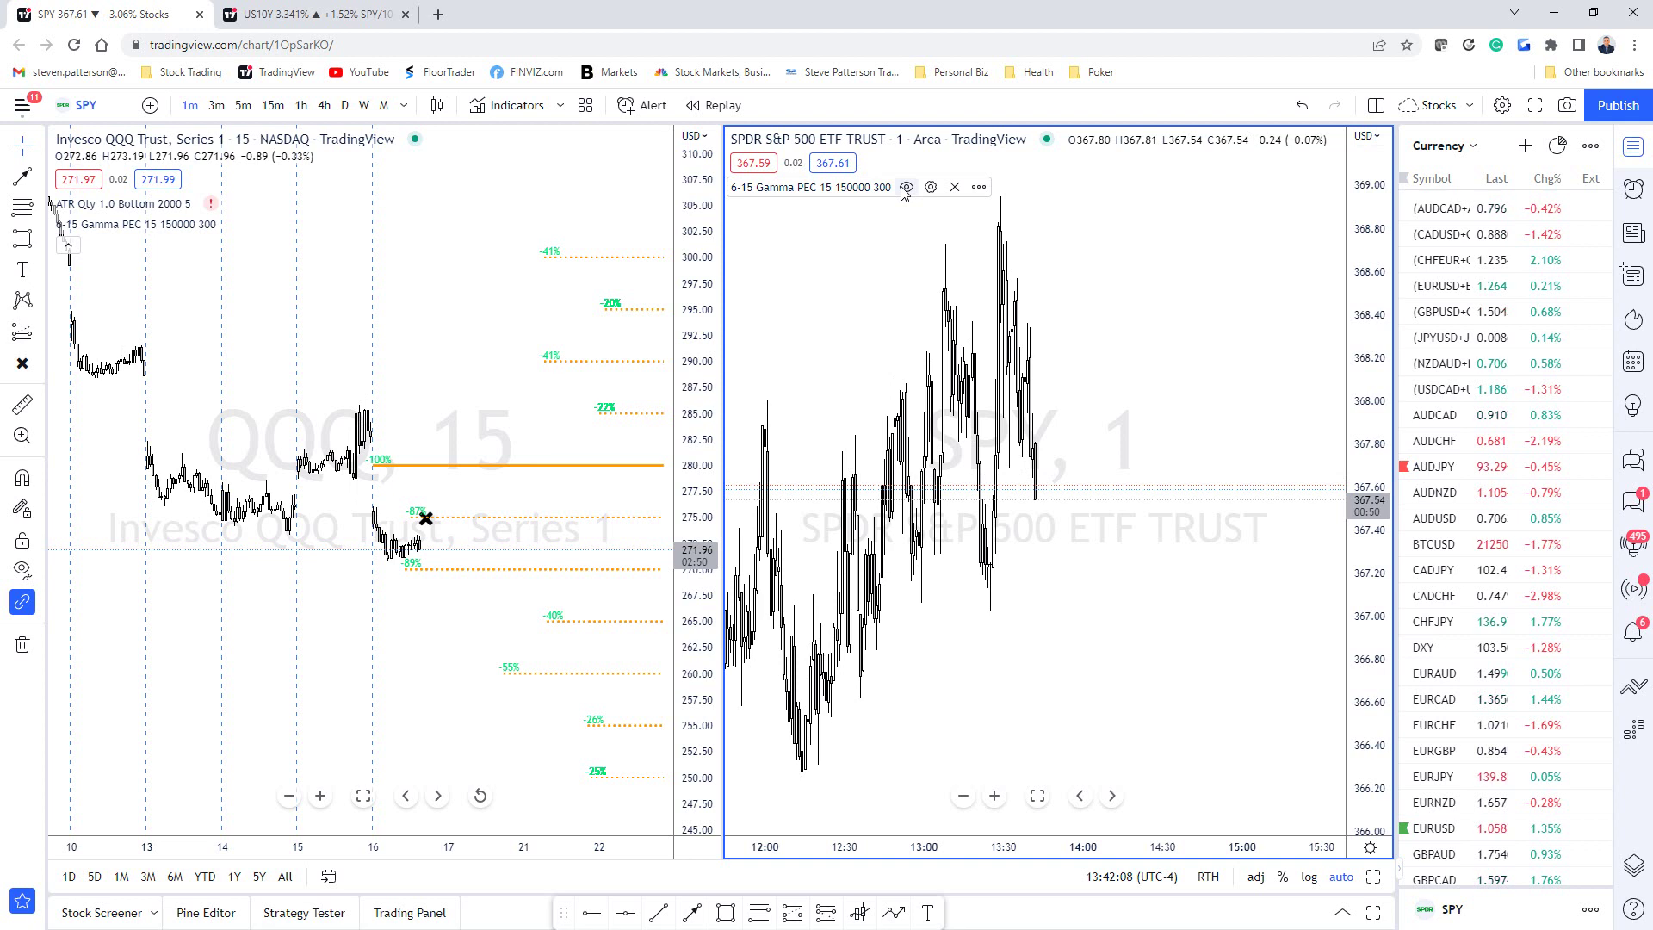
scroll(941, 372, down, 3)
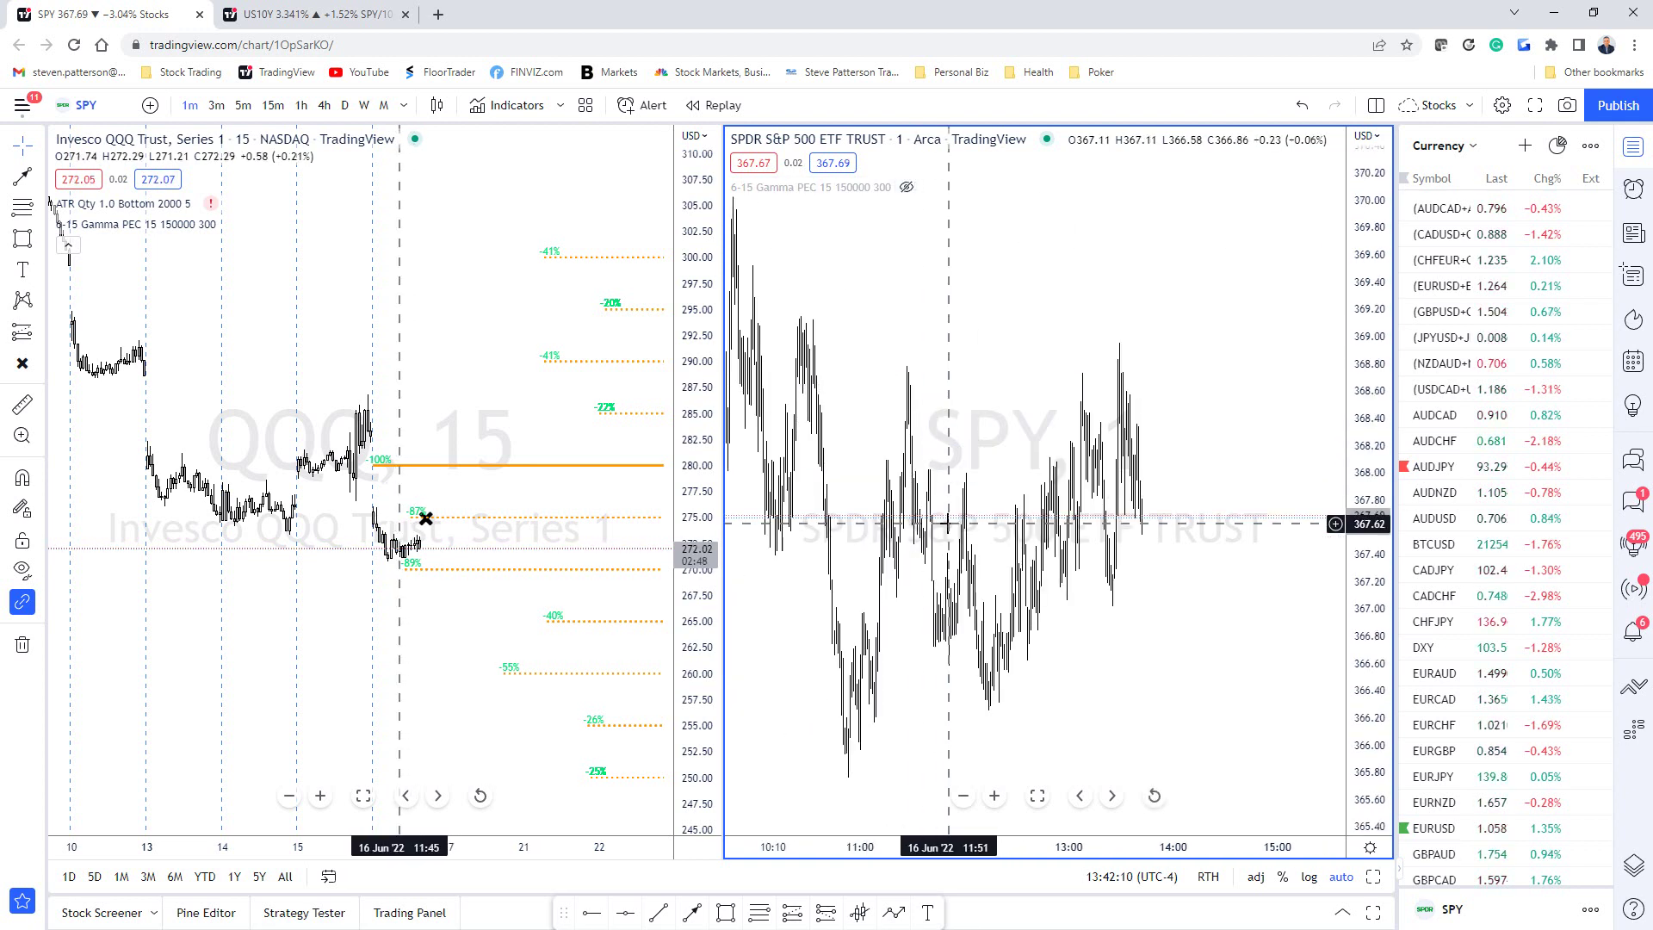
scroll(1117, 690, up, 2)
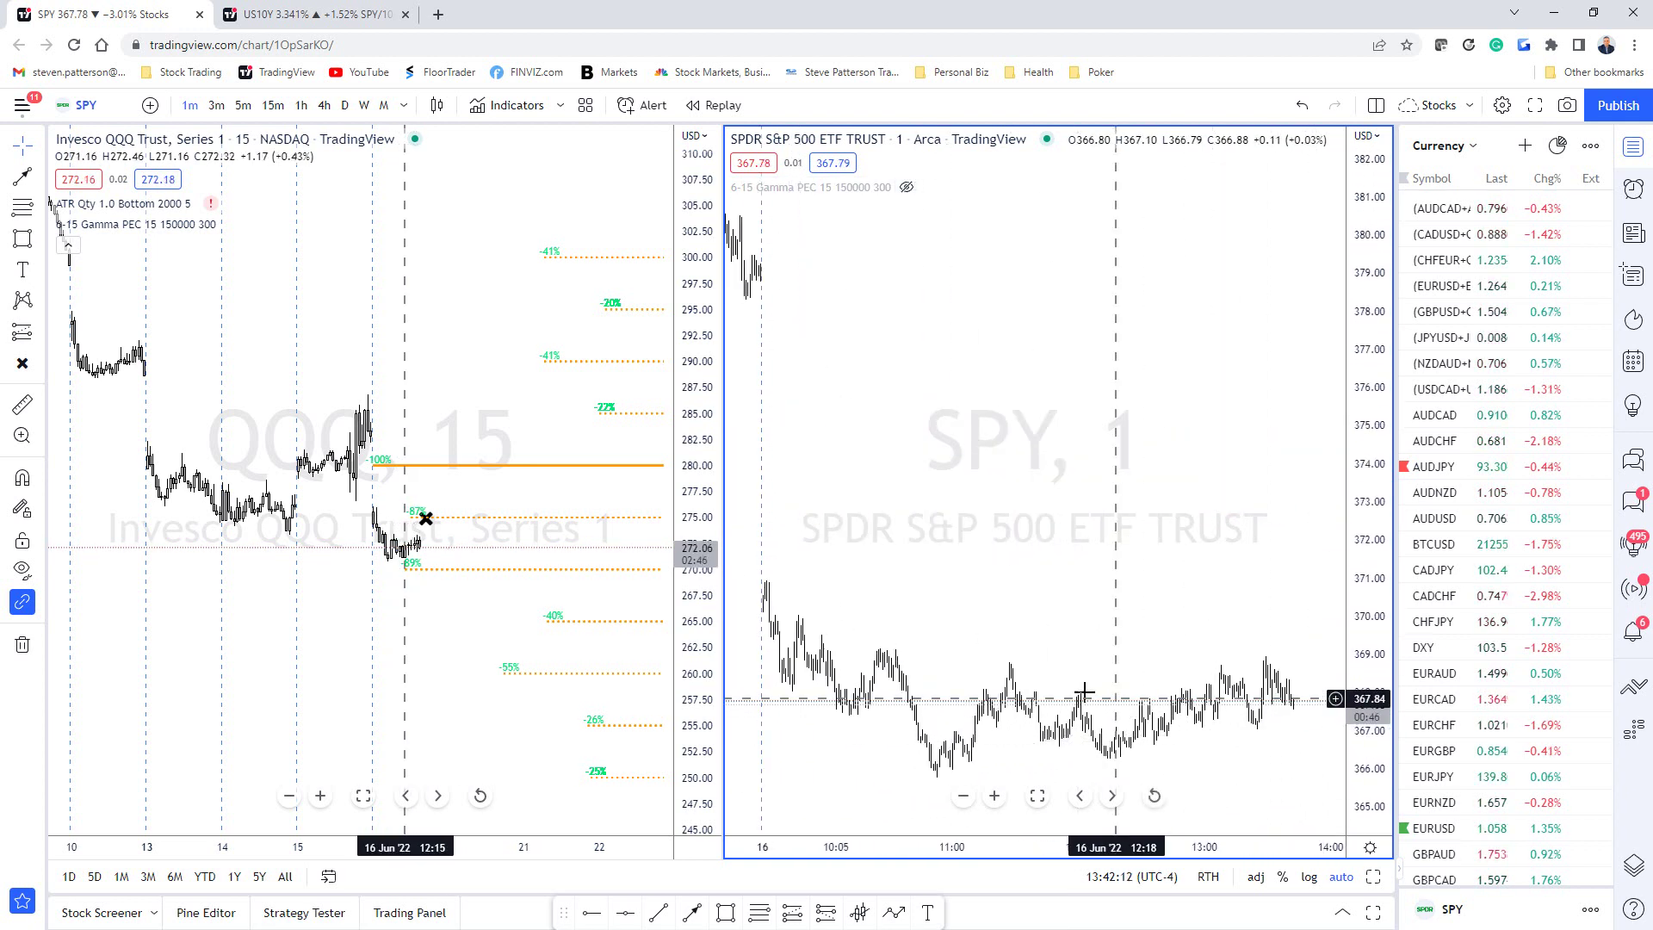
scroll(1080, 697, up, 1)
scroll(1068, 714, down, 2)
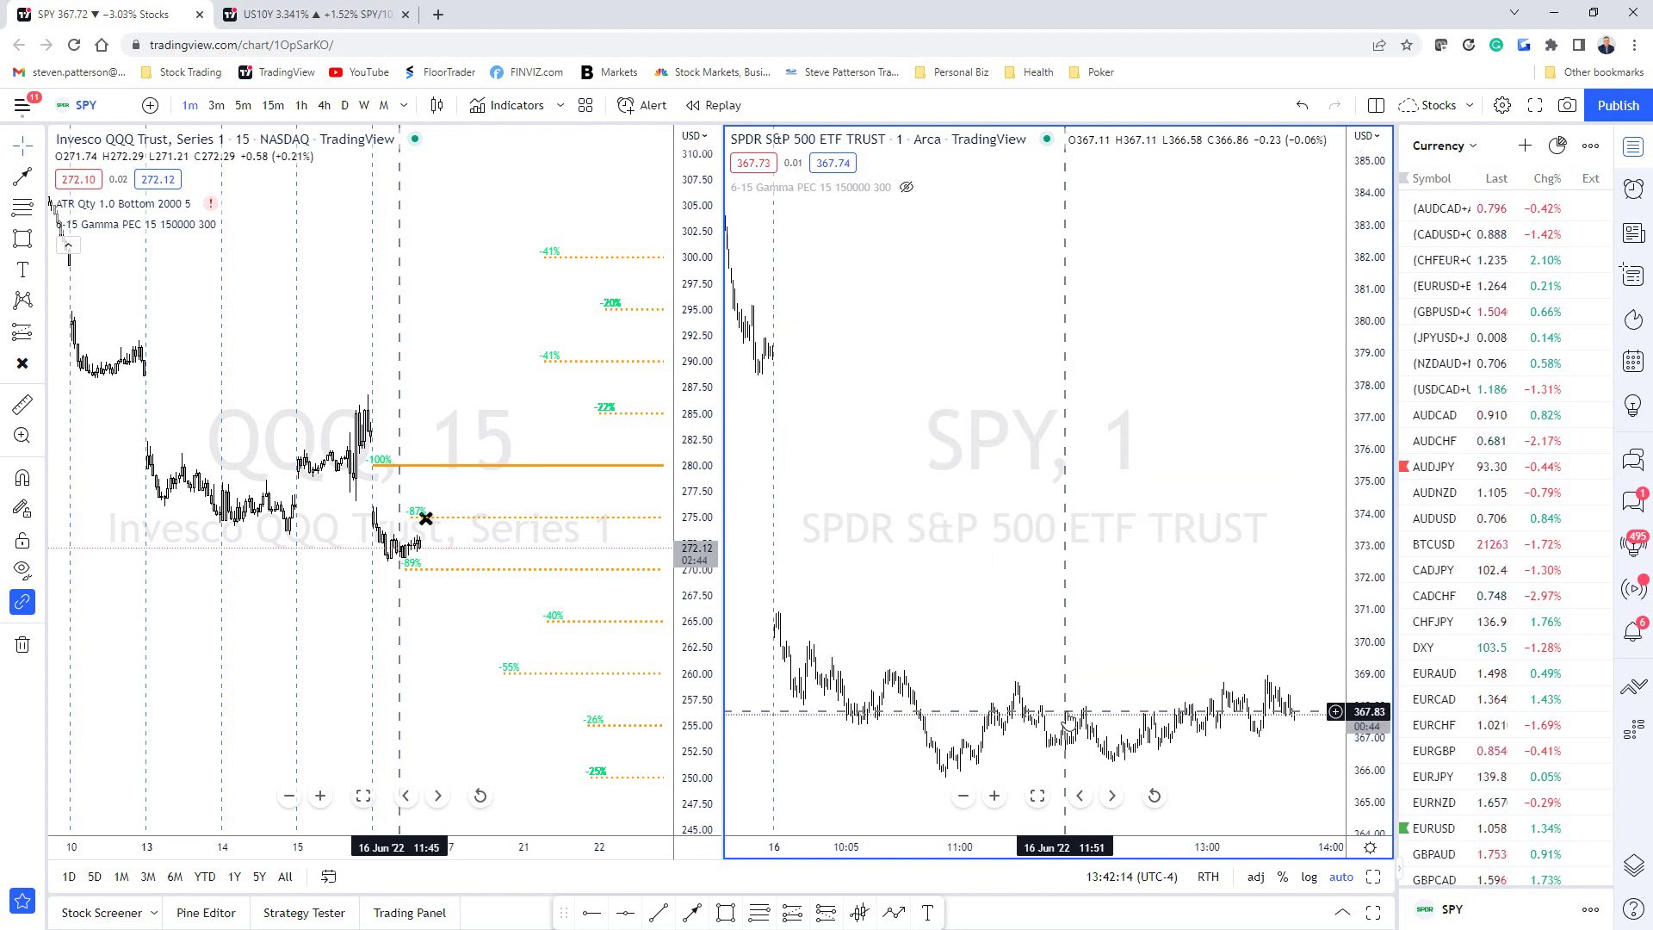
scroll(1111, 637, up, 1)
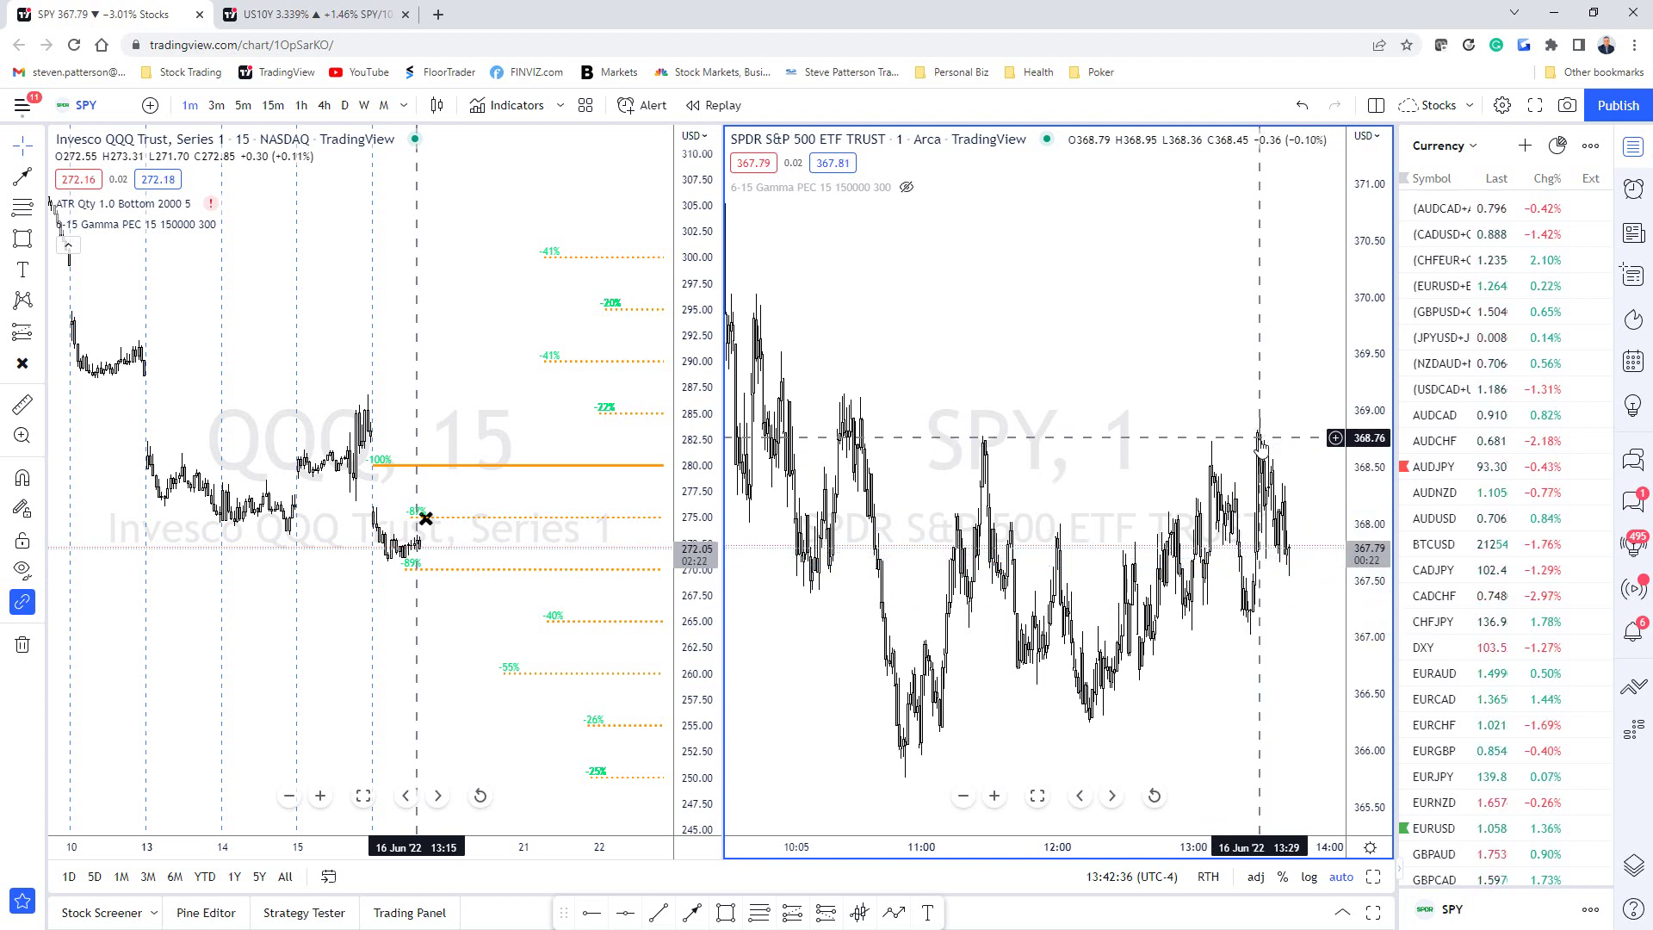
scroll(1072, 413, up, 2)
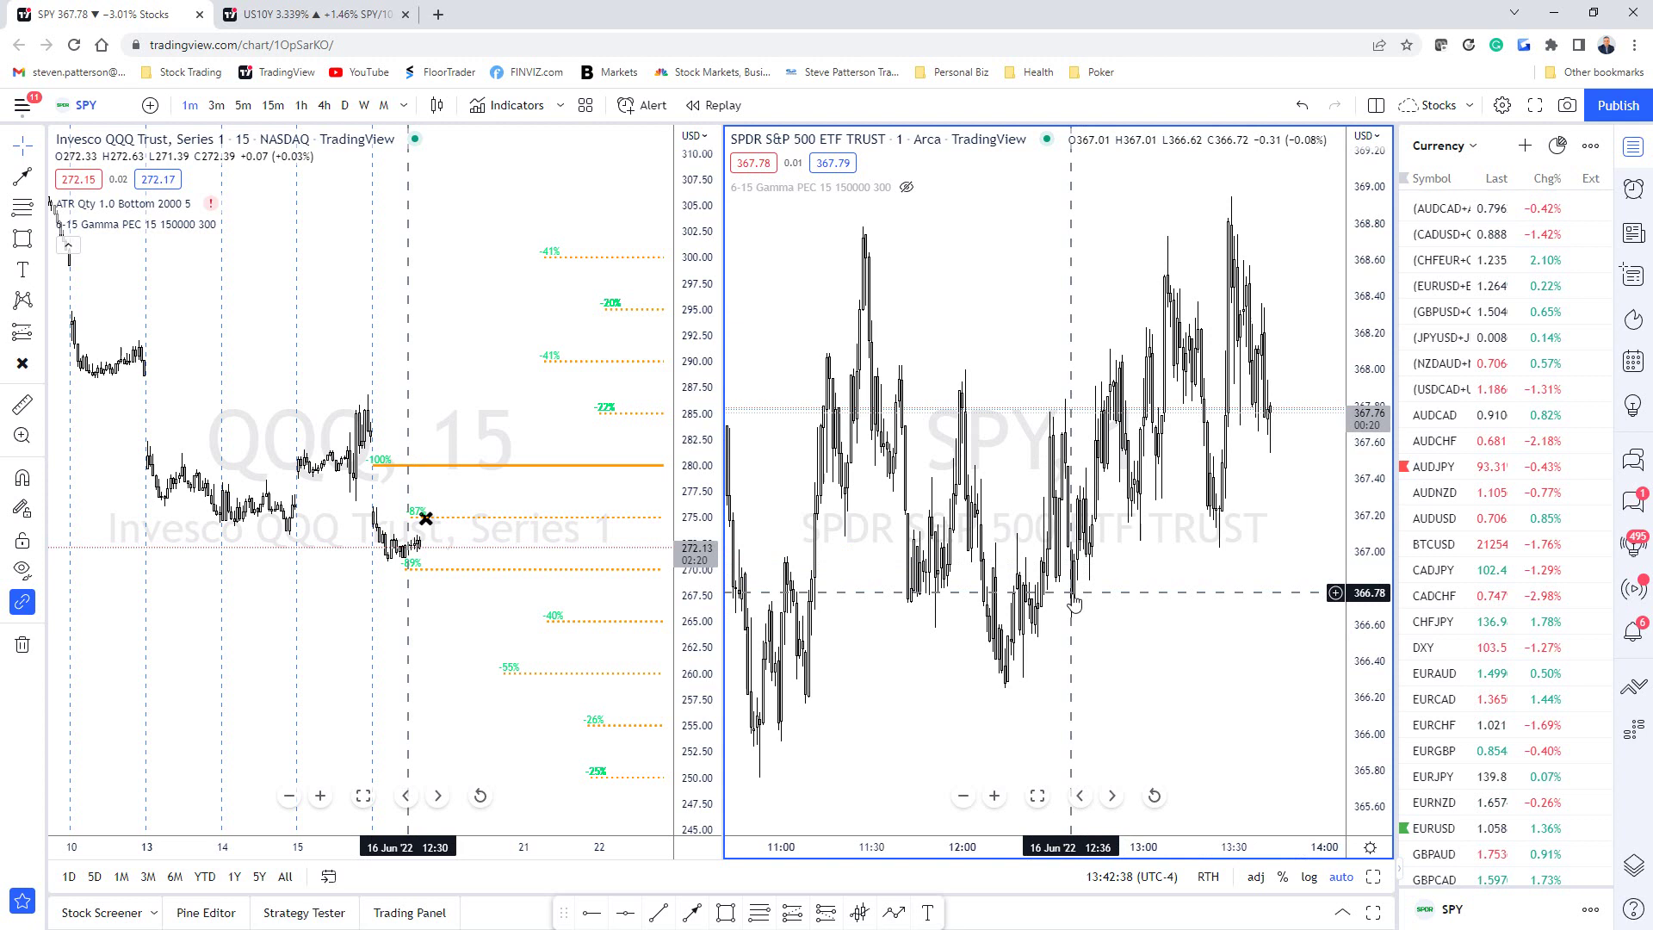
scroll(1074, 602, down, 3)
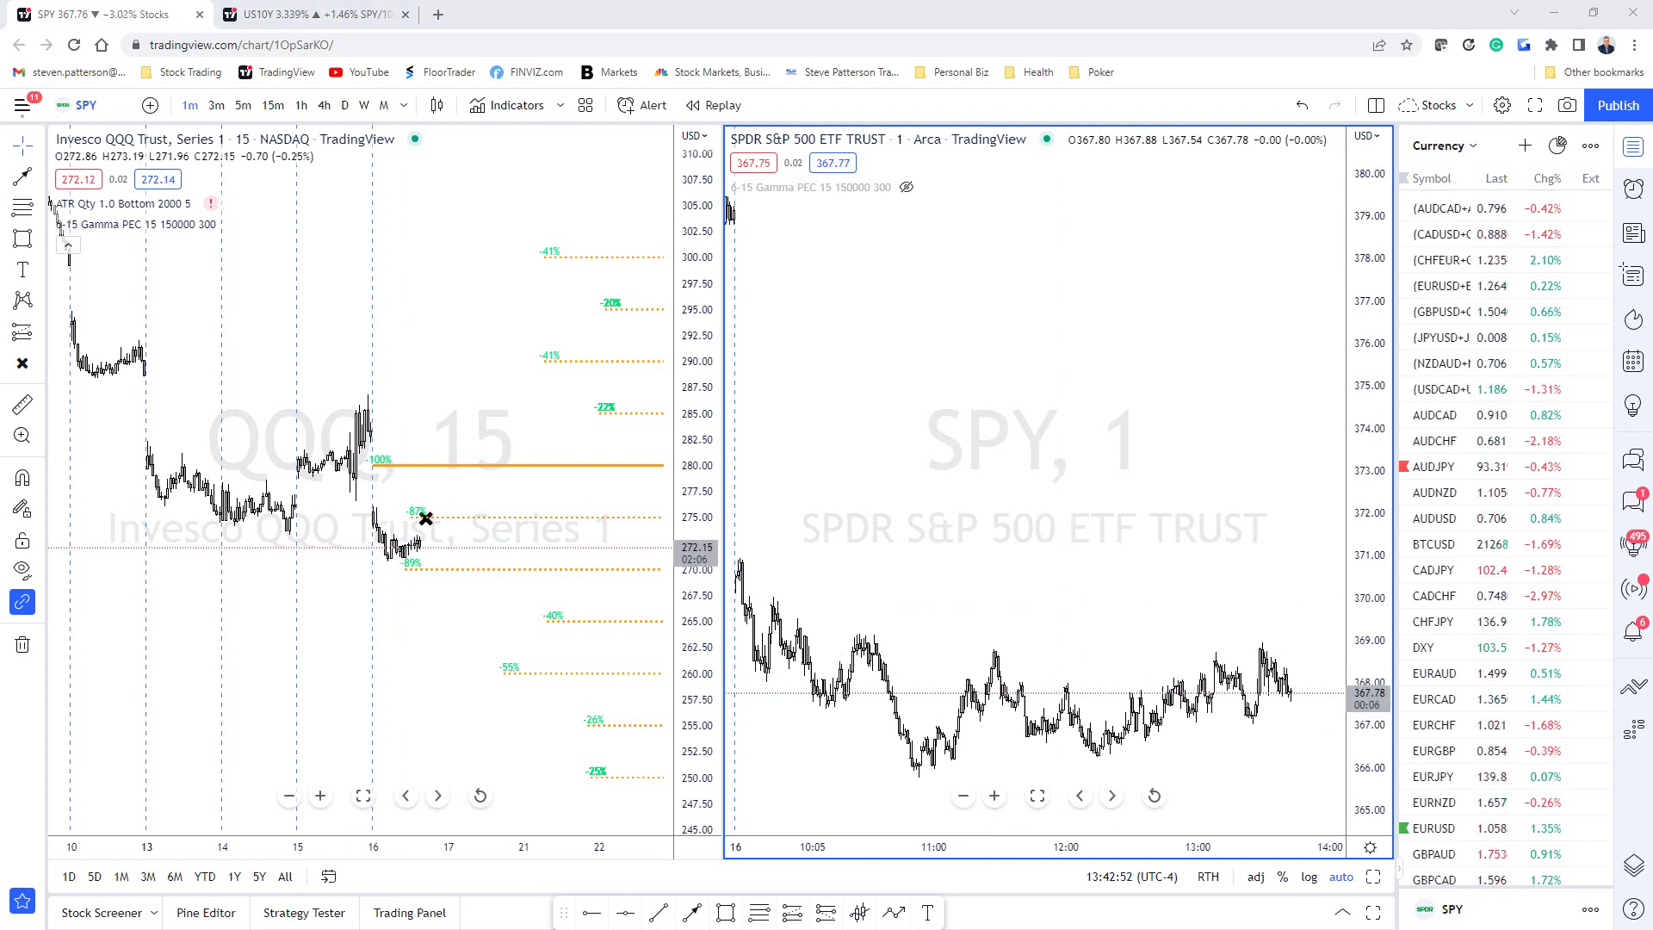
key(alt+Tab)
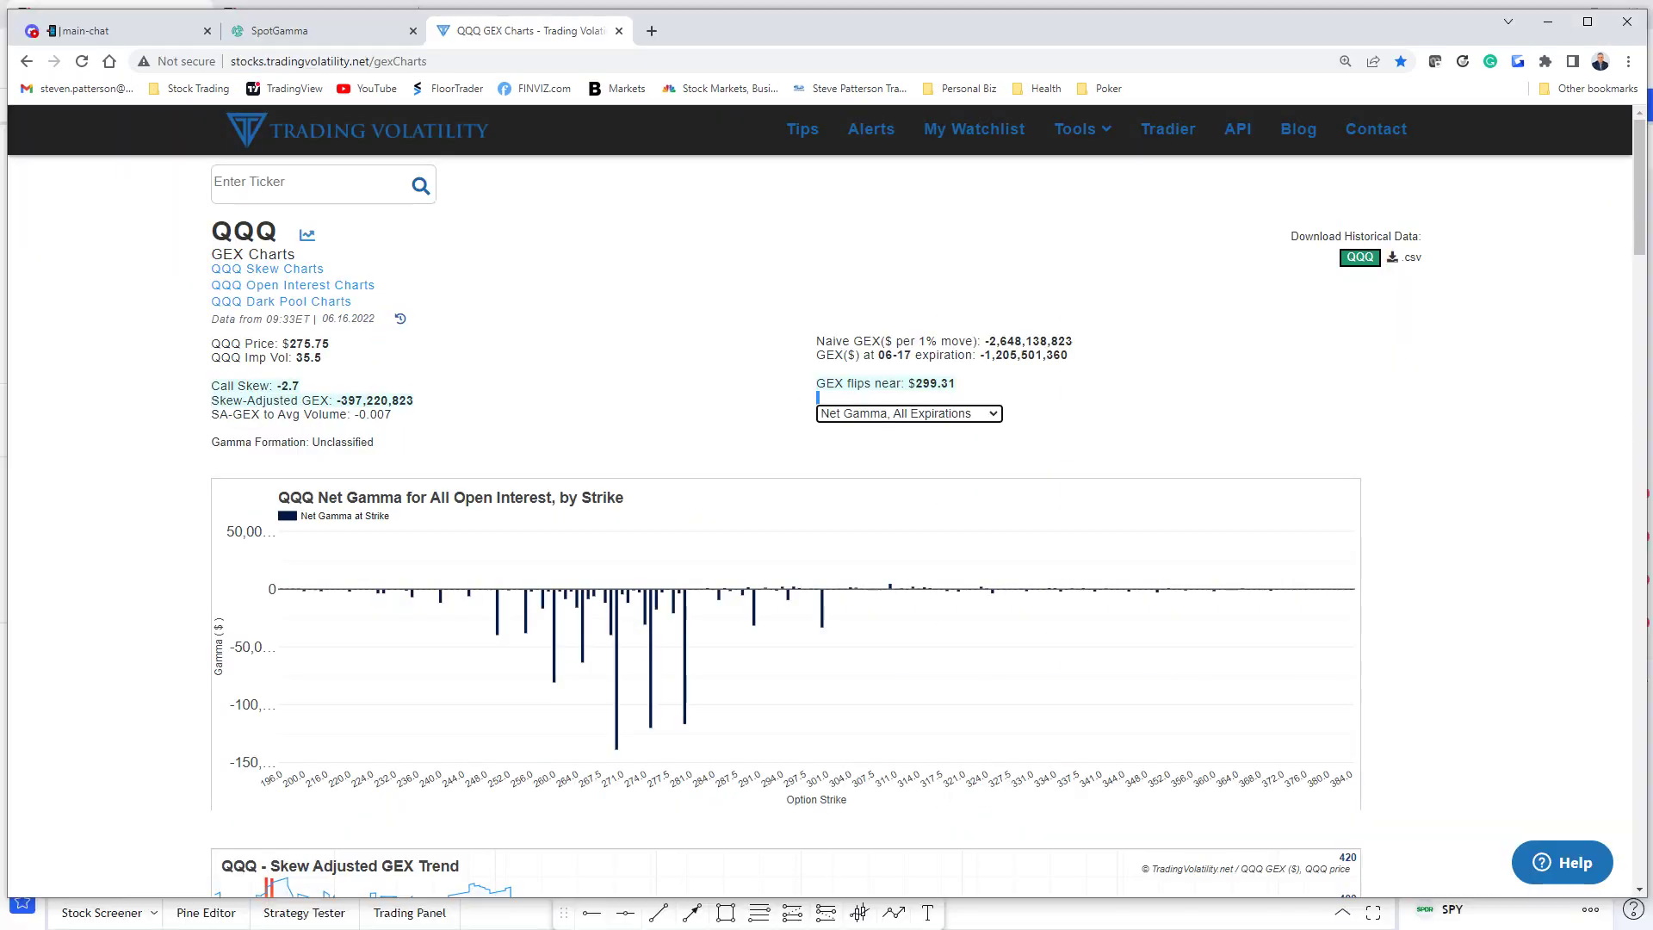
Review SpotGamma's HIRO SPY flow chart, then return to the QQQ net gamma chart.
click(336, 32)
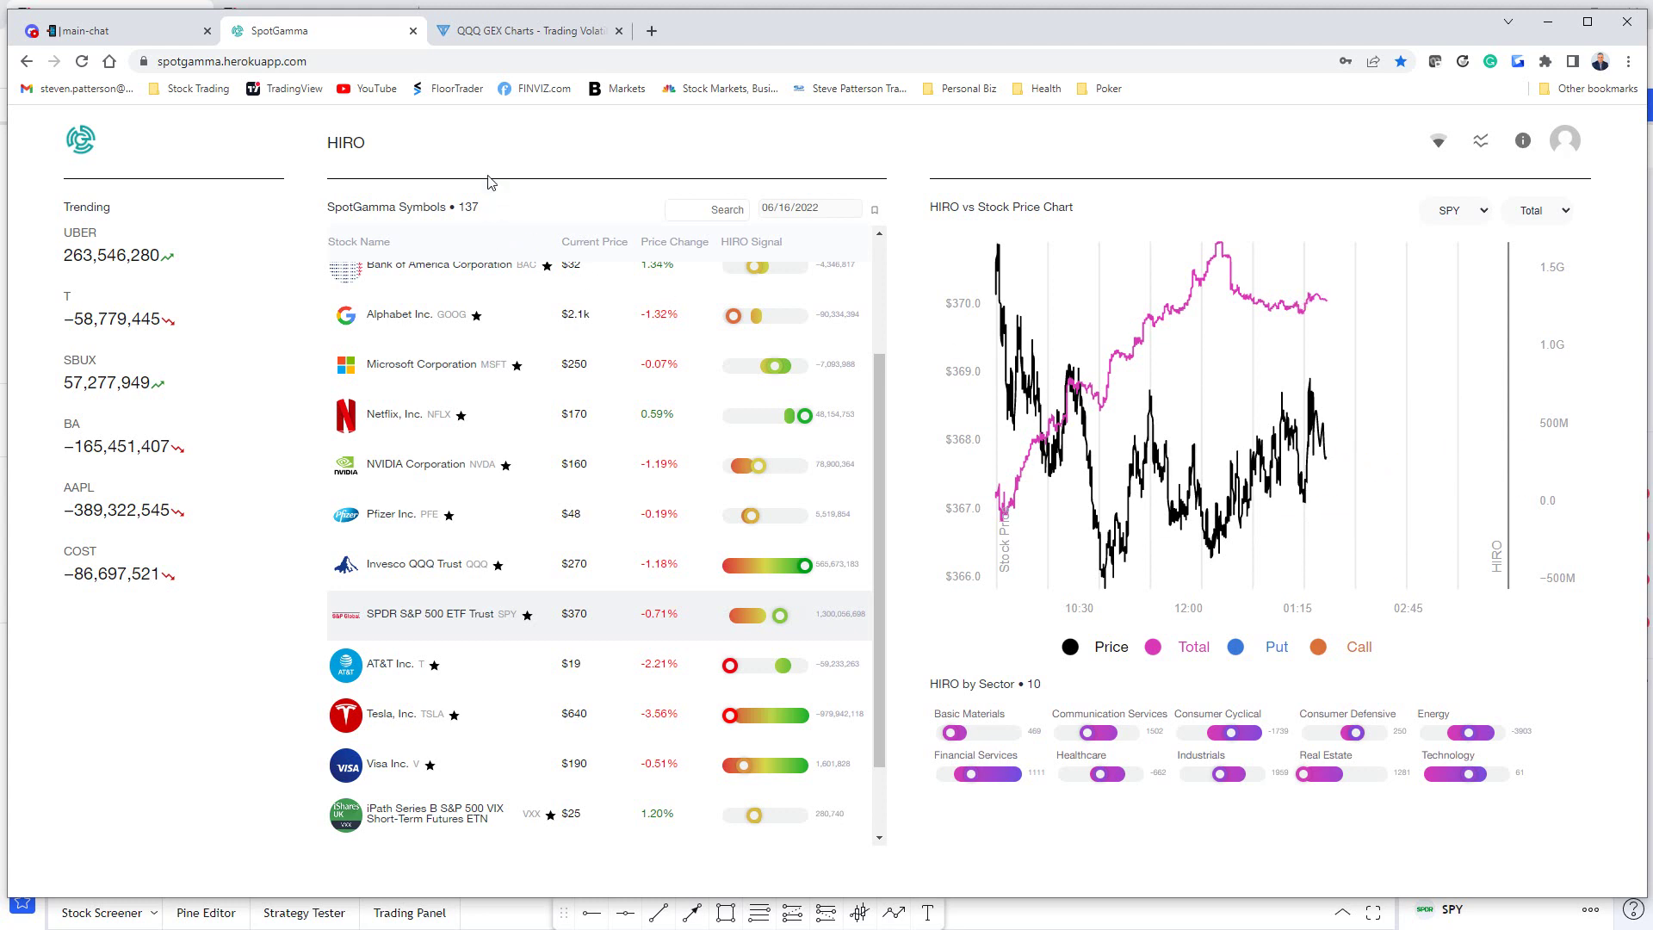
click(527, 35)
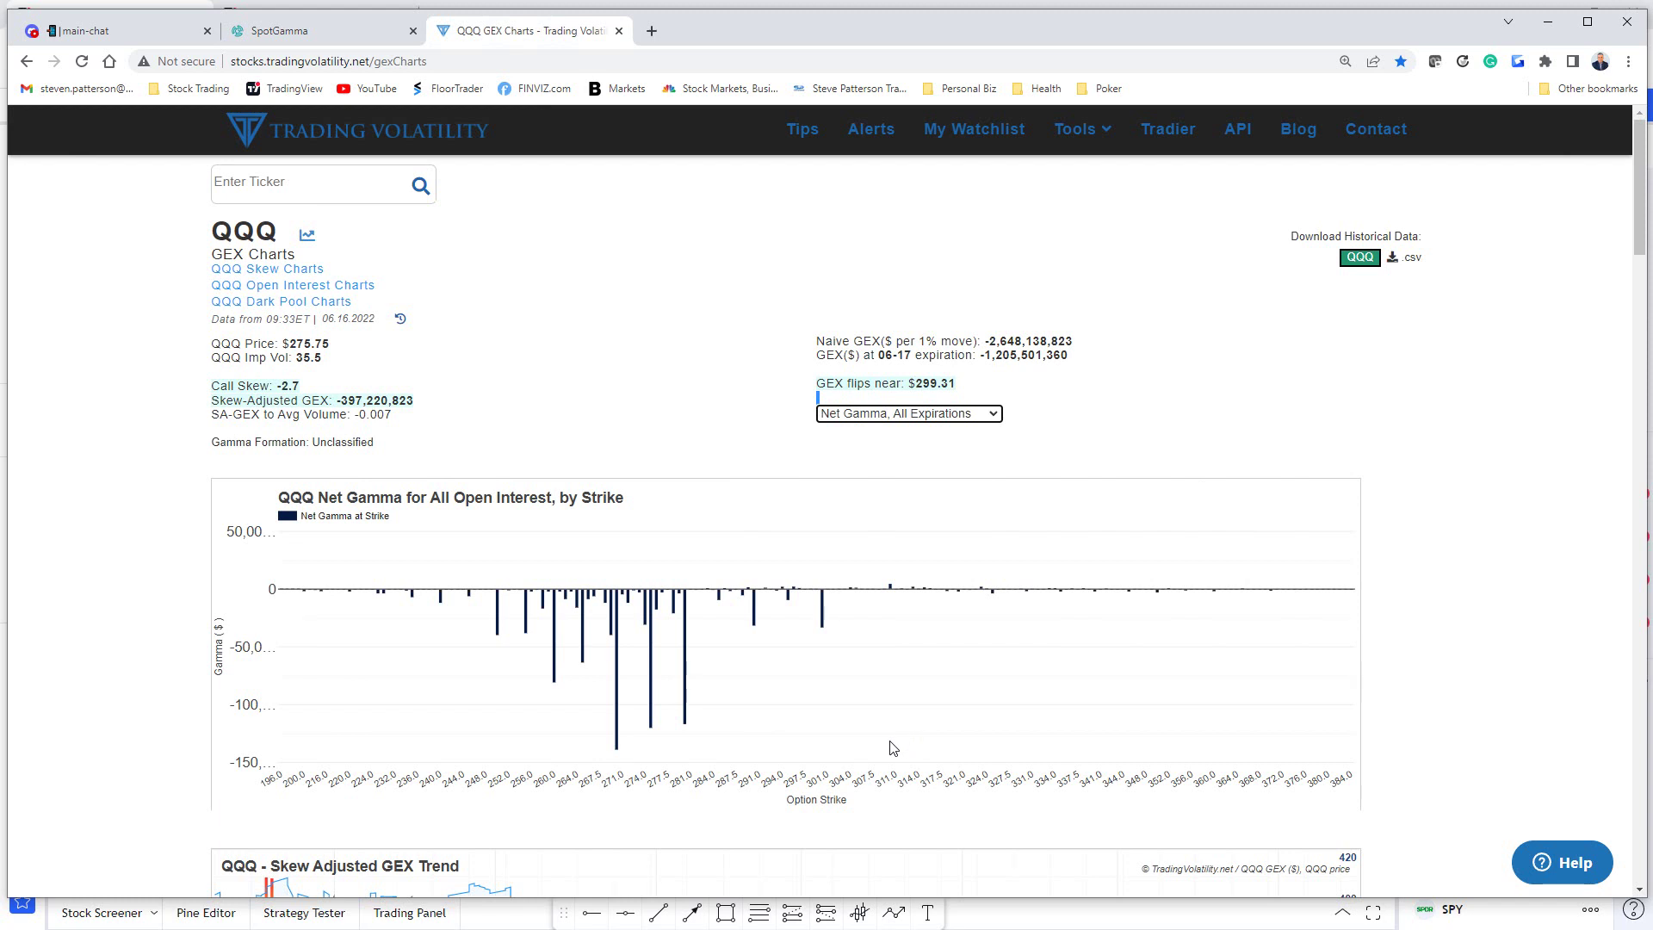
In Discord main-chat, view the profit screenshot, scroll to the newest messages, then minimize Discord.
click(178, 32)
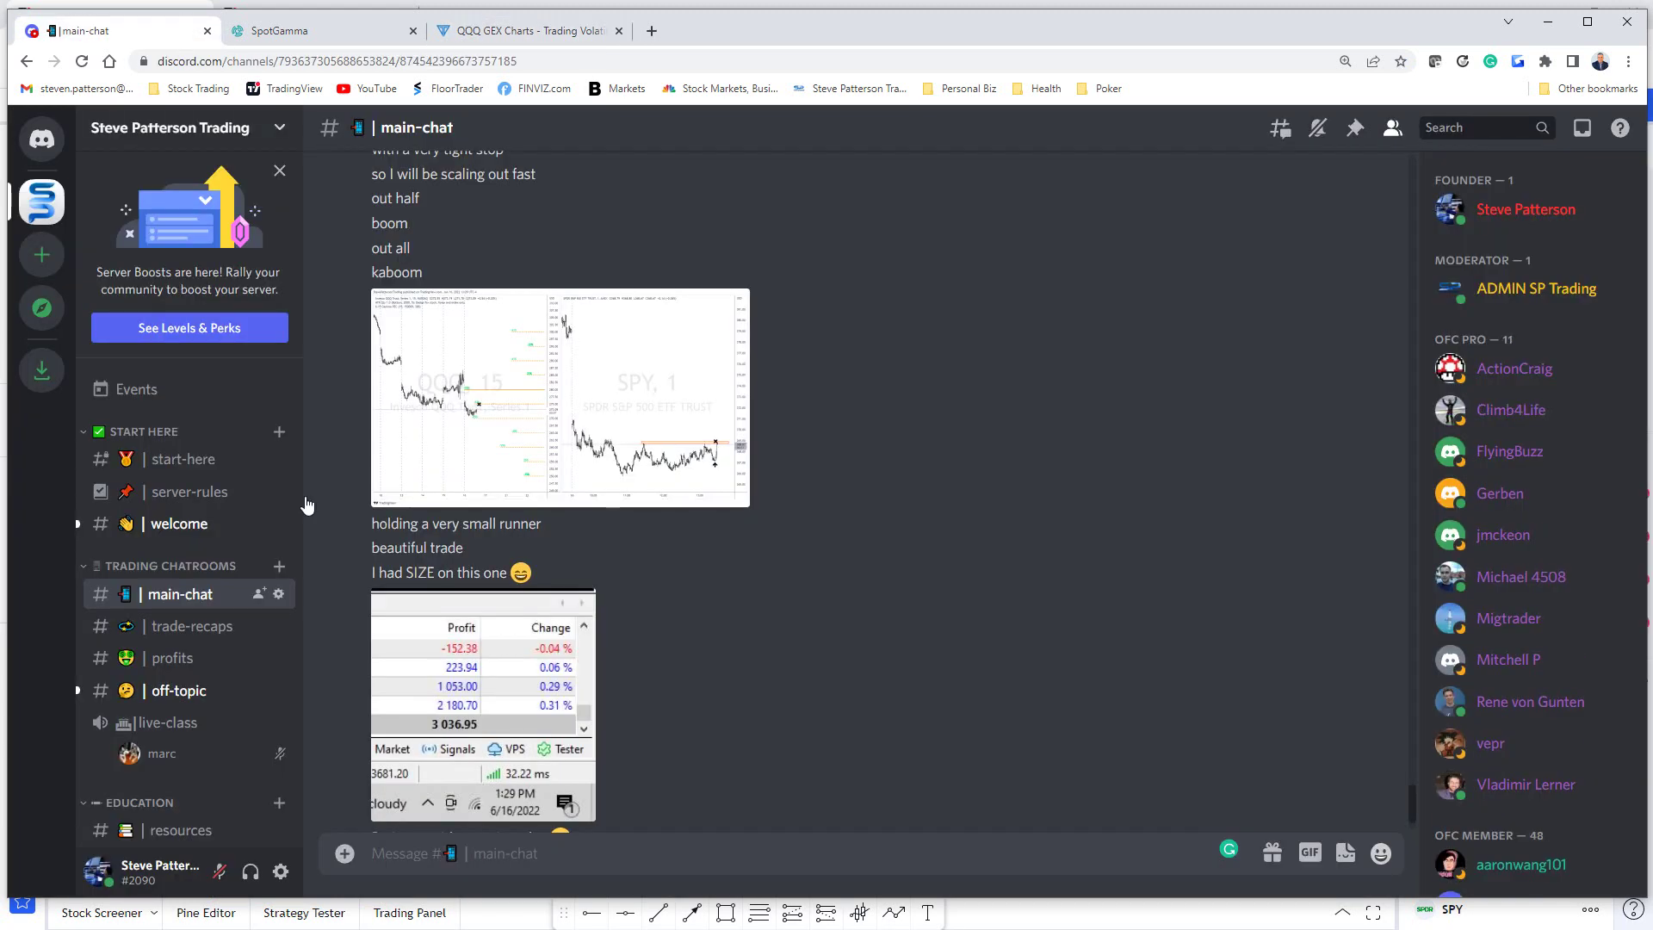
click(514, 739)
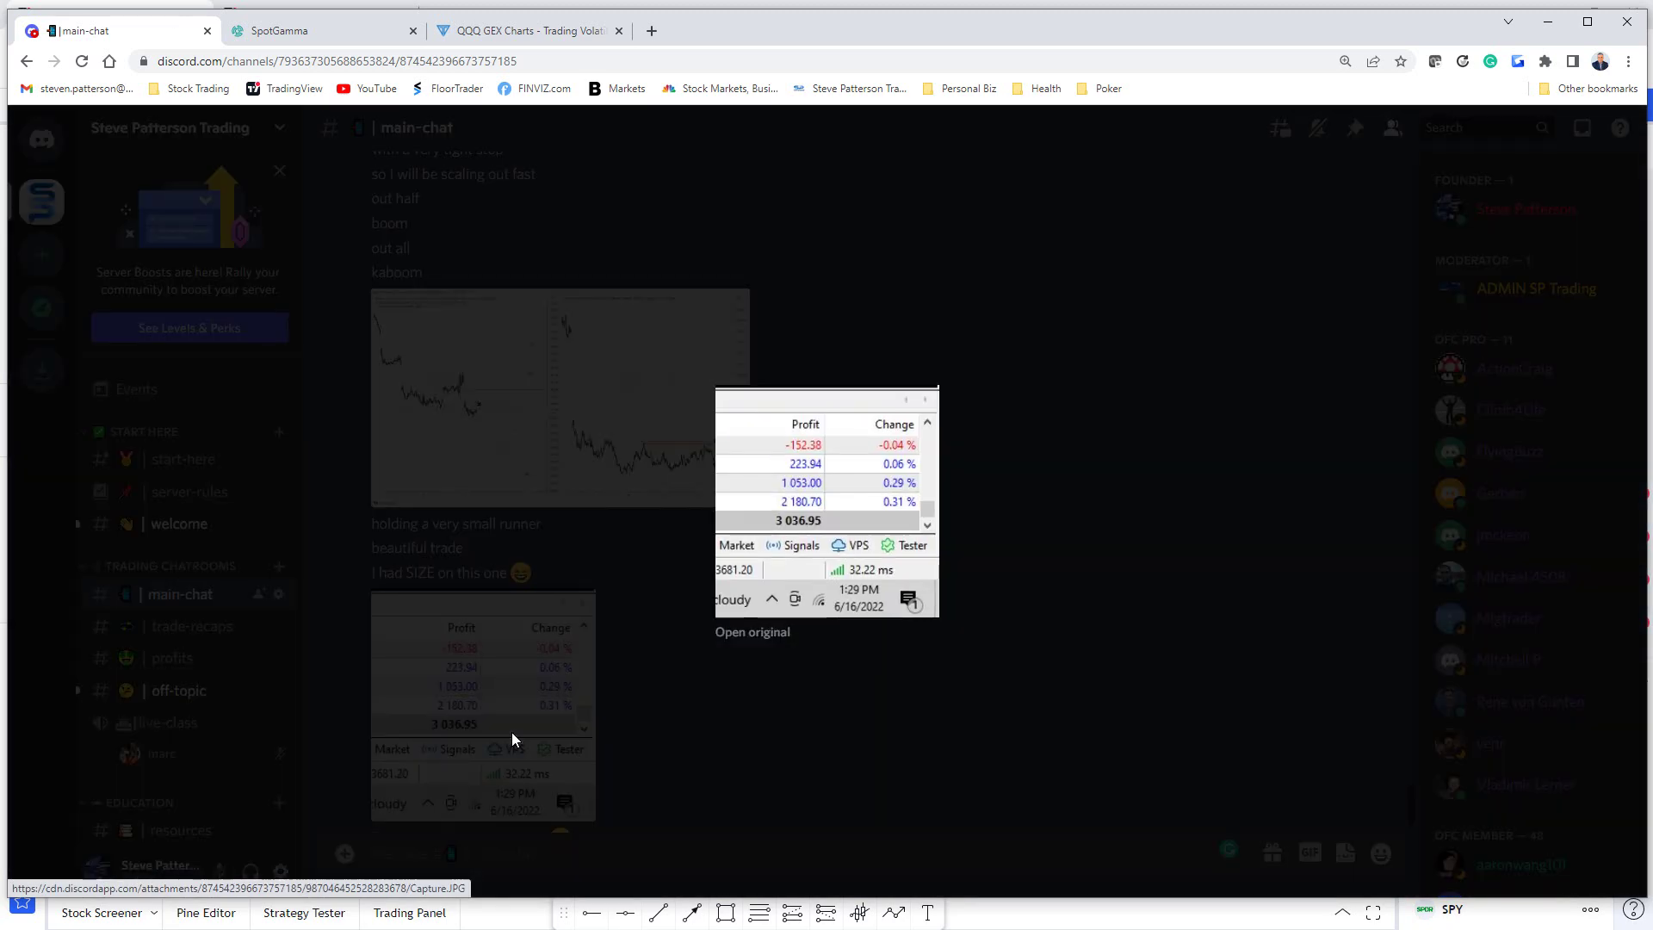
click(853, 733)
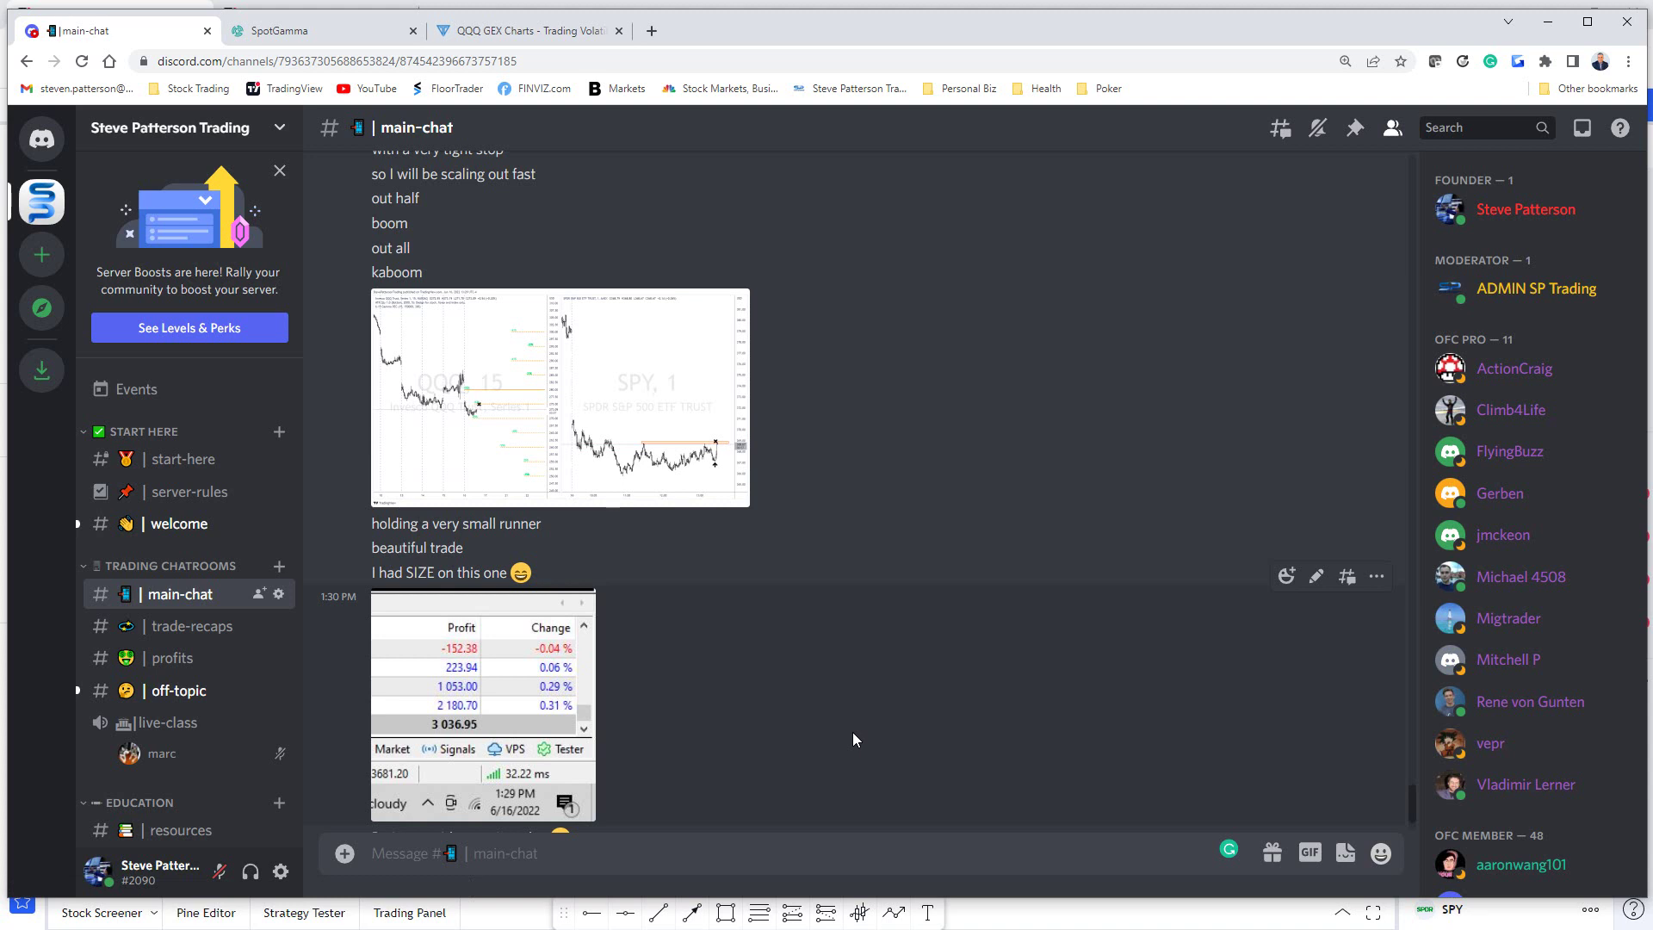
scroll(841, 732, down, 1)
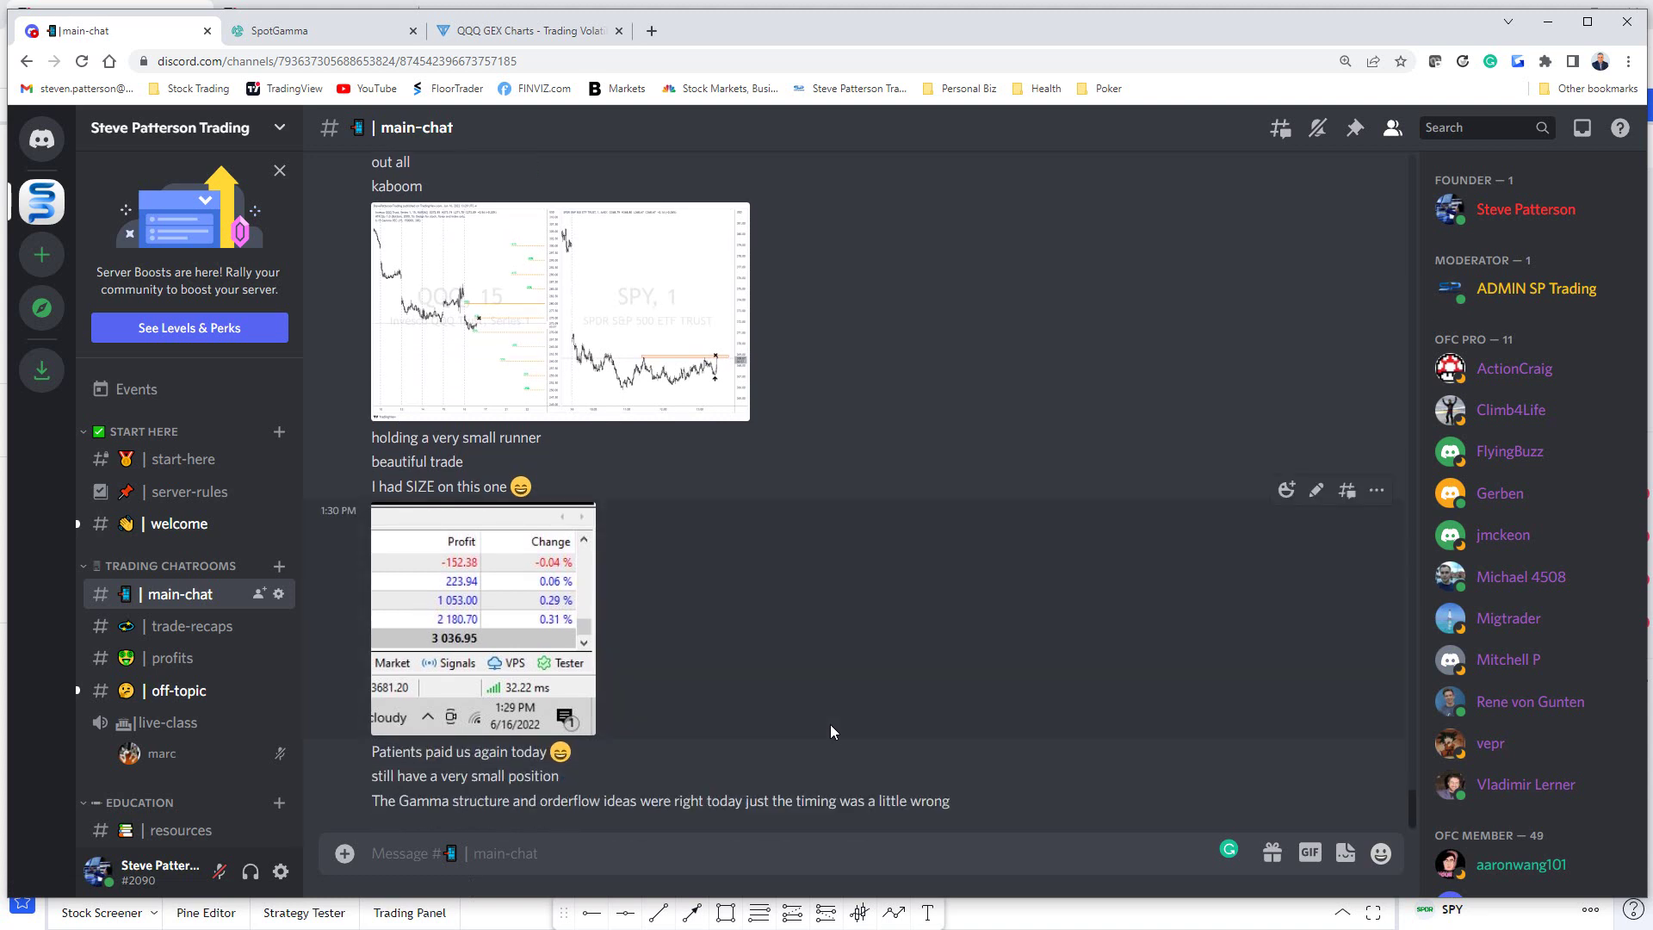
click(1547, 21)
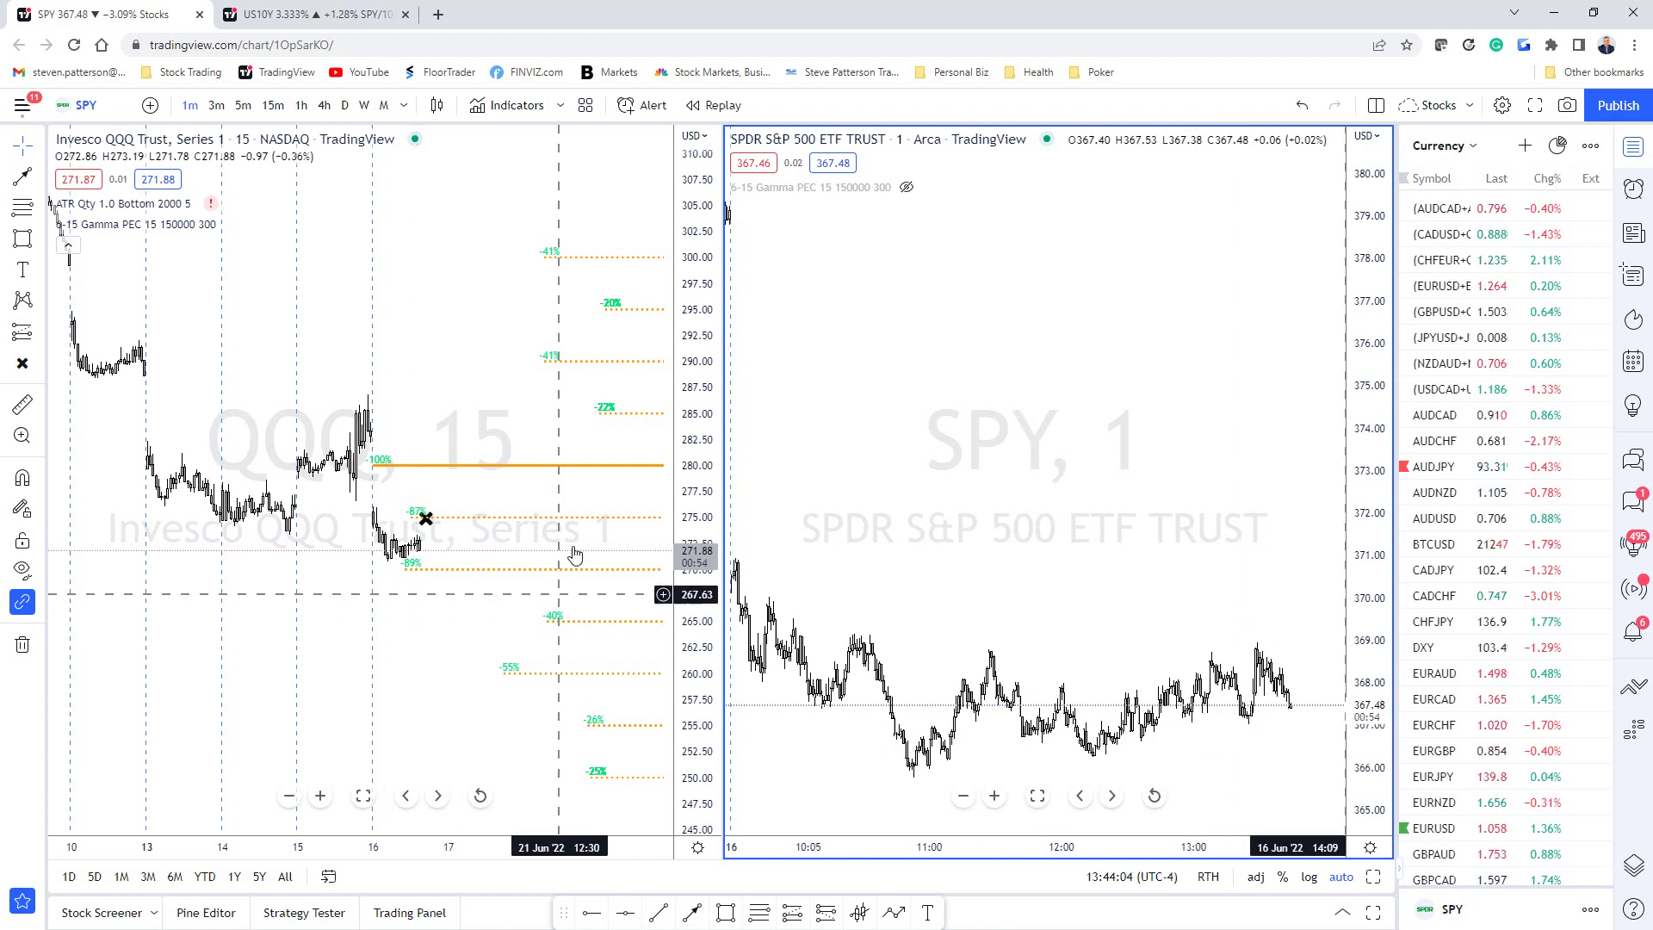
click(368, 17)
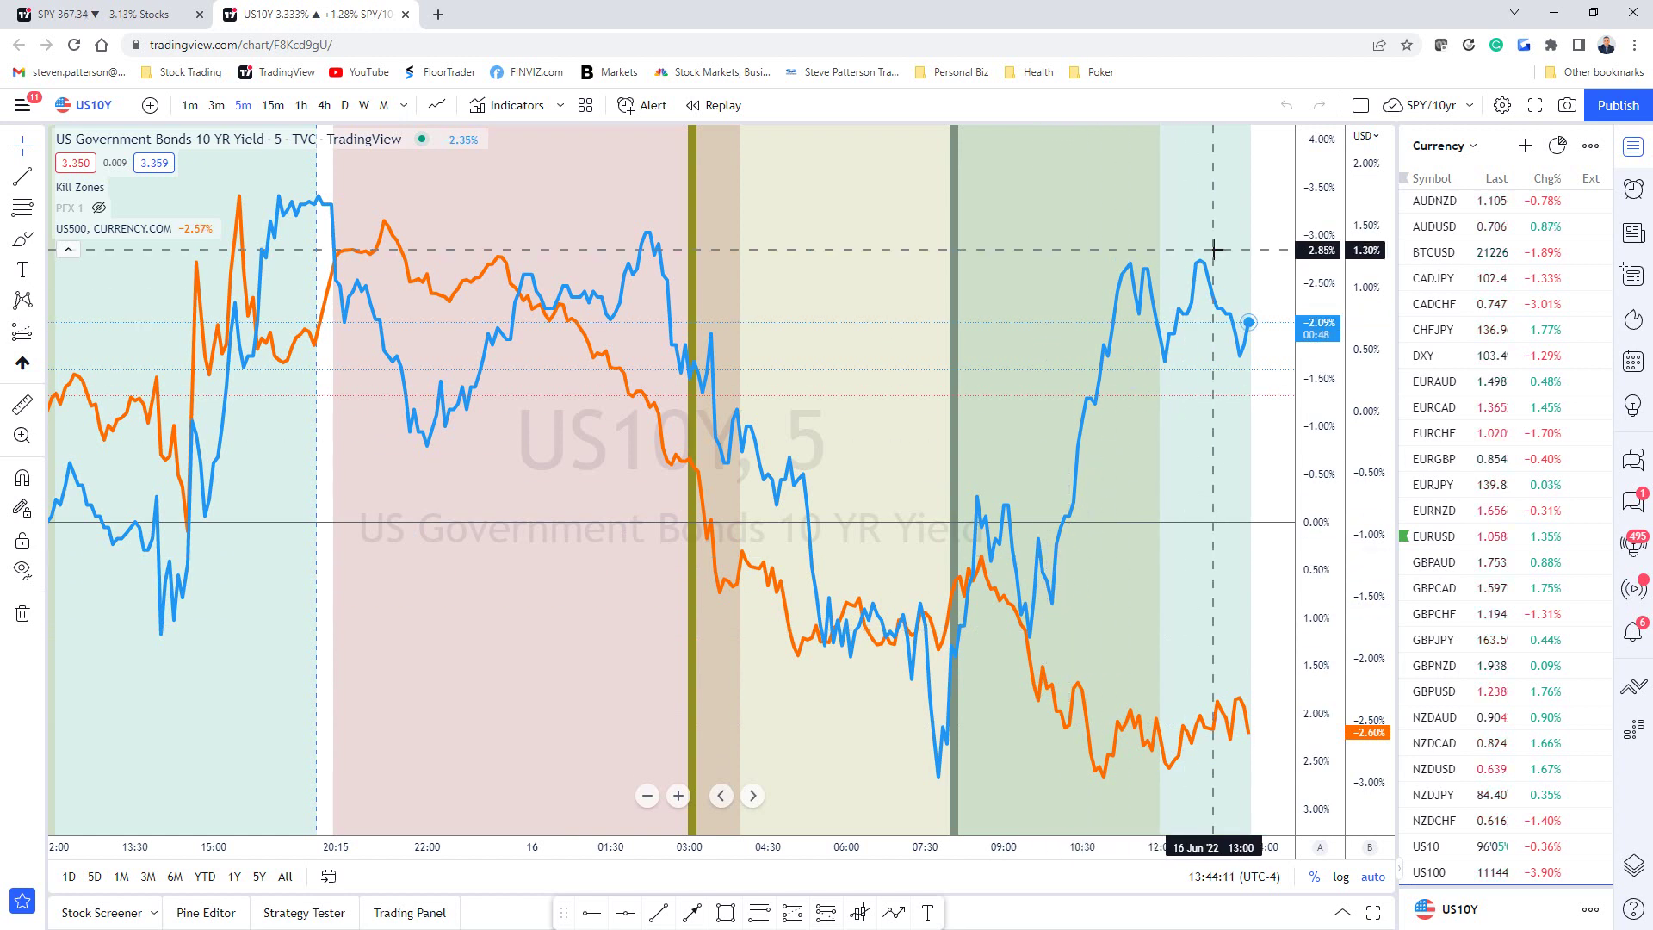
right_click(1313, 406)
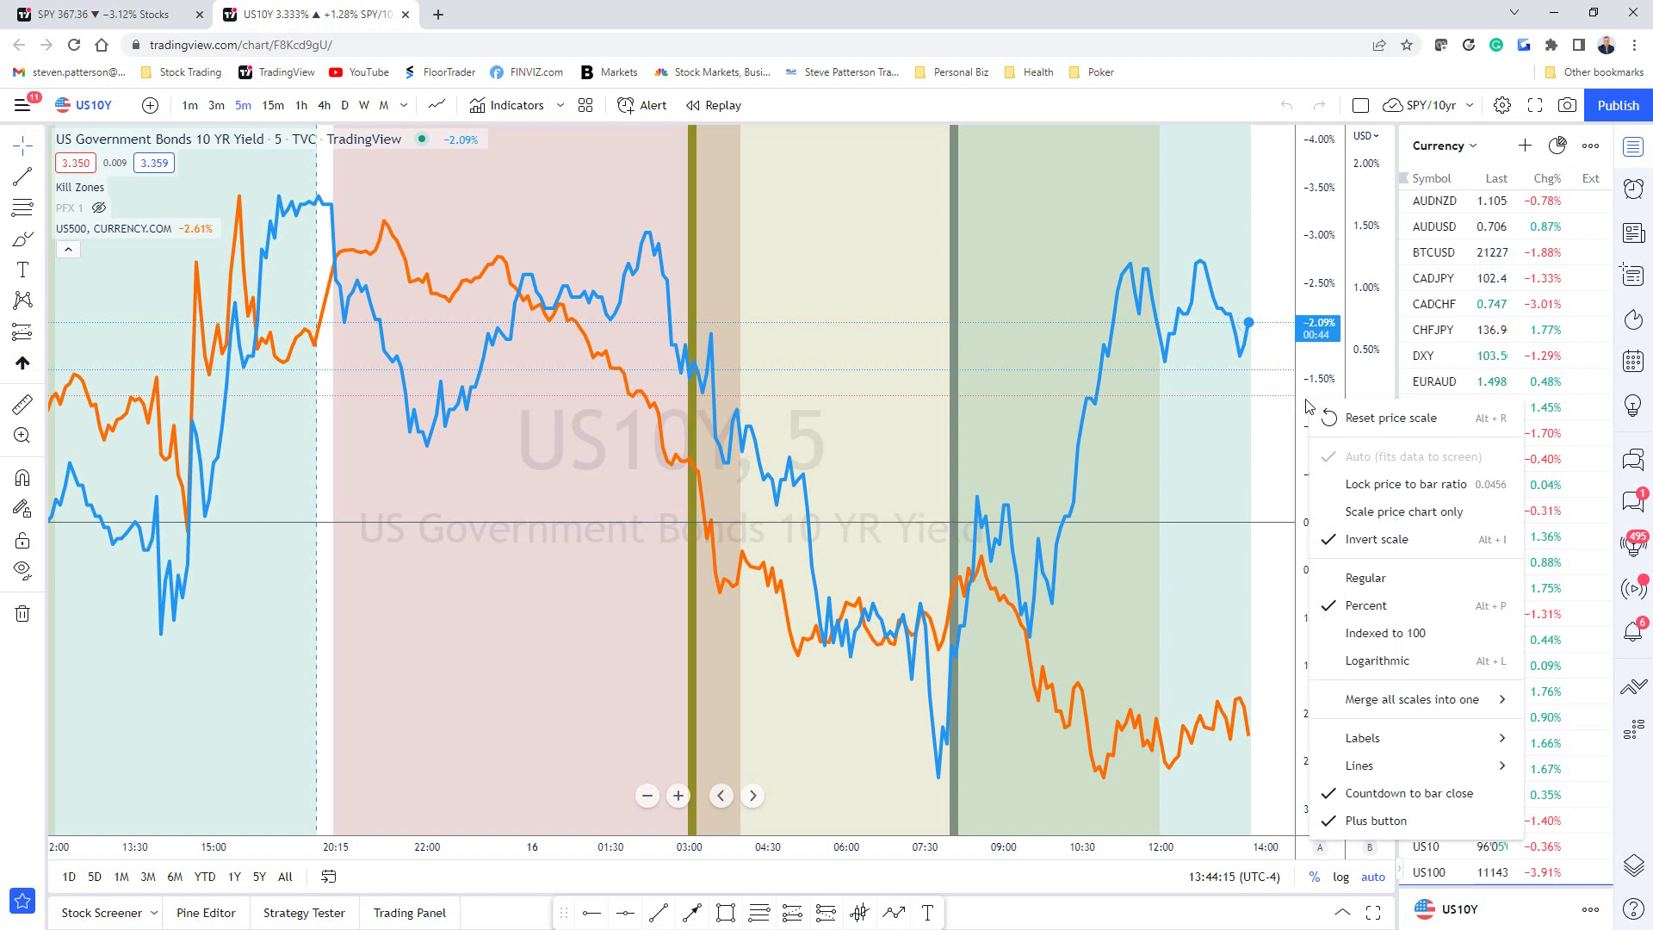
click(1227, 398)
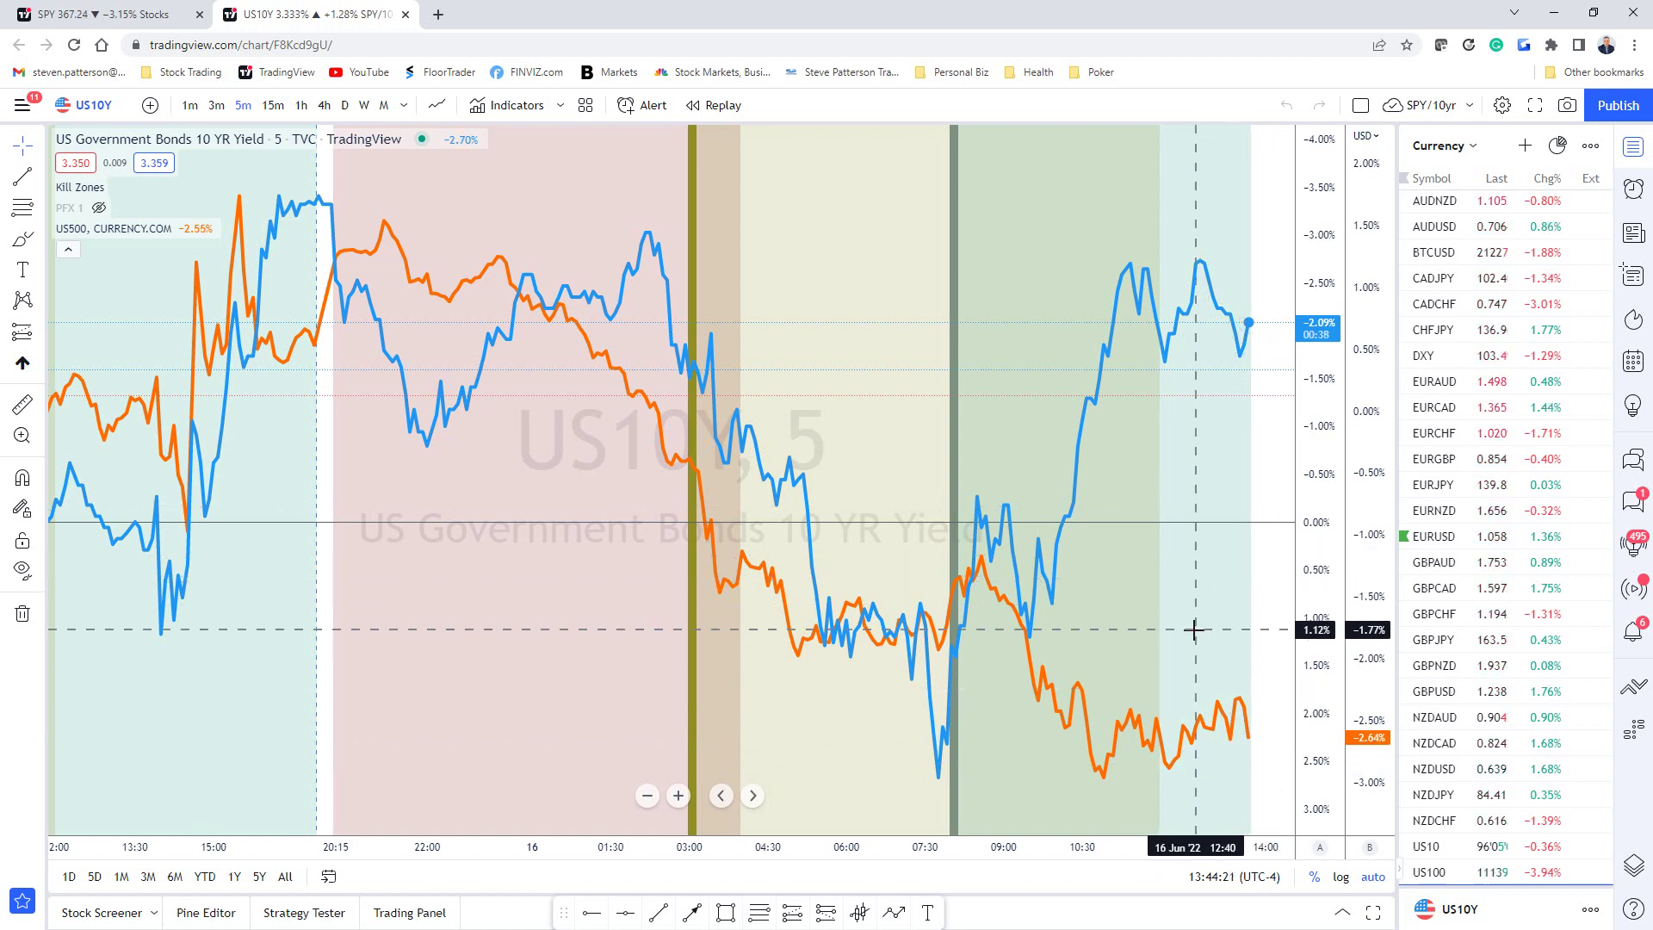
click(129, 15)
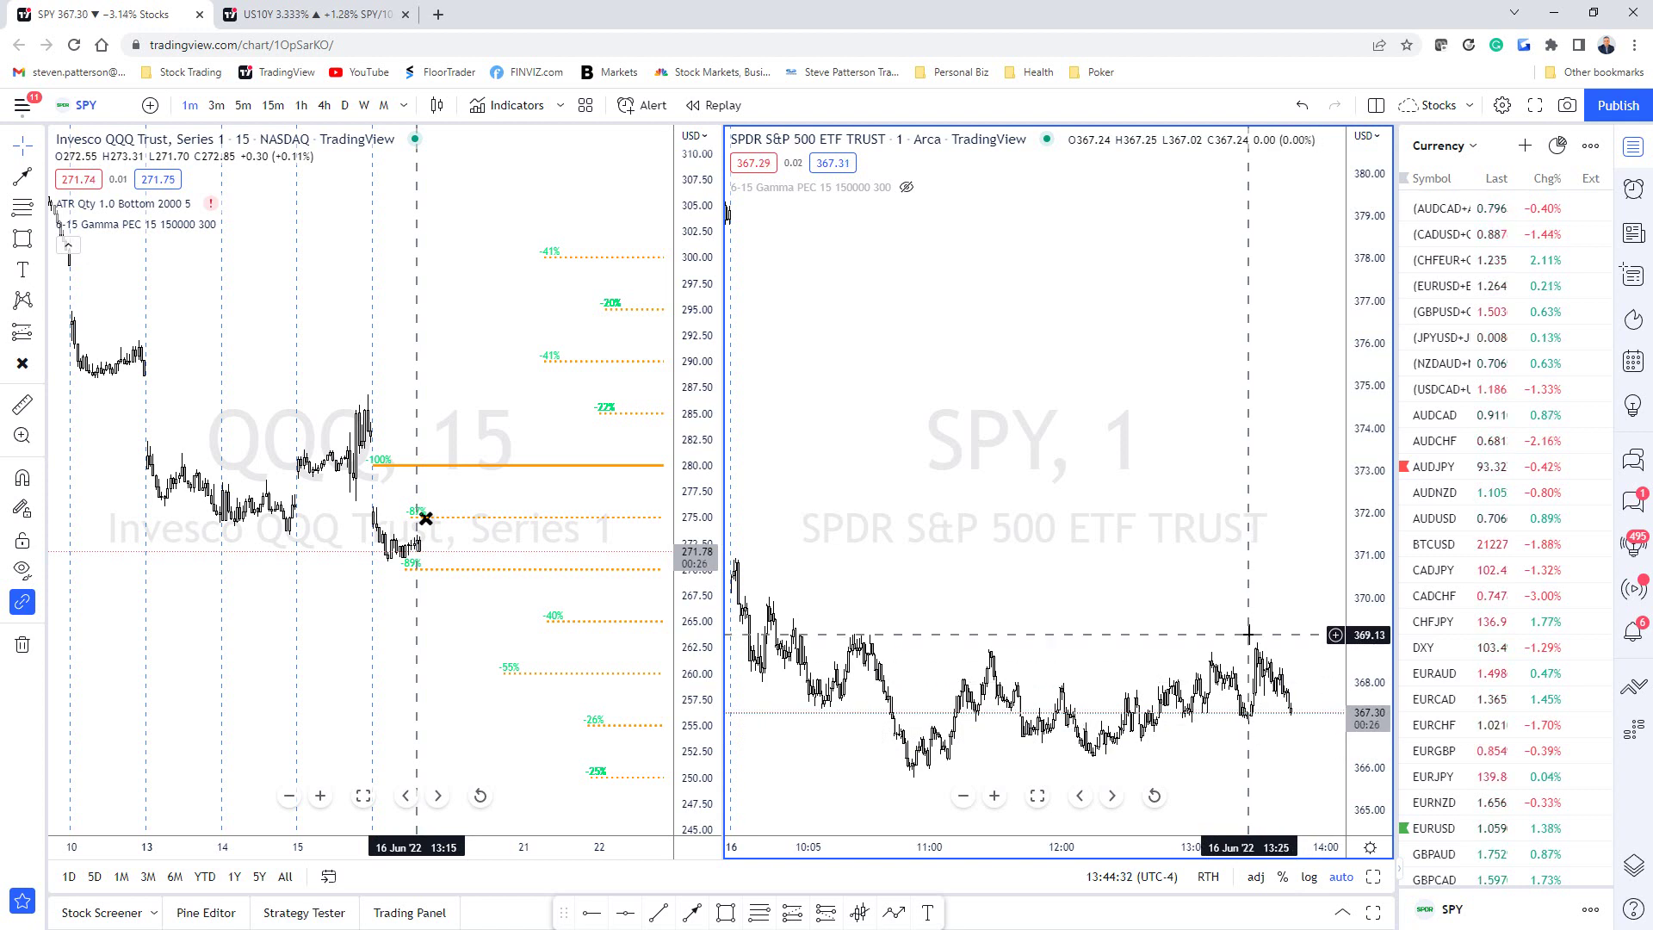
Zoom out the SPY chart, then bring Discord back in front.
scroll(1180, 635, down, 2)
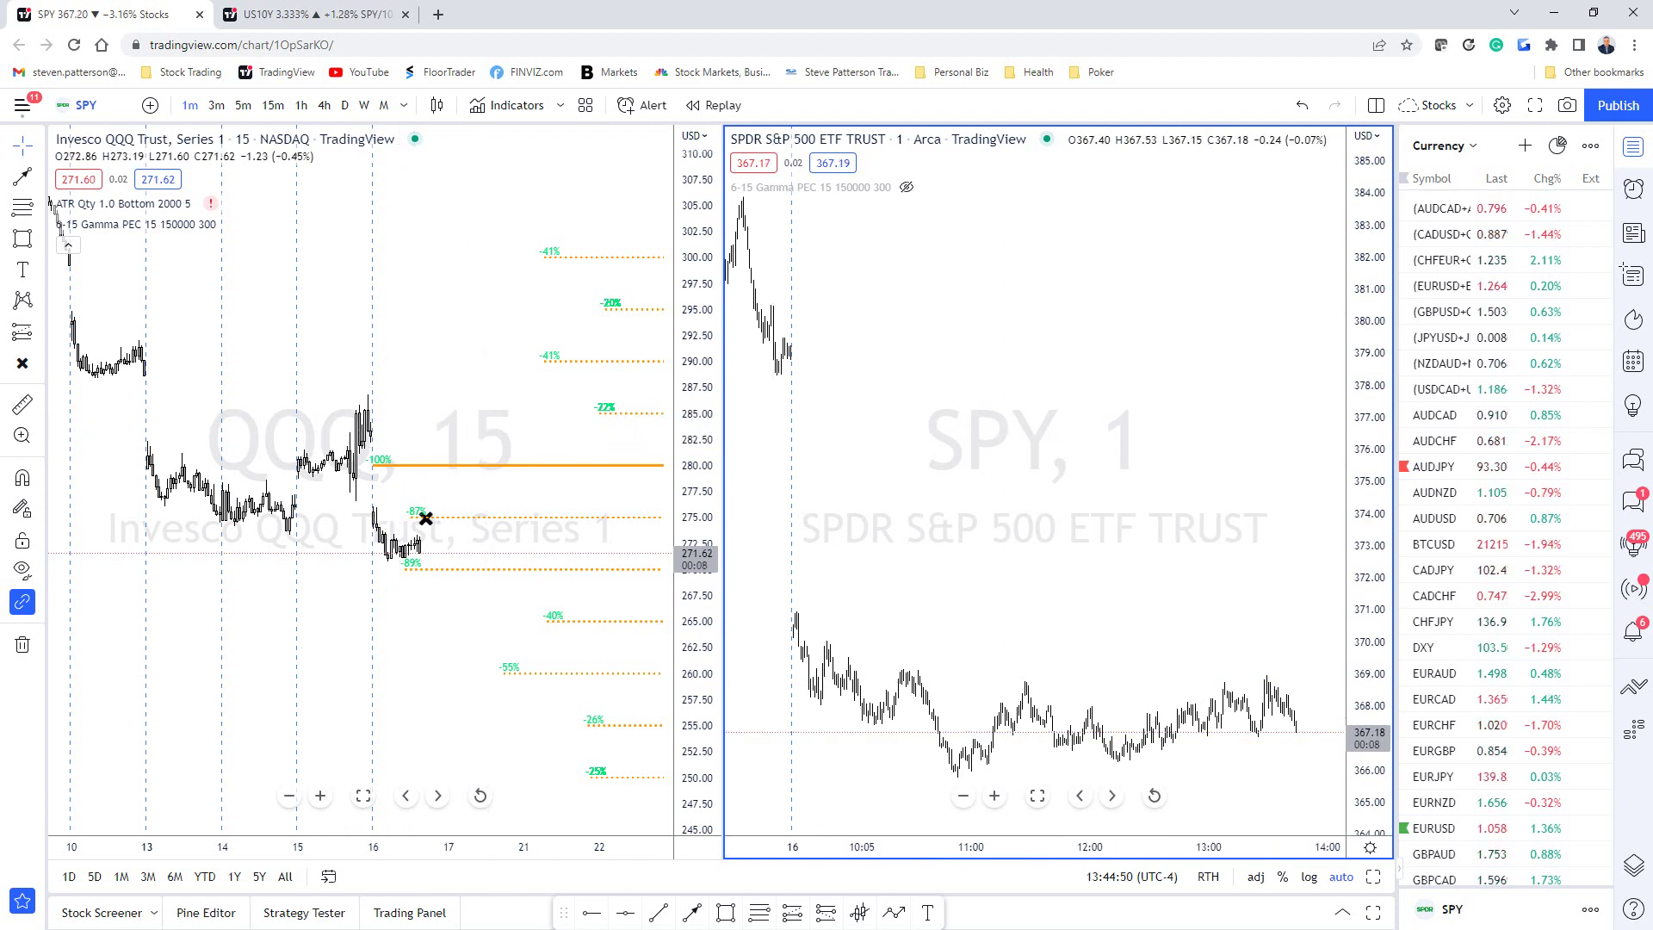
key(alt+Tab)
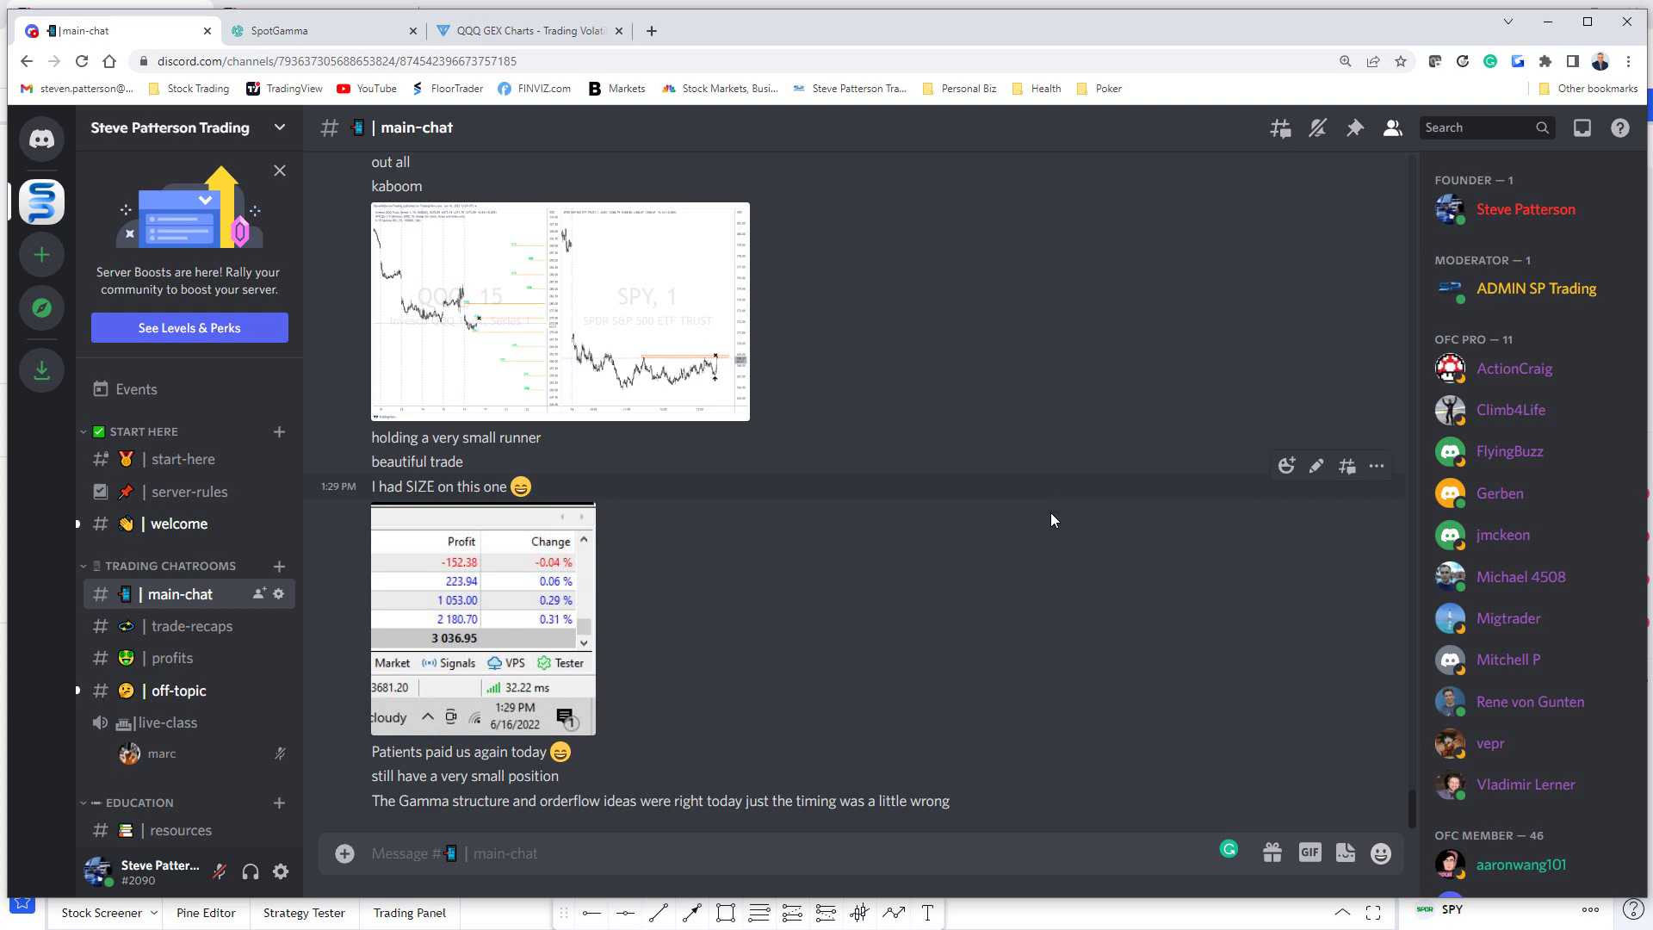
Scroll up main-chat, view the 11:14 post's screenshot enlarged, then minimize Discord.
scroll(979, 644, up, 10)
scroll(977, 644, up, 20)
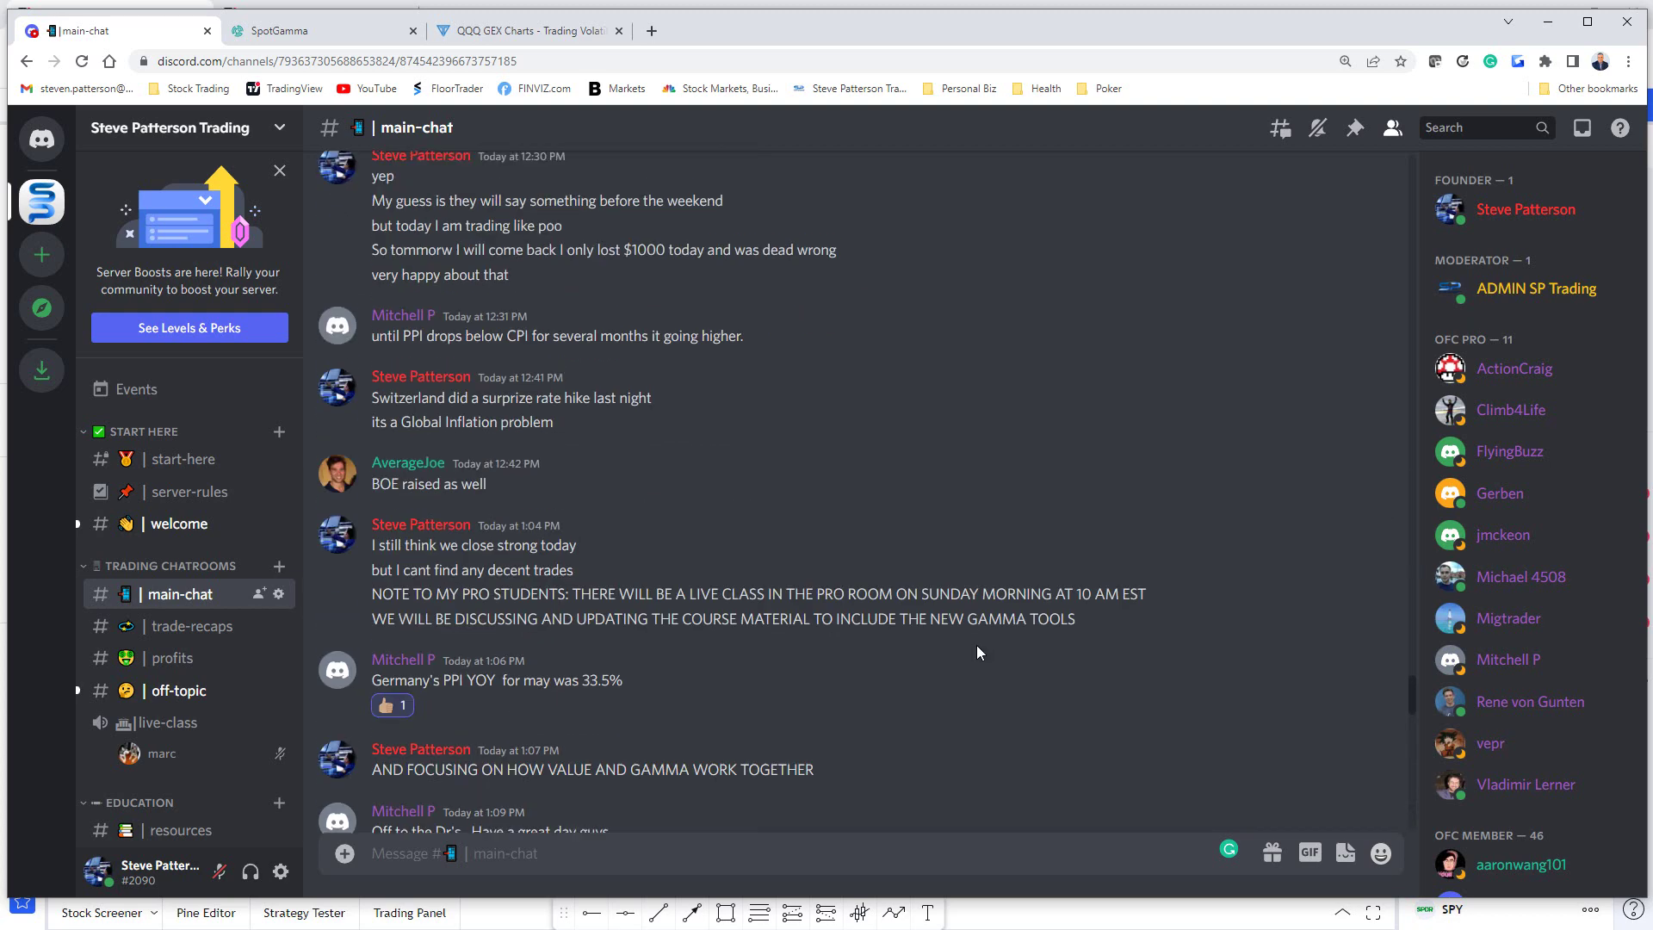
scroll(976, 652, up, 20)
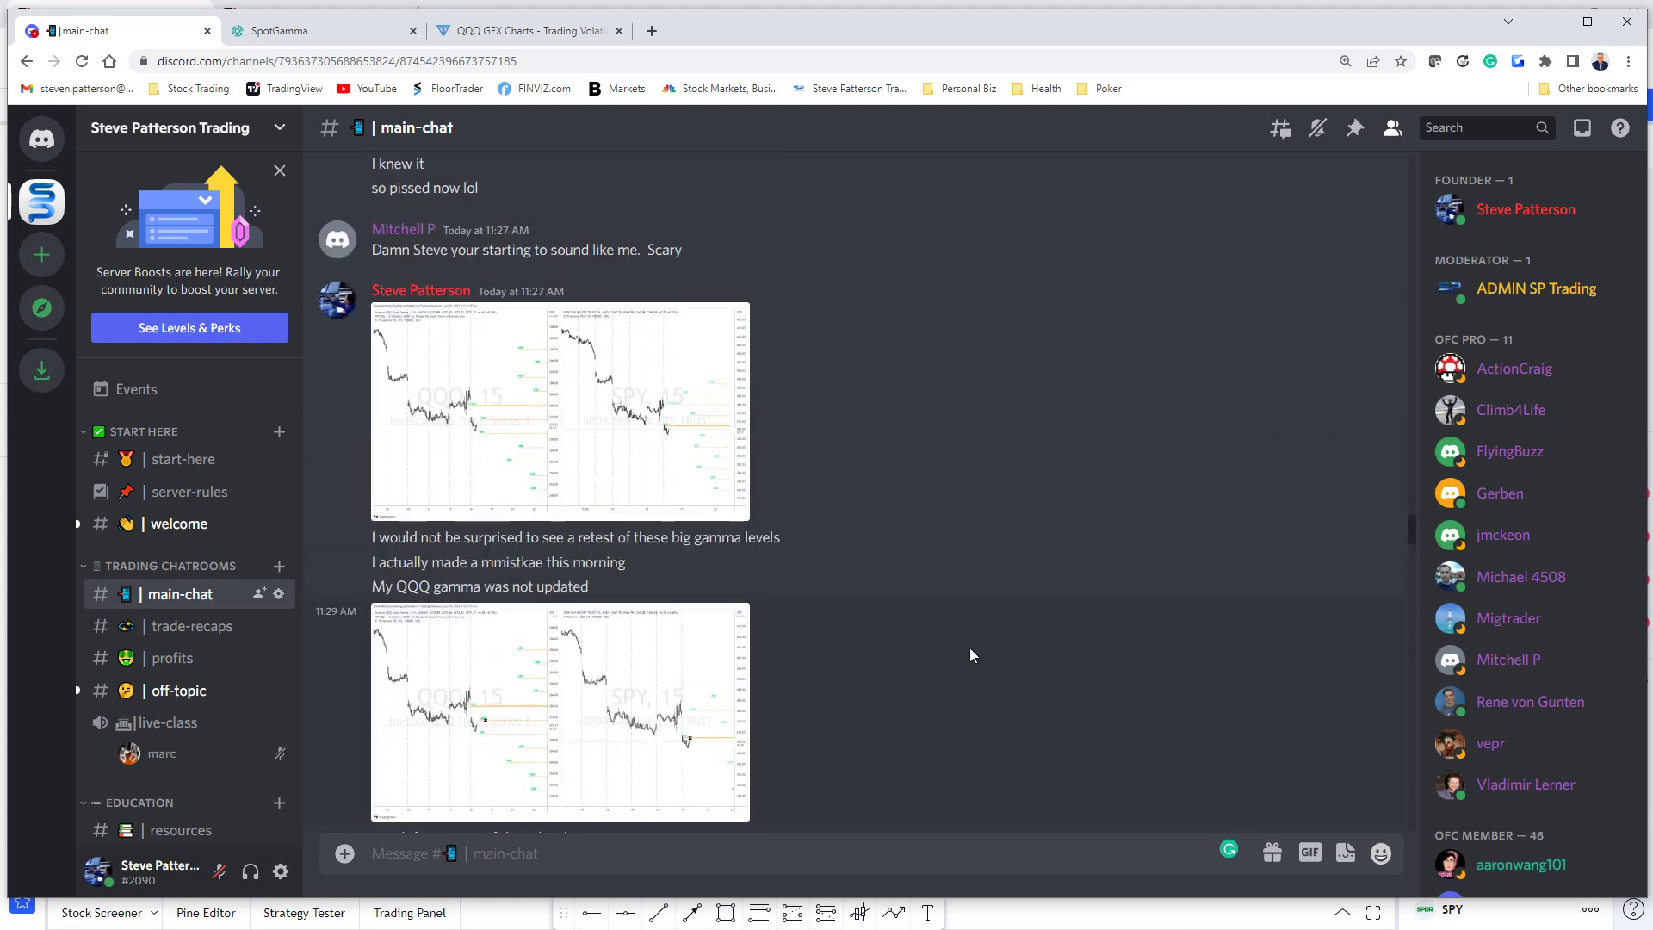
scroll(968, 654, up, 20)
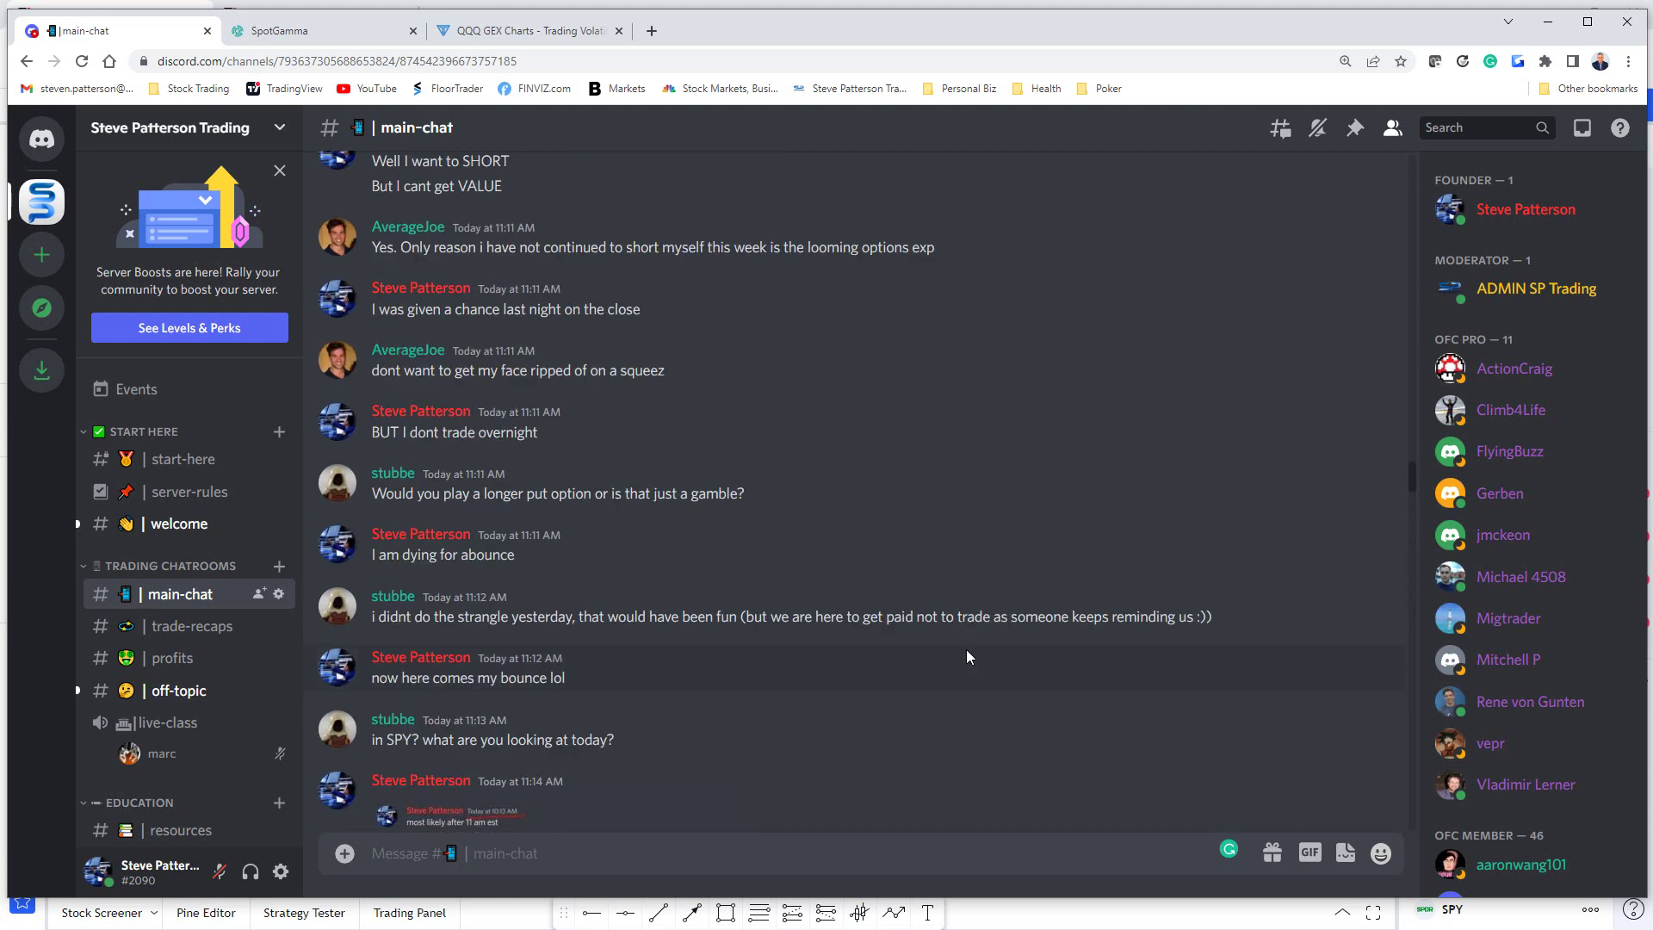
scroll(965, 651, up, 4)
scroll(947, 672, down, 8)
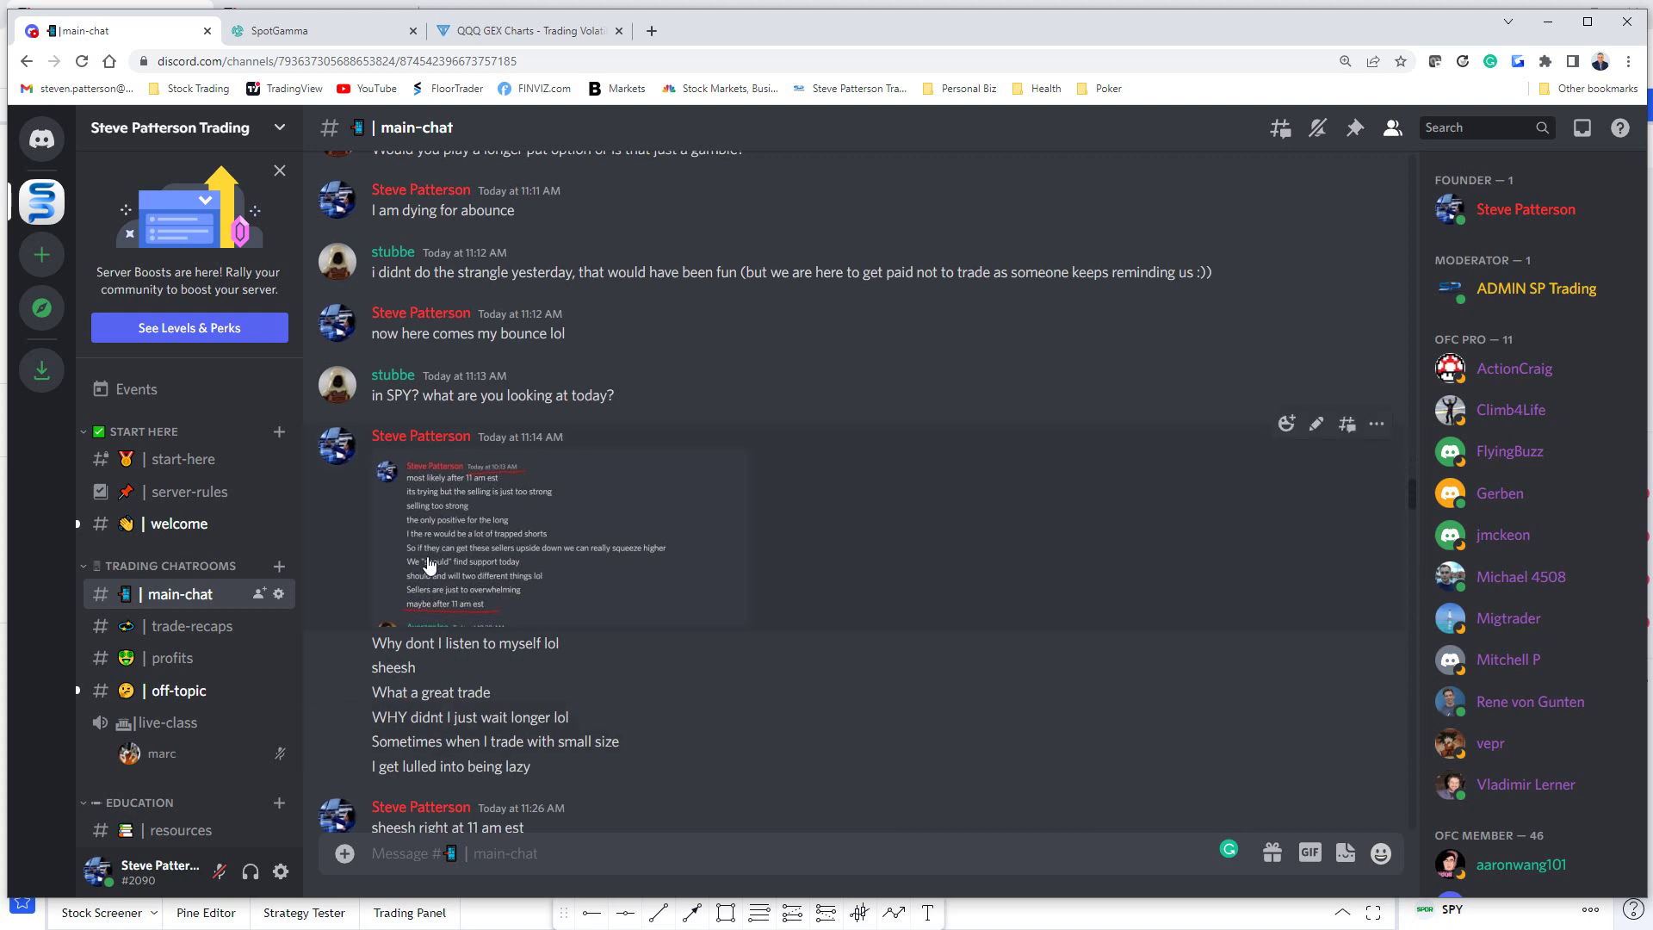
click(429, 564)
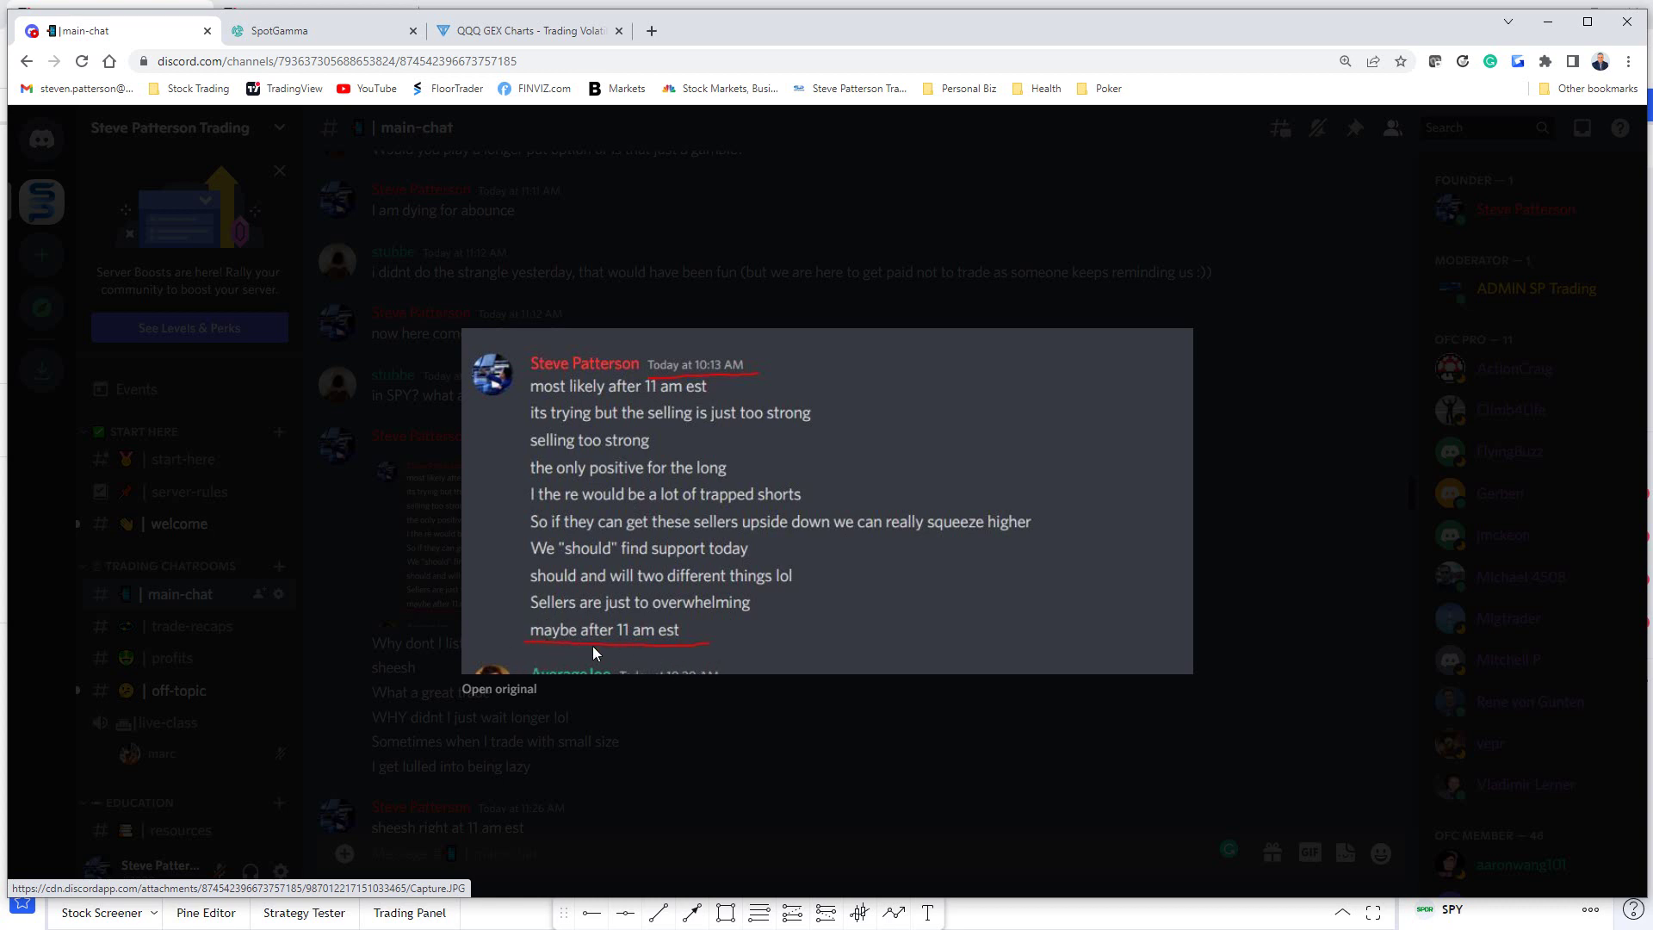
click(1383, 689)
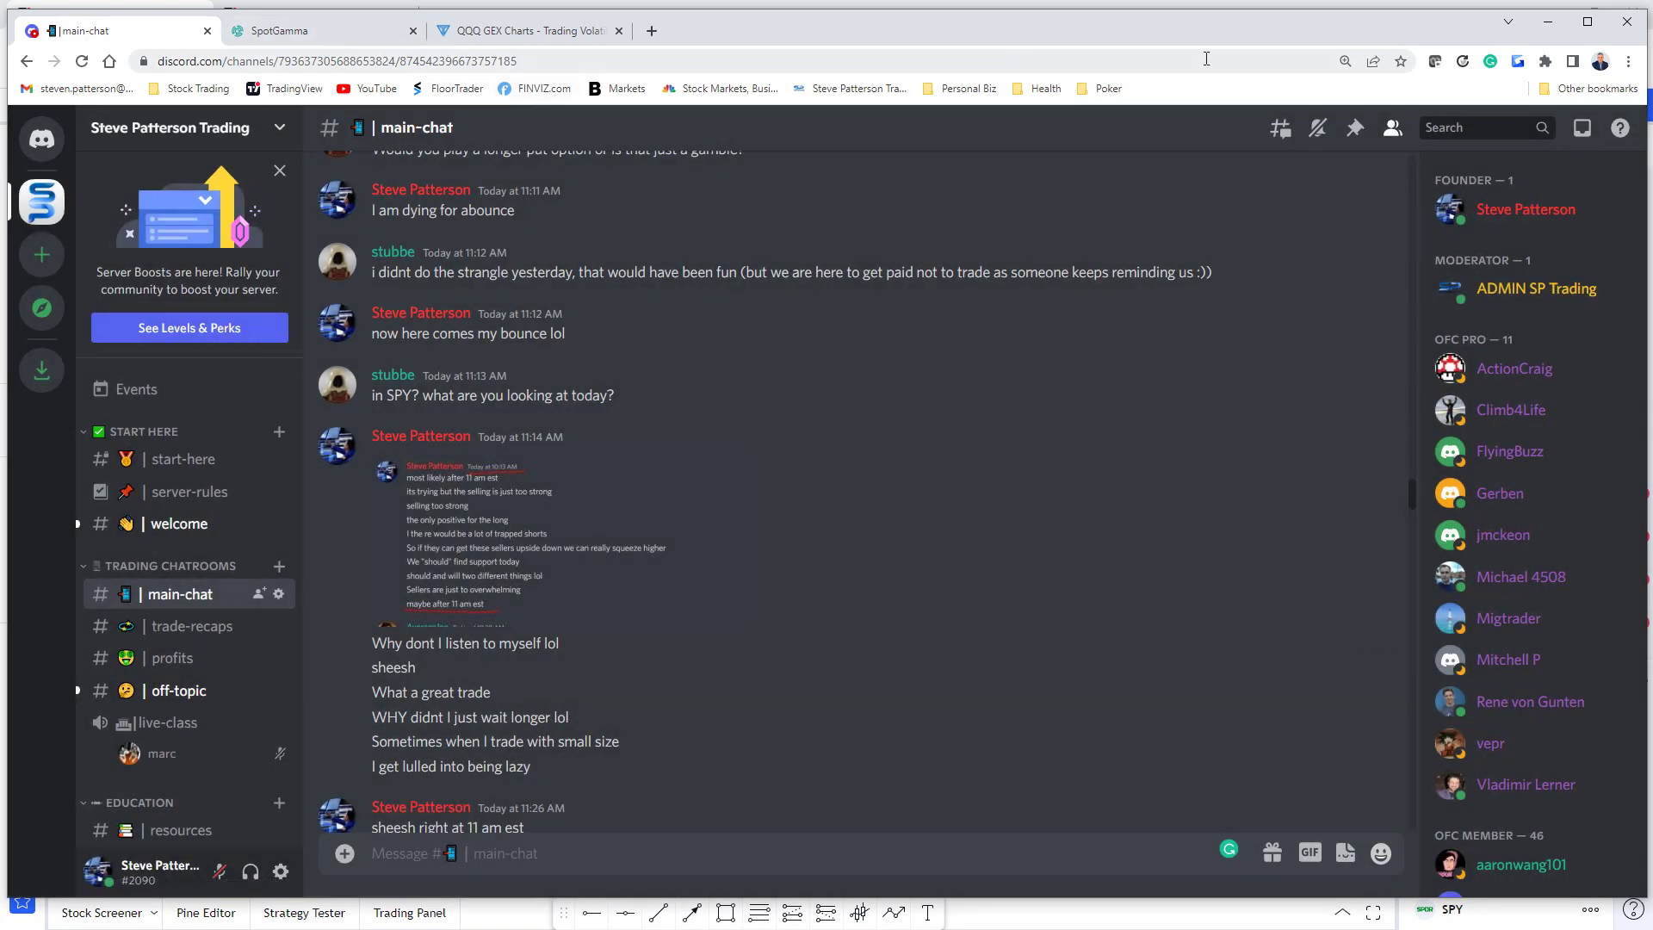
click(1547, 21)
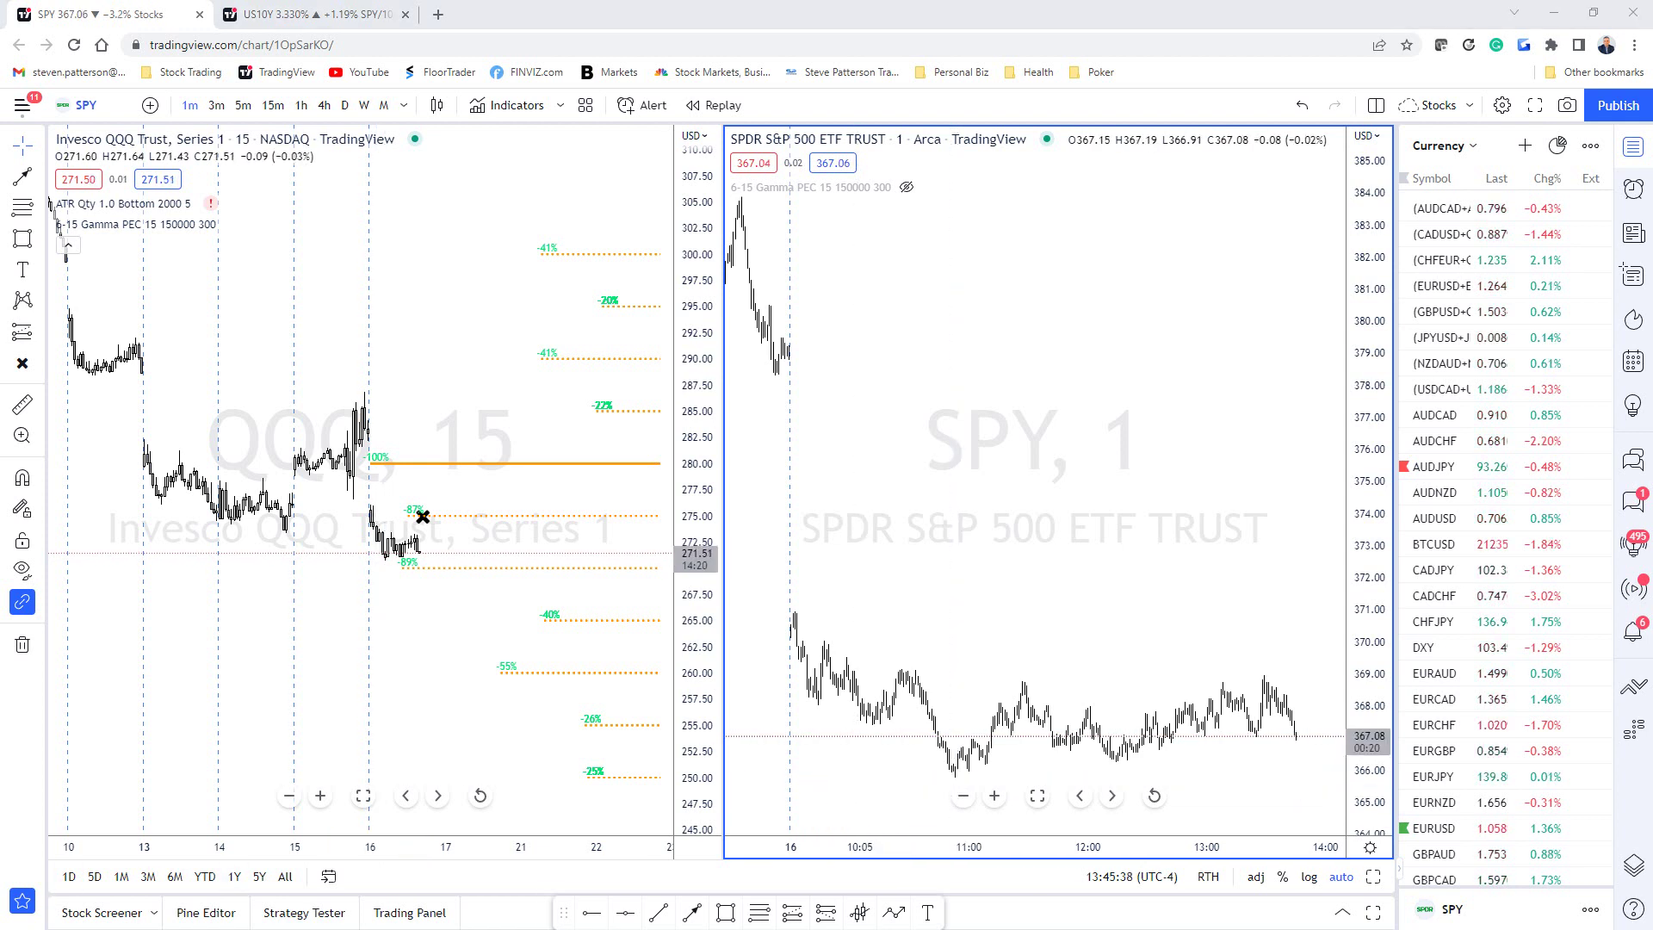
Return to Discord main-chat and scroll down to the 'there is topside liquidity' trade posts.
key(alt+Tab)
scroll(830, 694, down, 10)
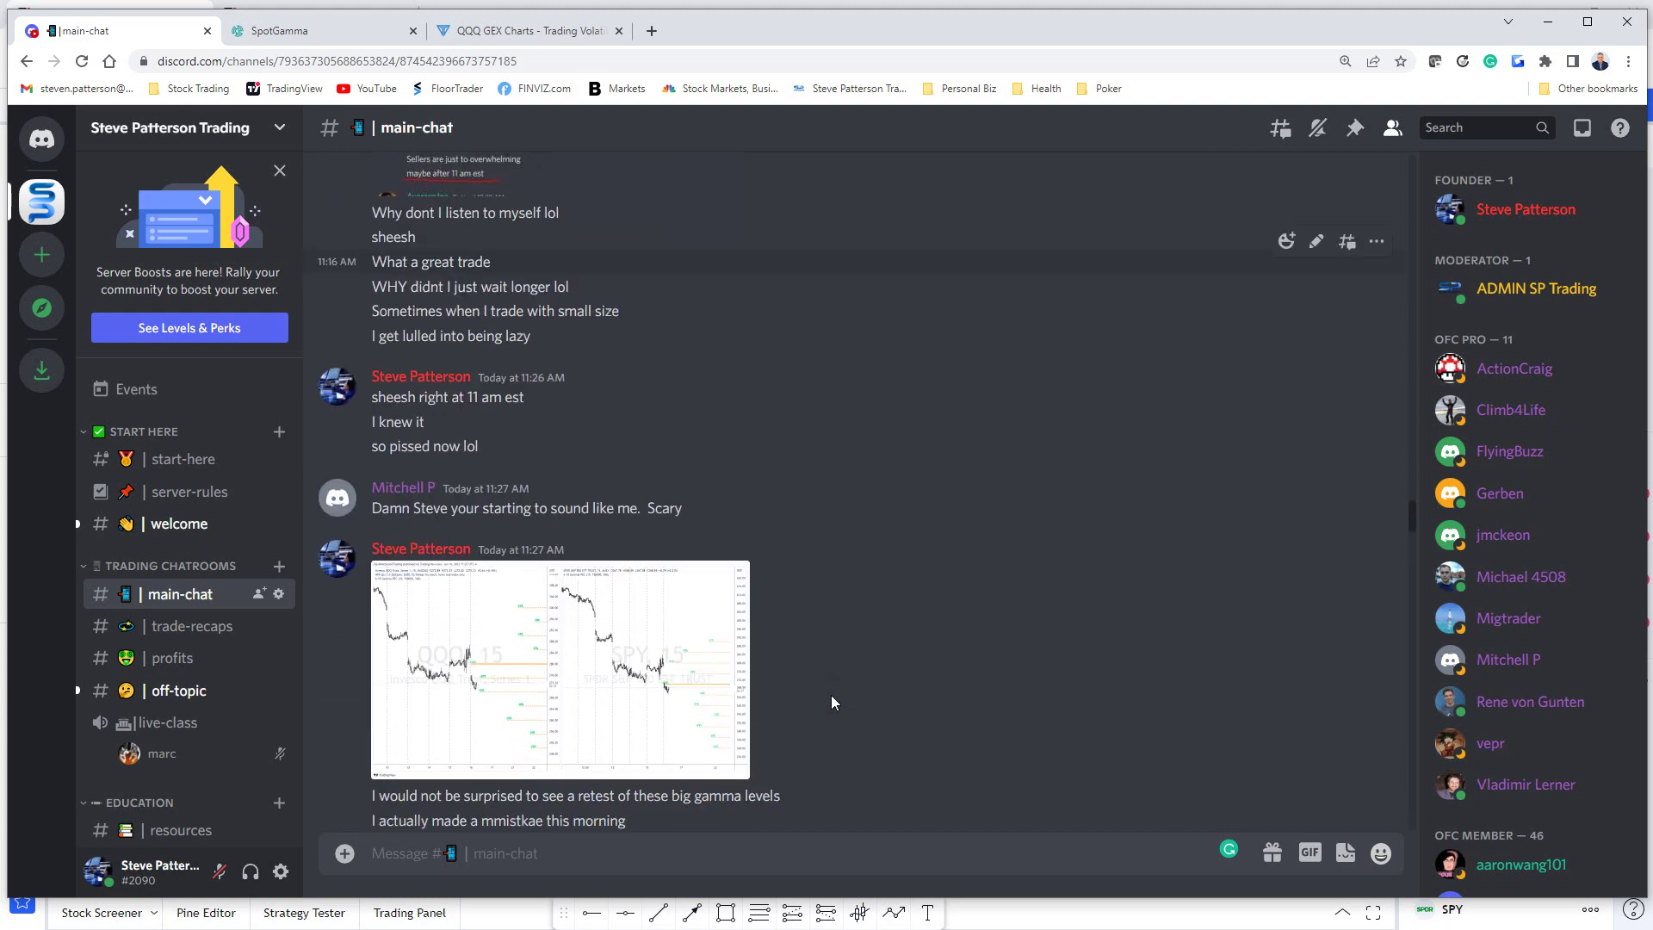
scroll(831, 699, down, 9)
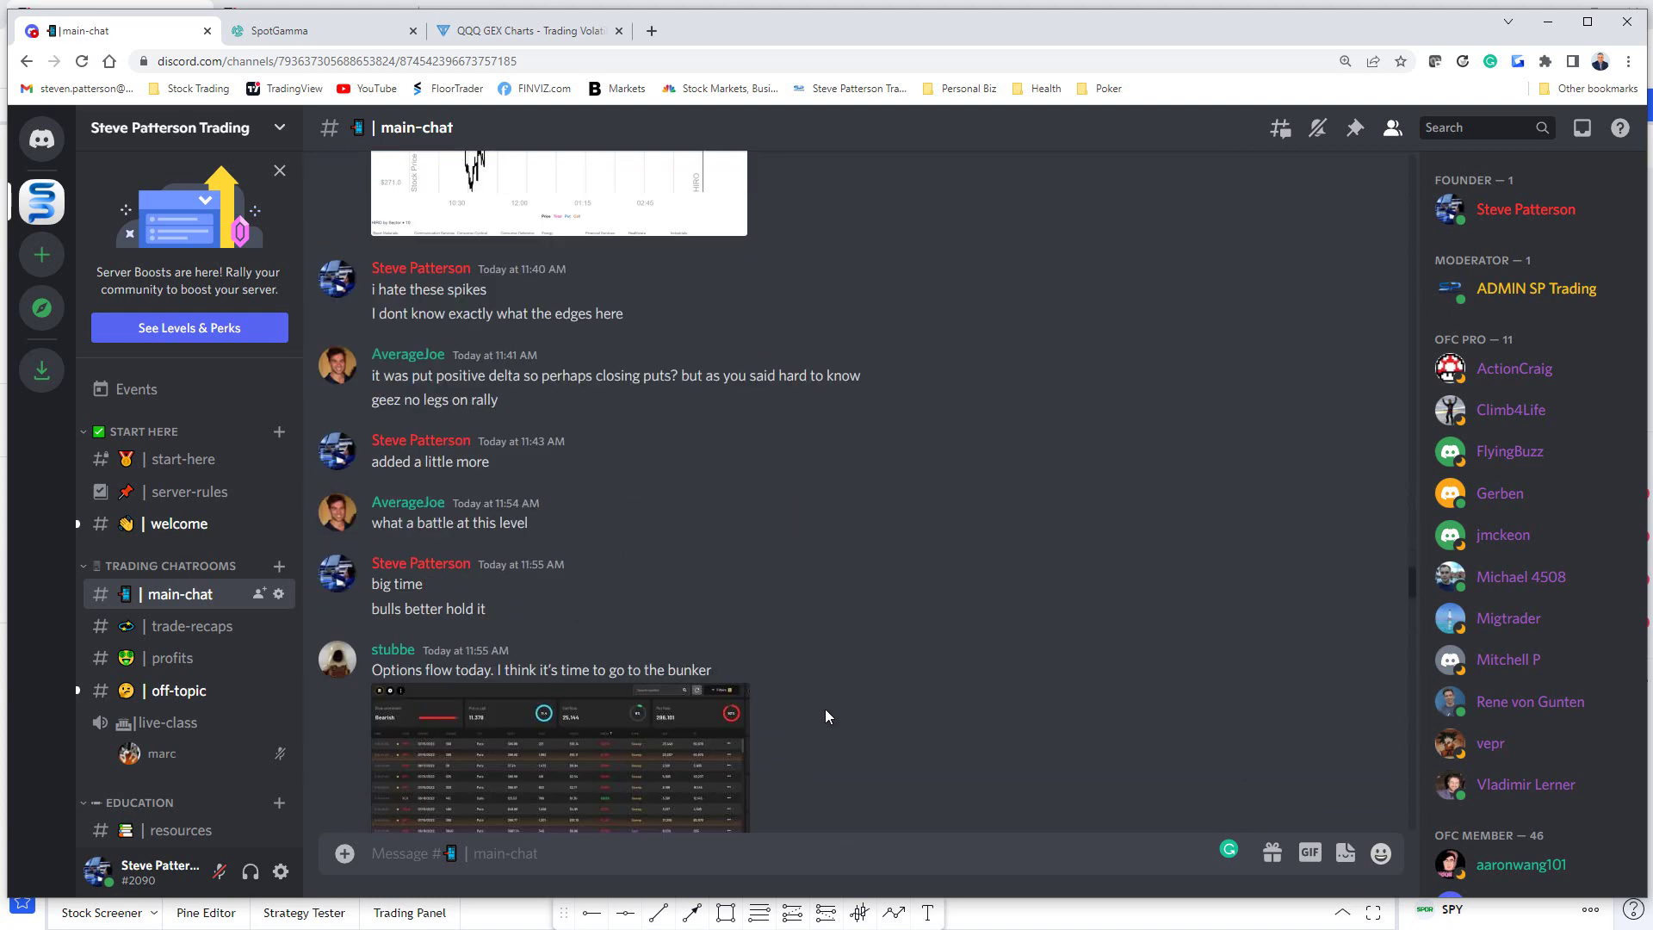
scroll(825, 709, down, 12)
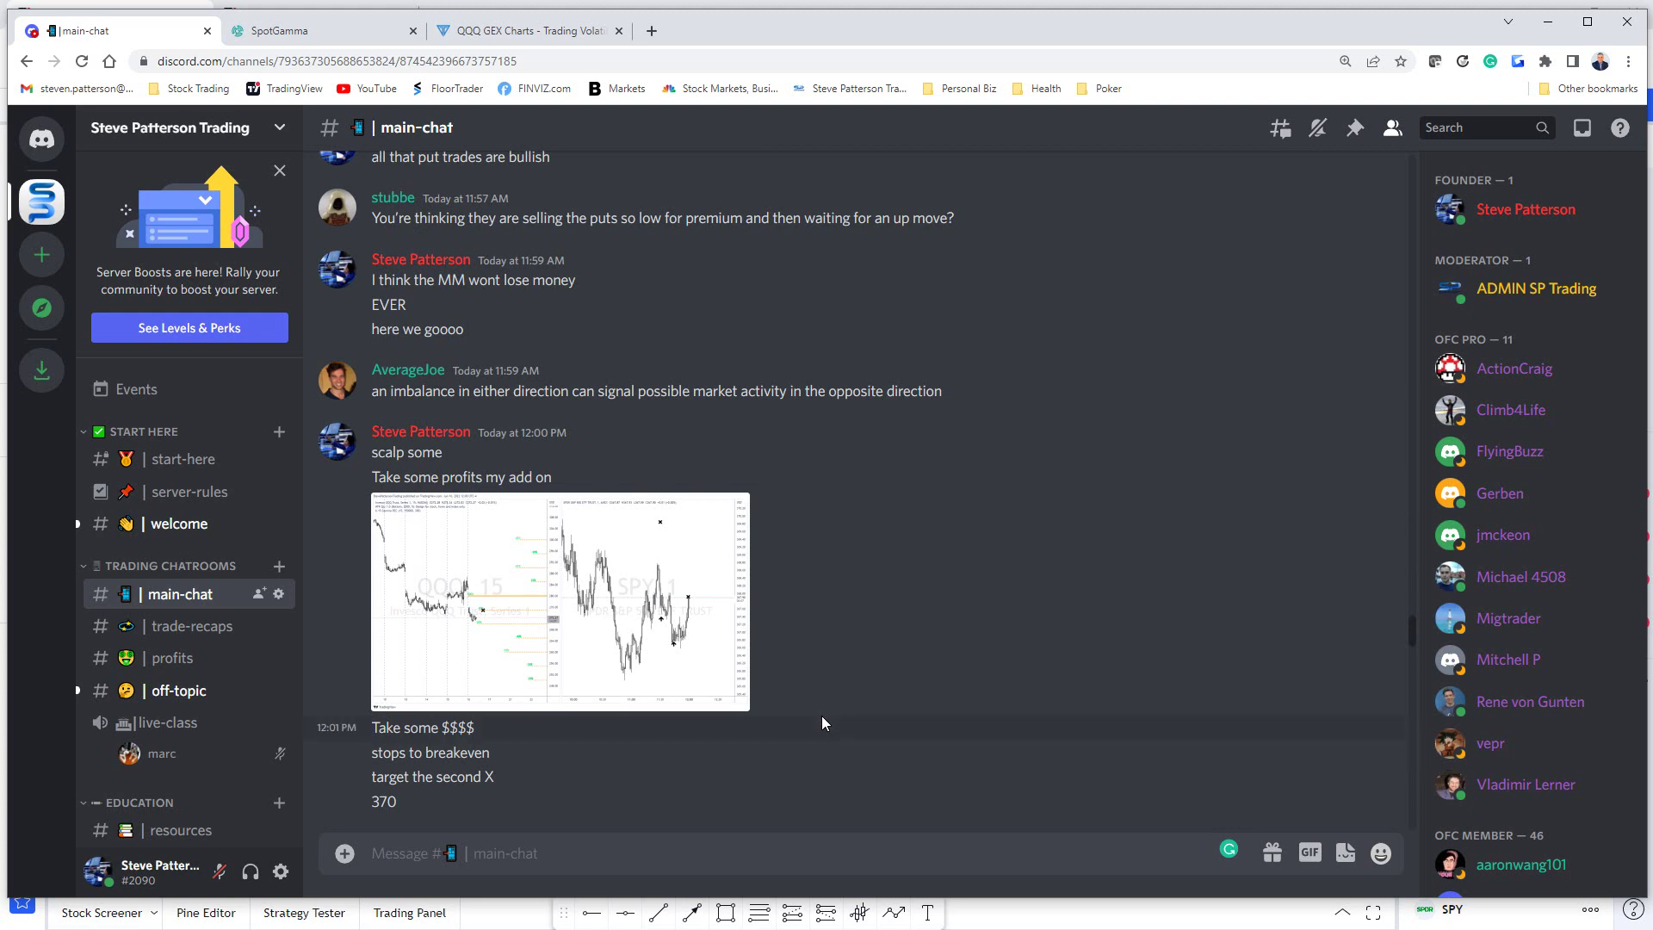
scroll(818, 736, down, 12)
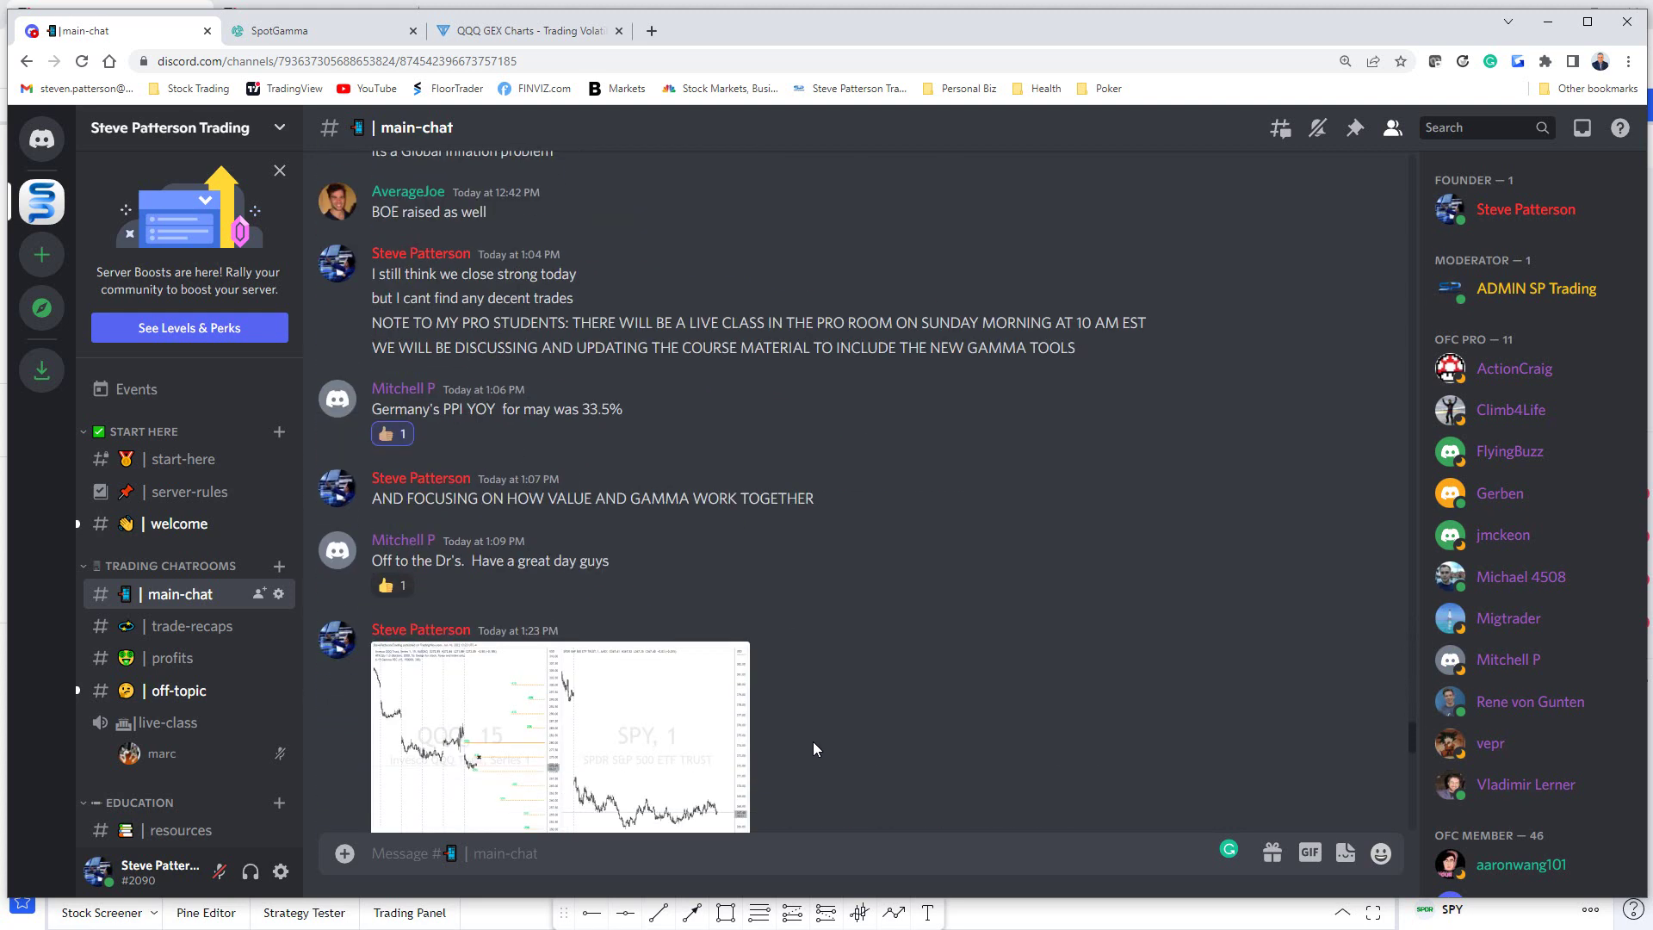
scroll(813, 742, down, 5)
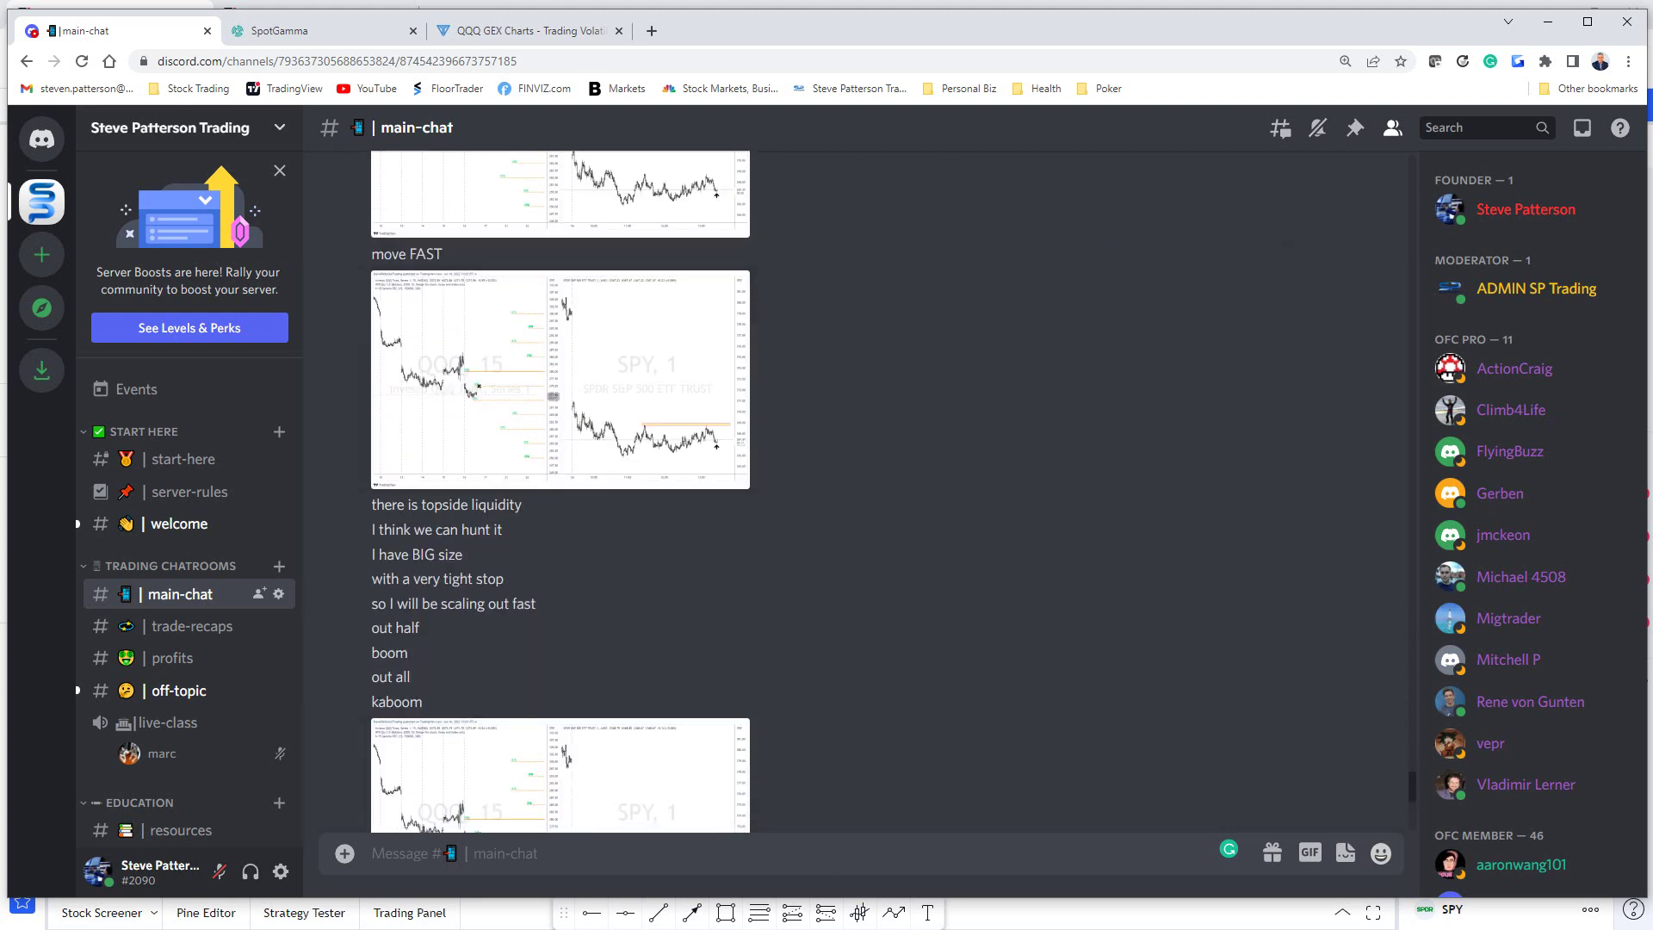